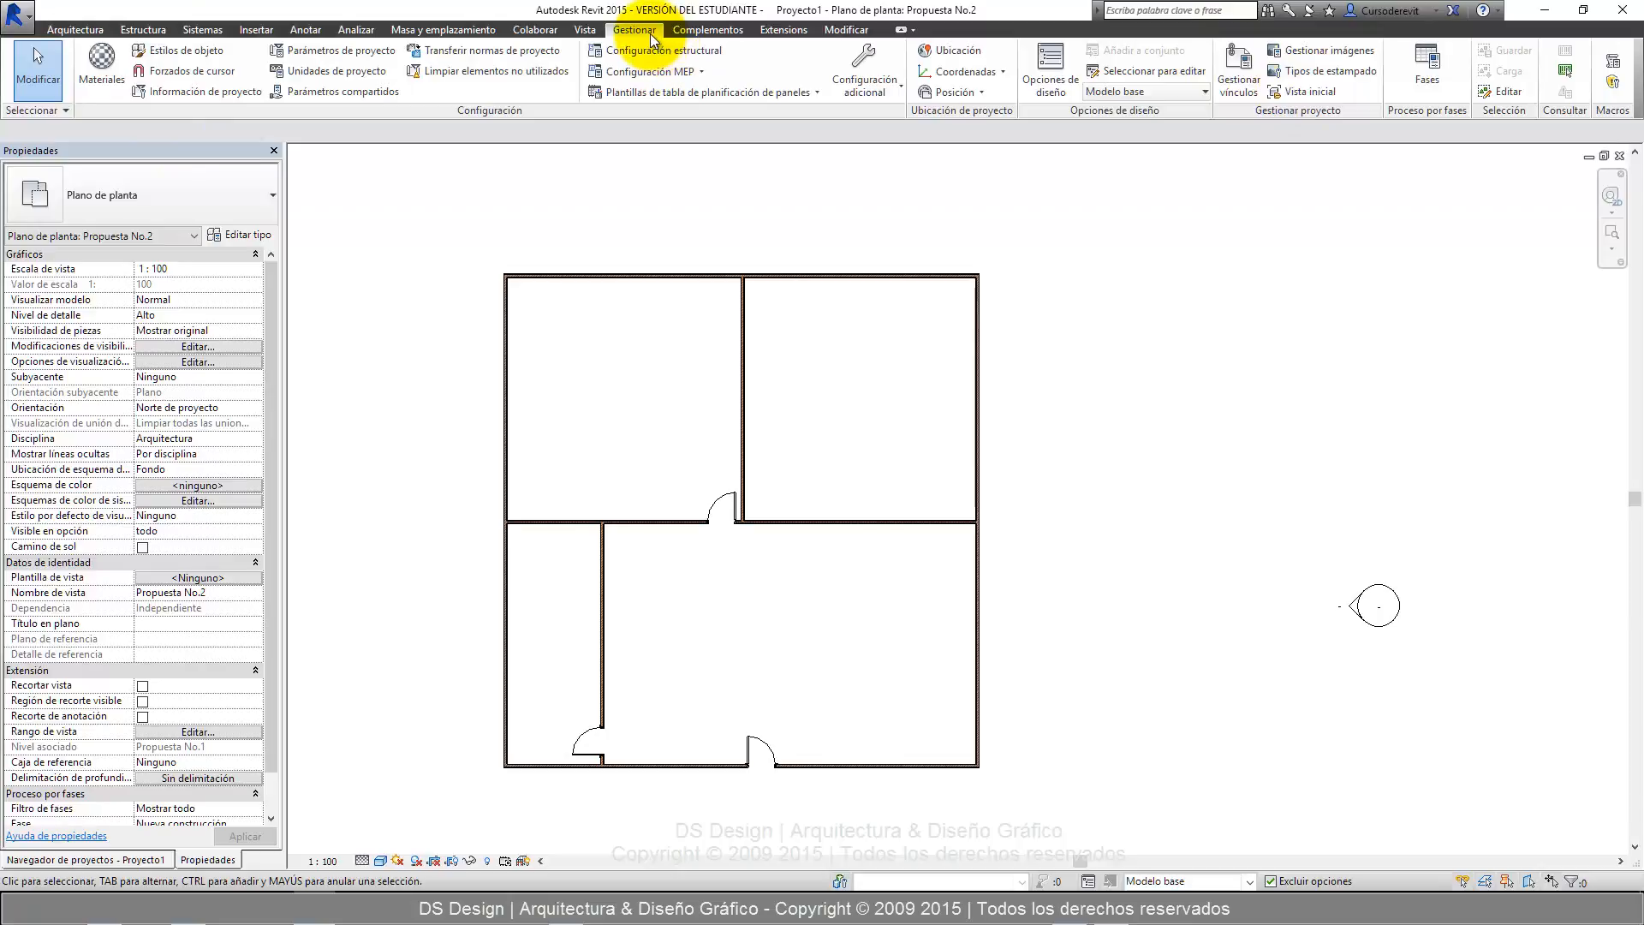
Open the project's phasing settings (Proceso por fases) and bring the dialog over the middle of the plan.
left_click(1428, 62)
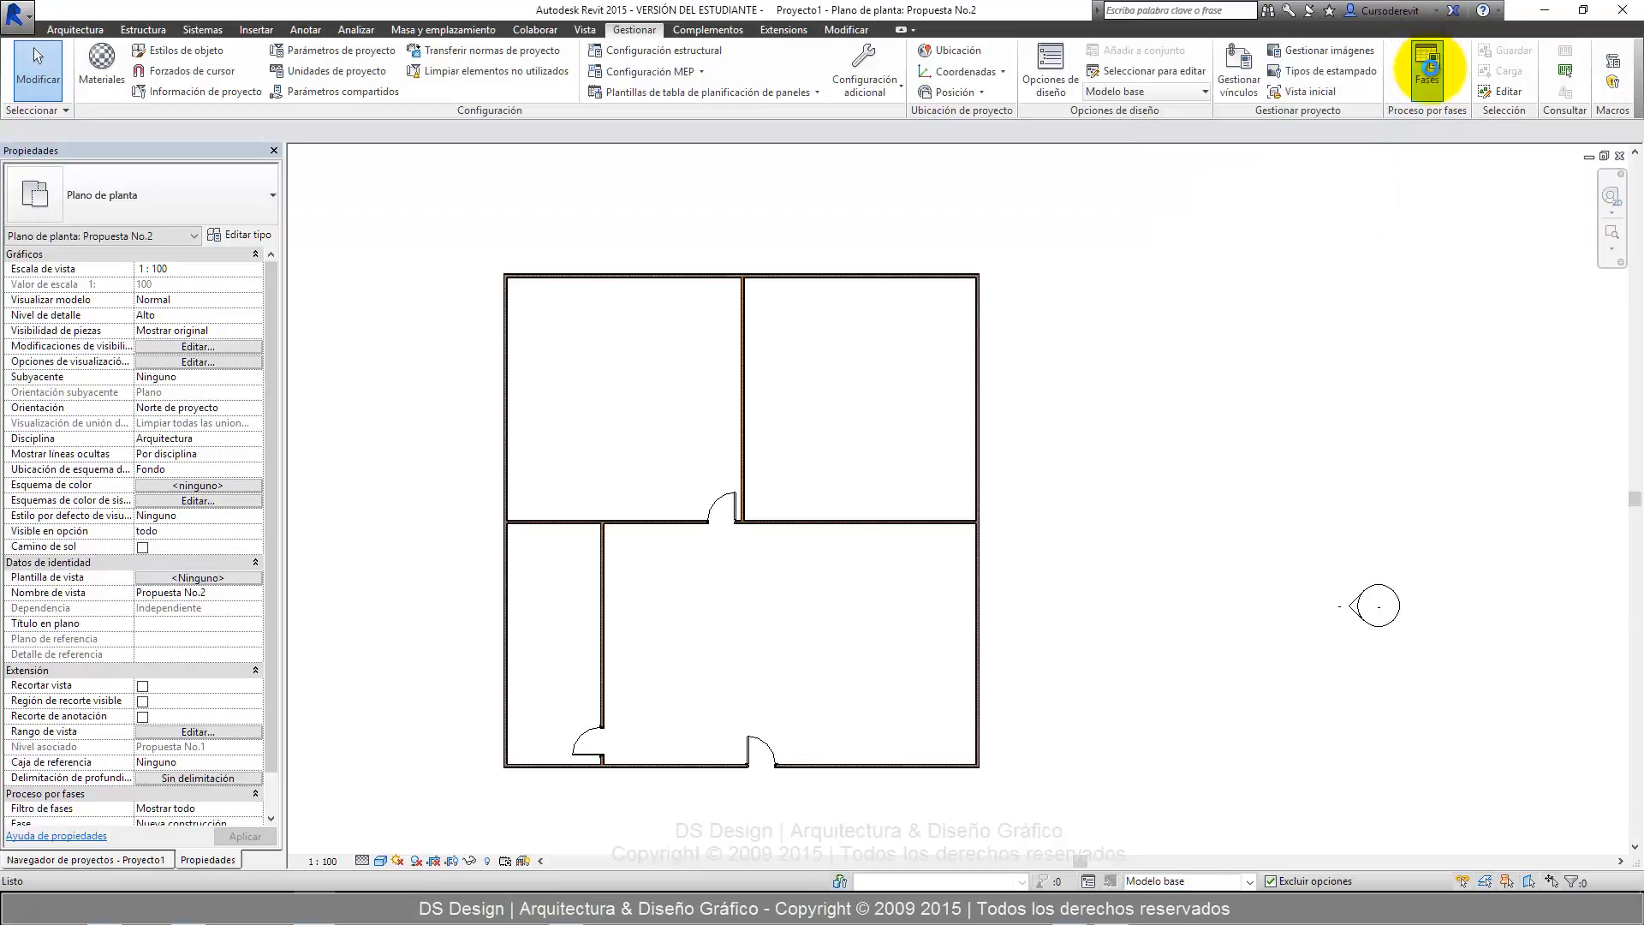
left_click(982, 296)
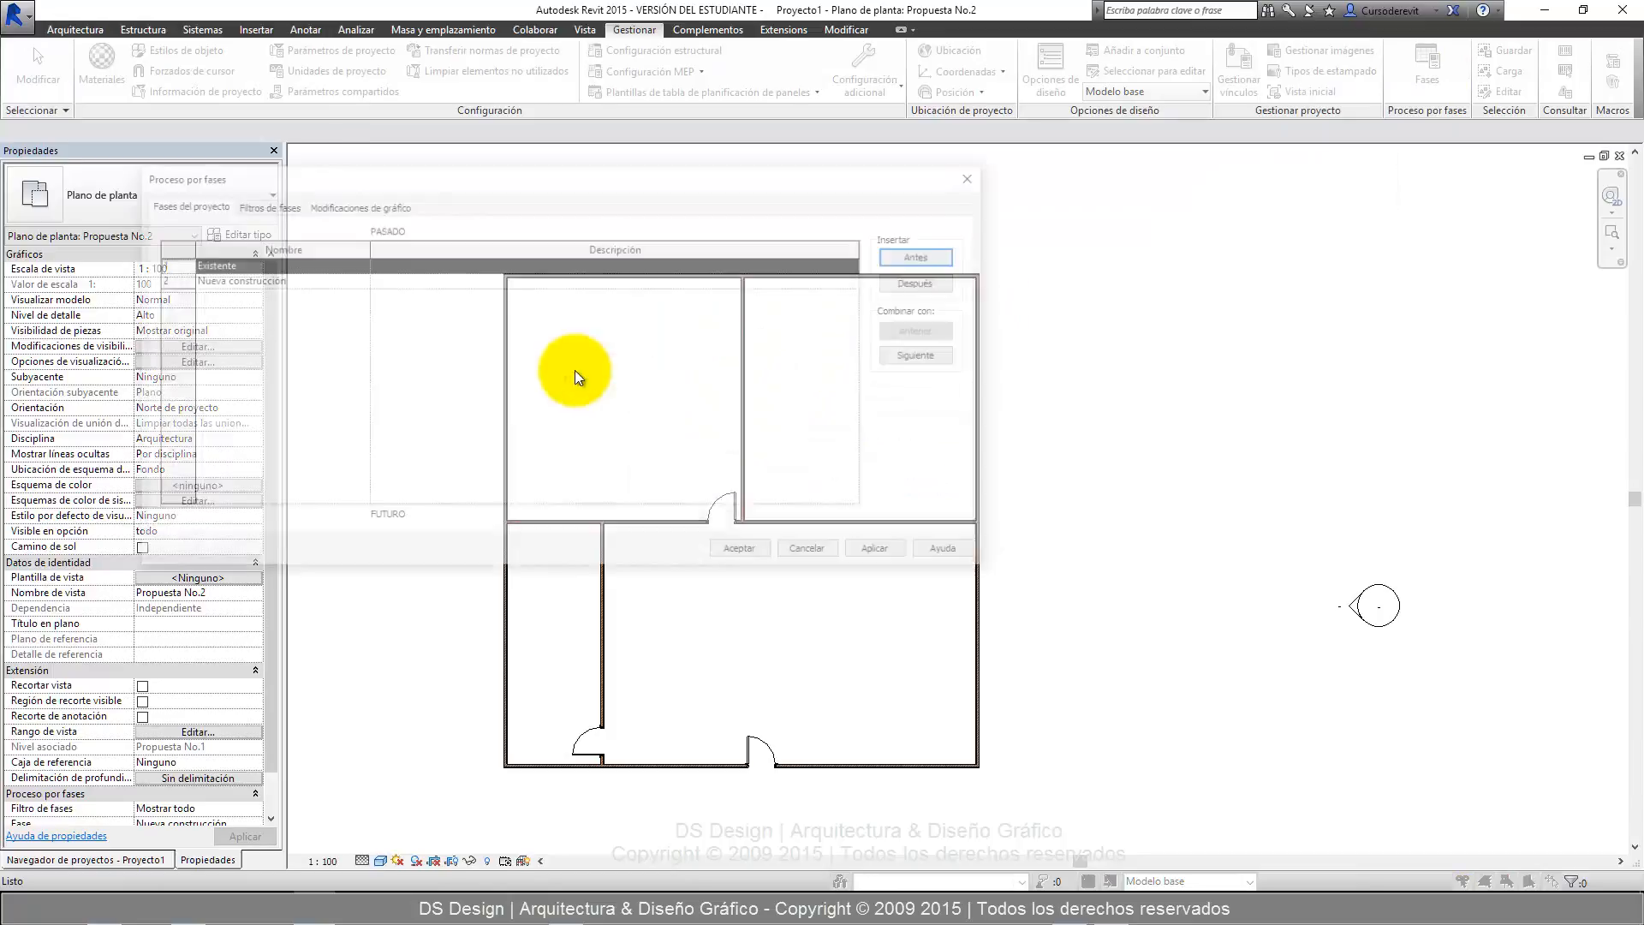
left_click_drag(479, 176, 732, 240)
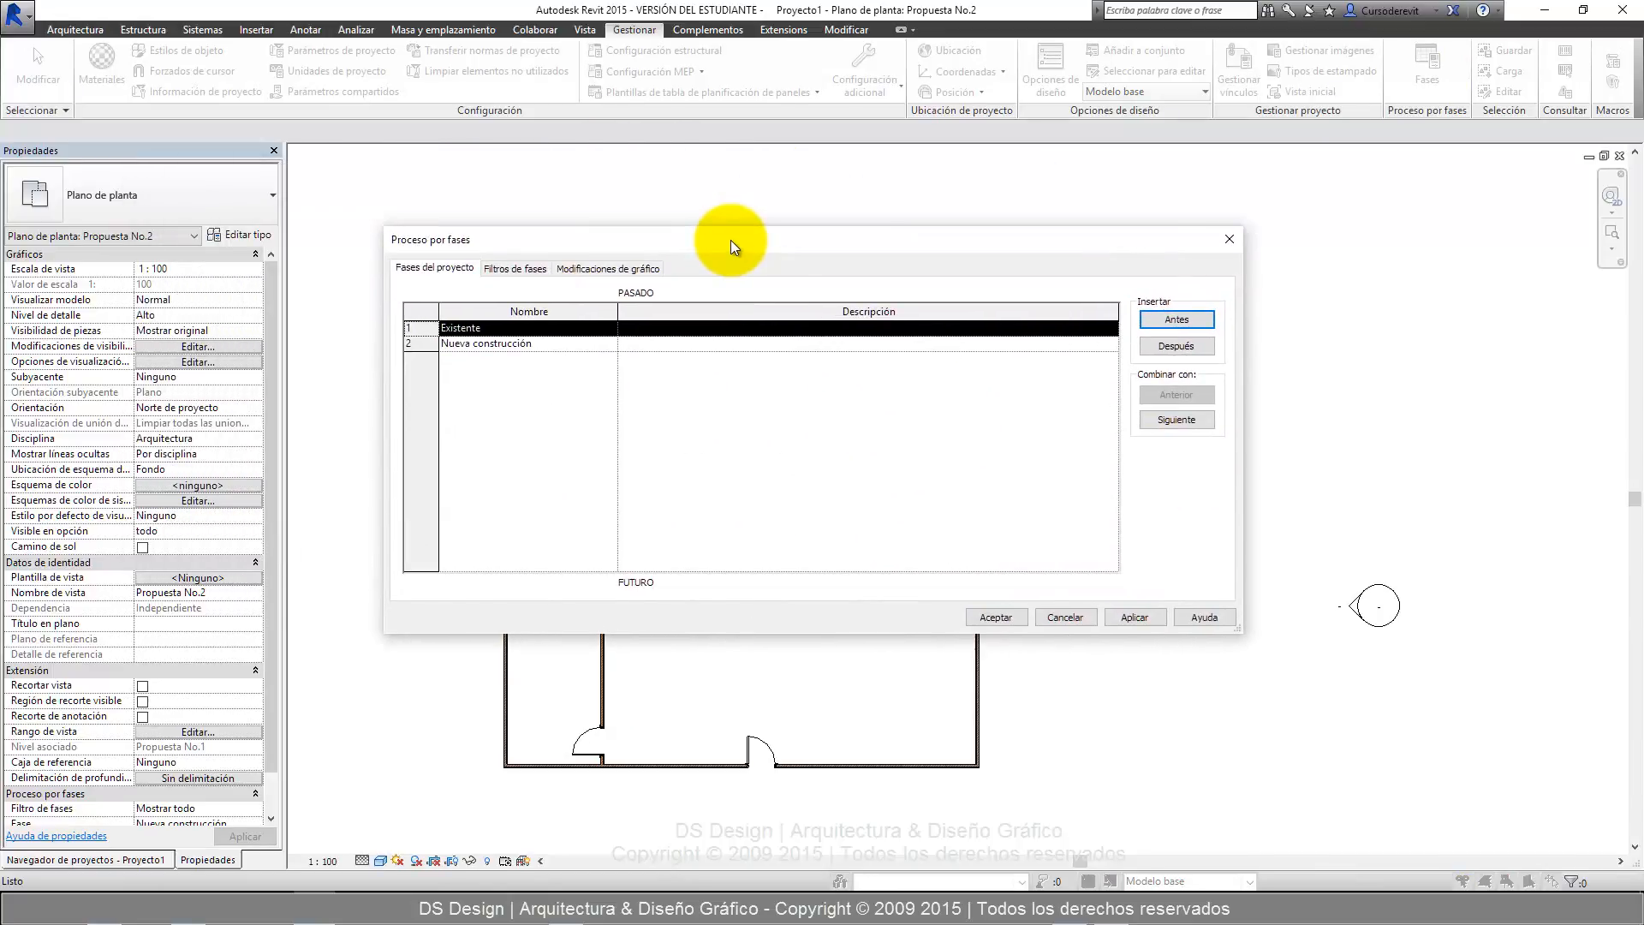
Examine the phase filters, the graphic overrides per phase status and the list of project phases.
left_click(512, 268)
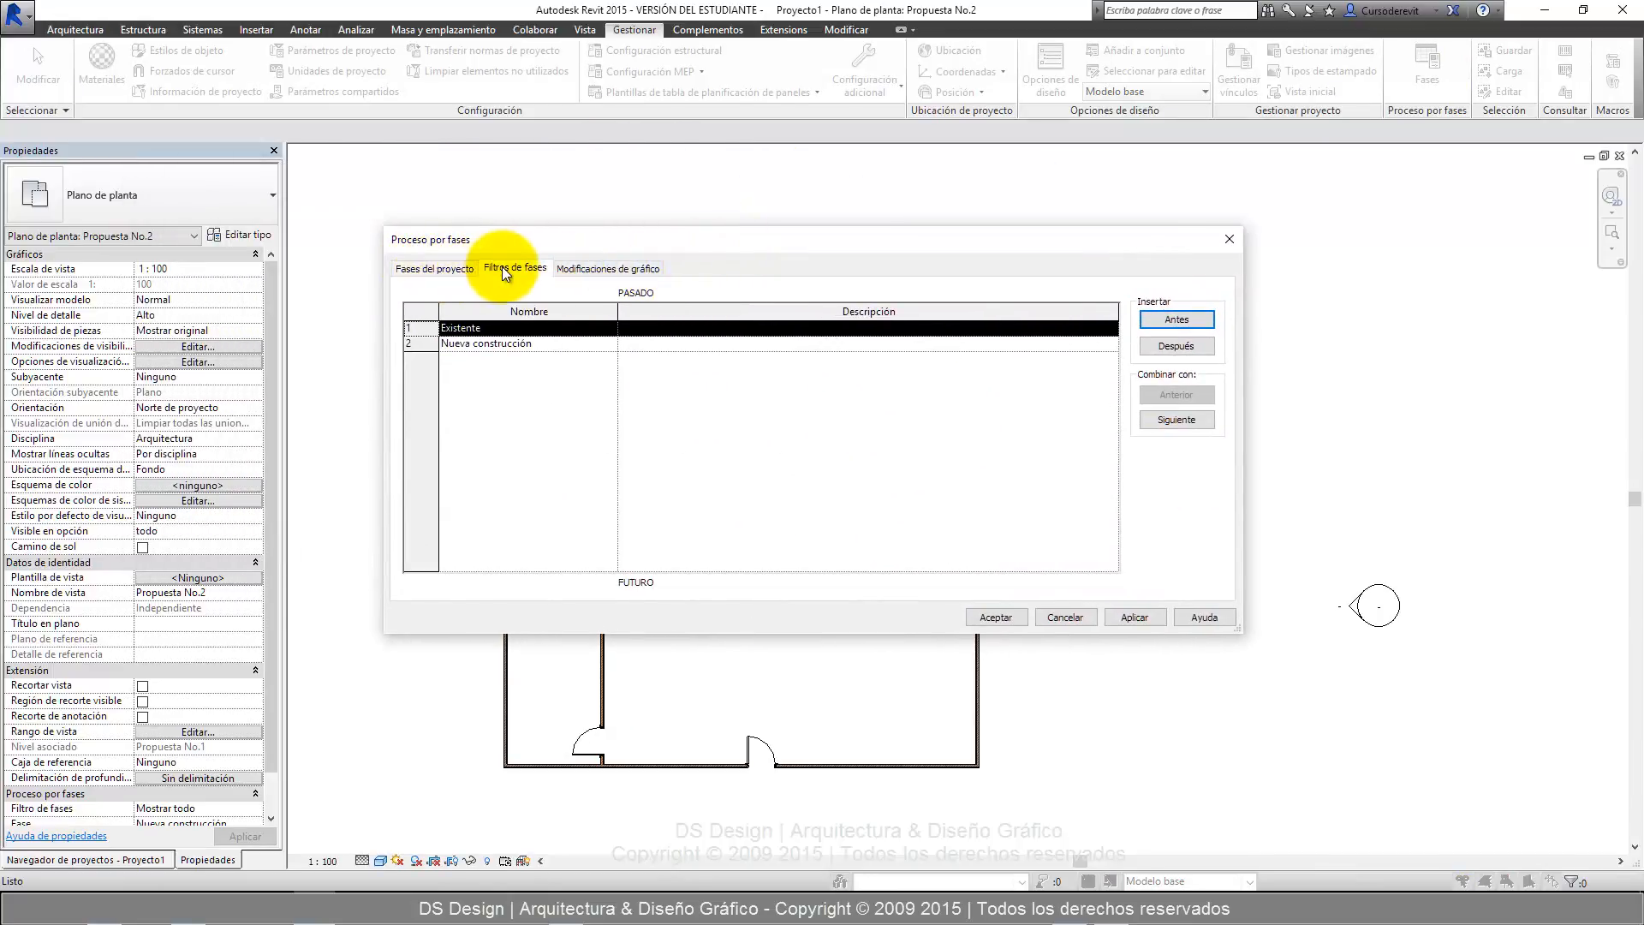
left_click(598, 269)
left_click(524, 271)
left_click(460, 271)
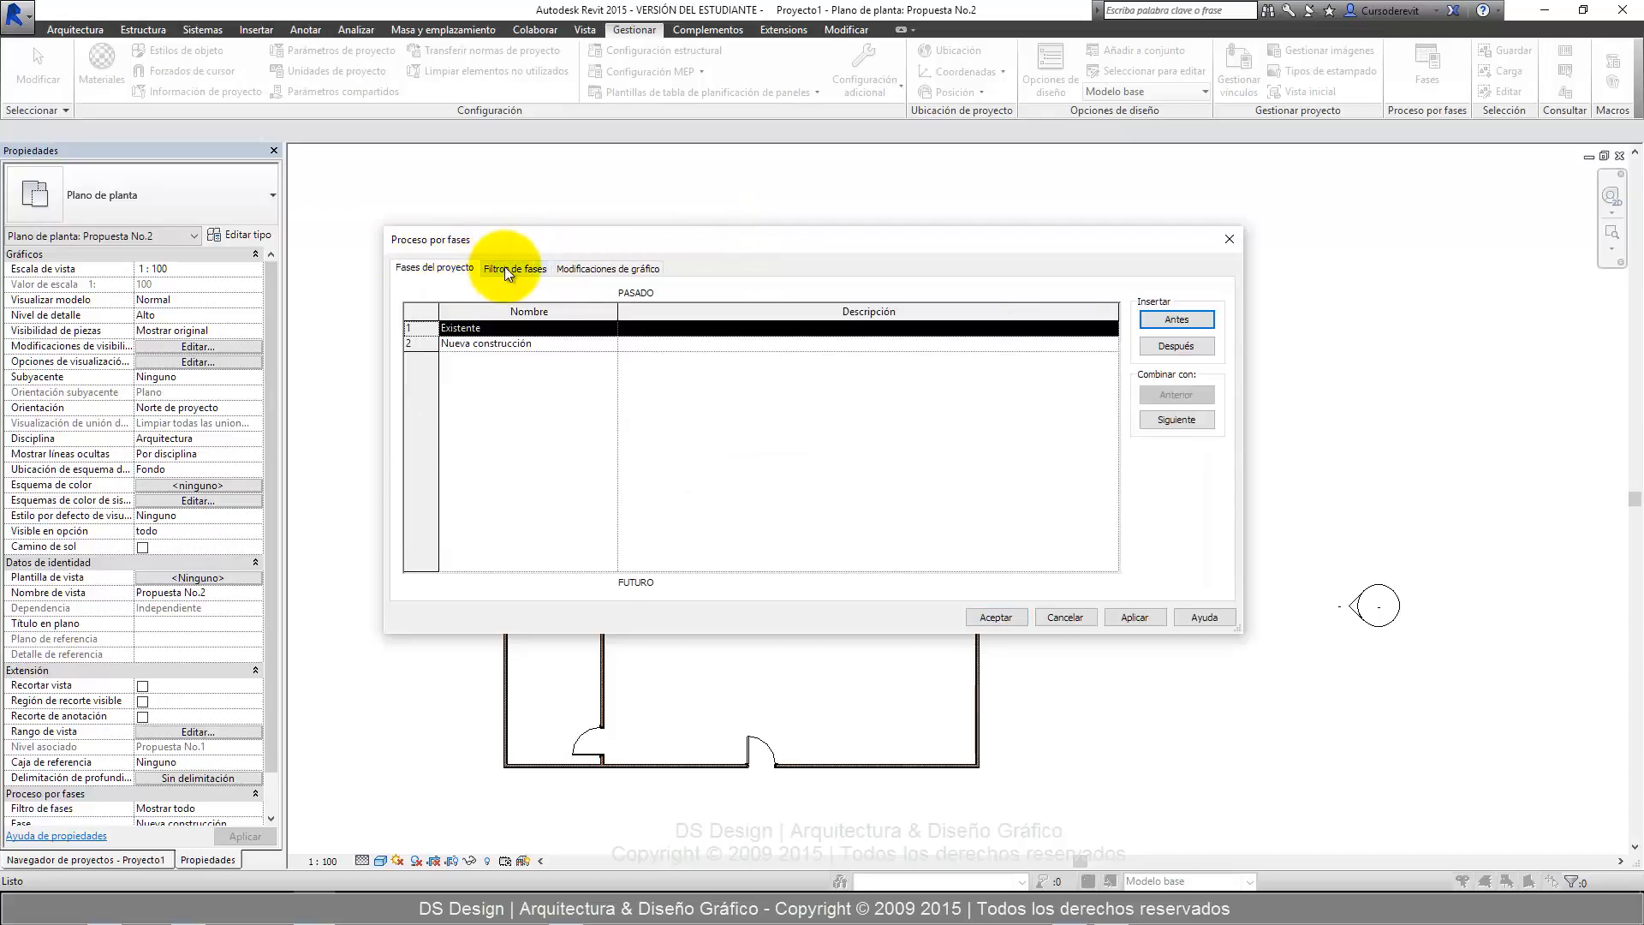
left_click(505, 268)
left_click(608, 269)
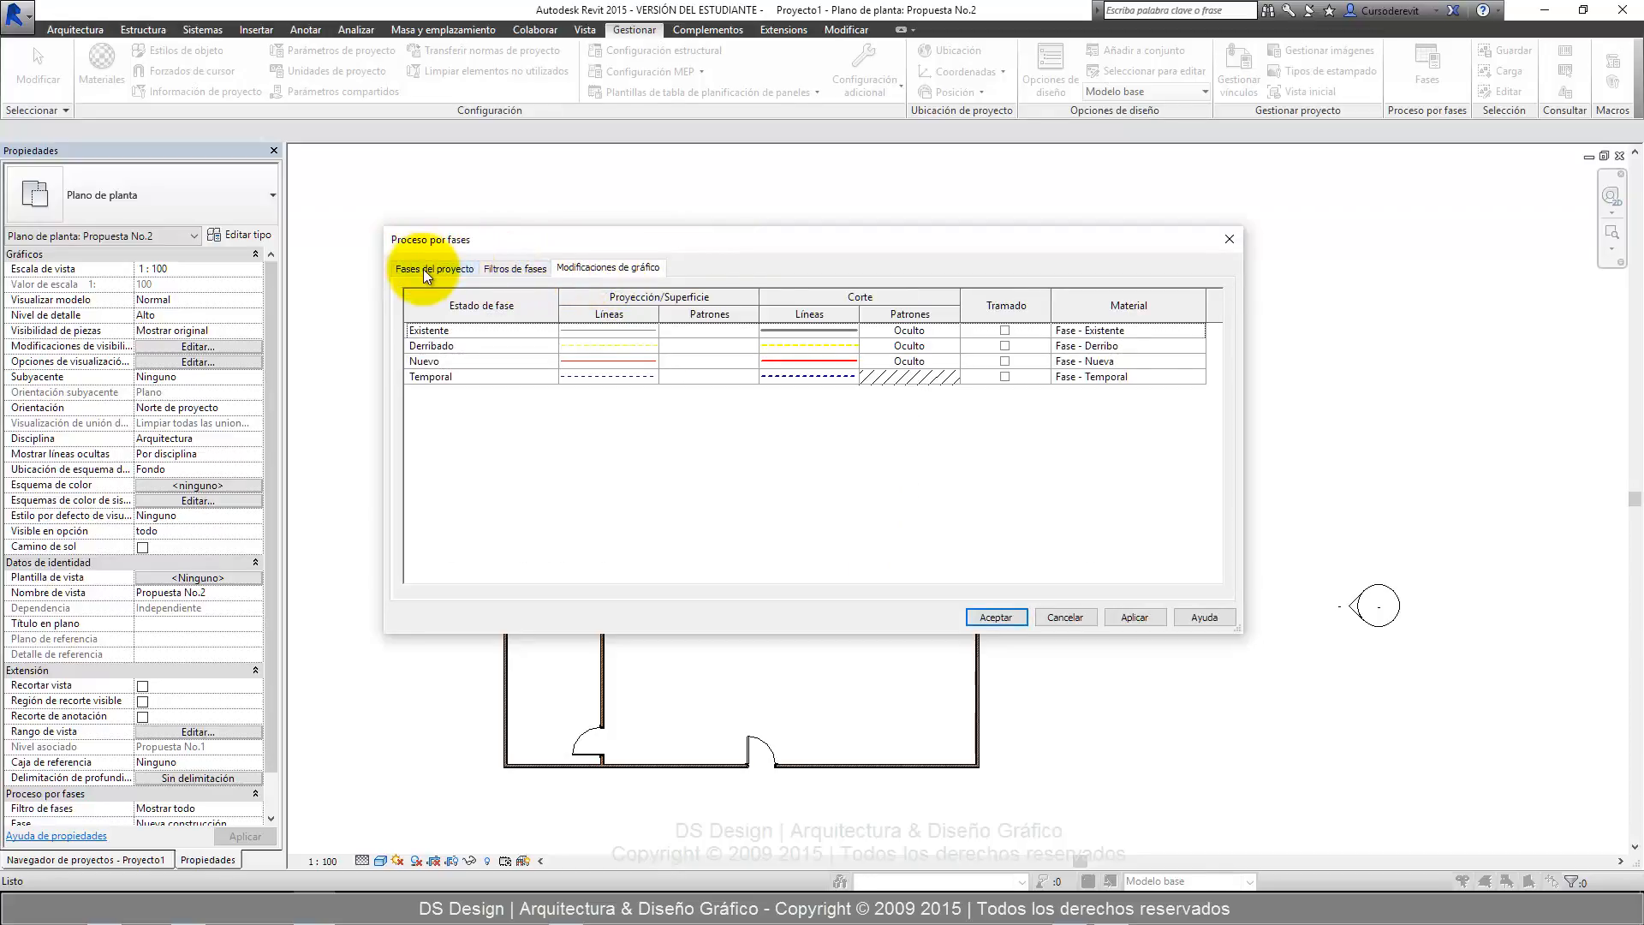
left_click(423, 269)
left_click(501, 269)
left_click(589, 271)
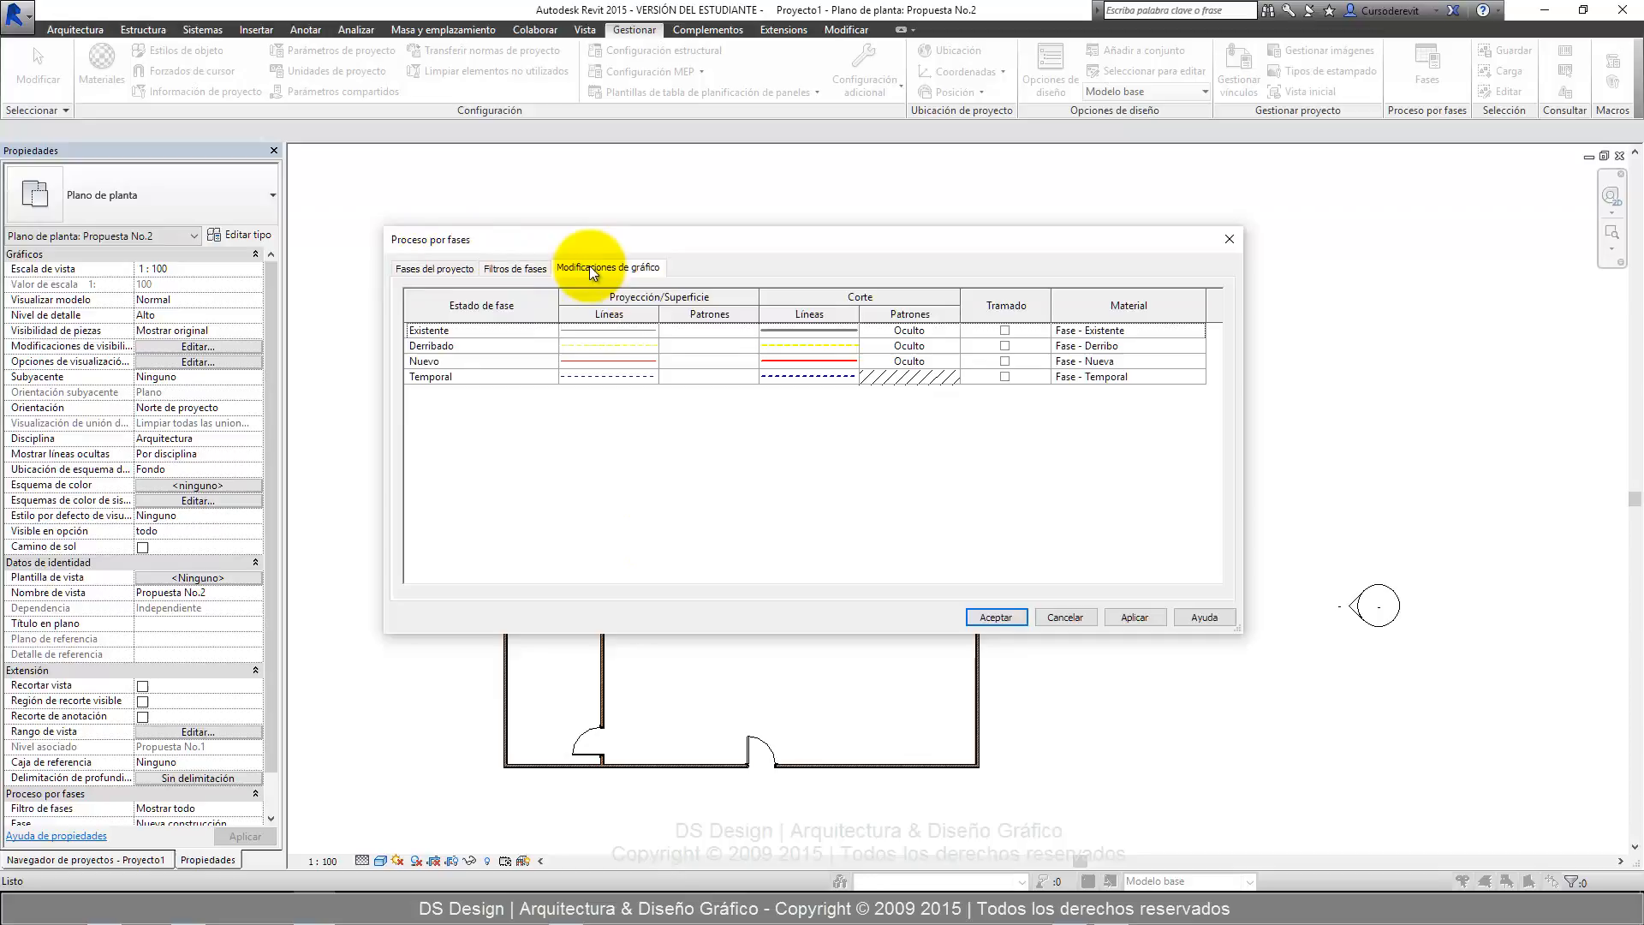
left_click(438, 271)
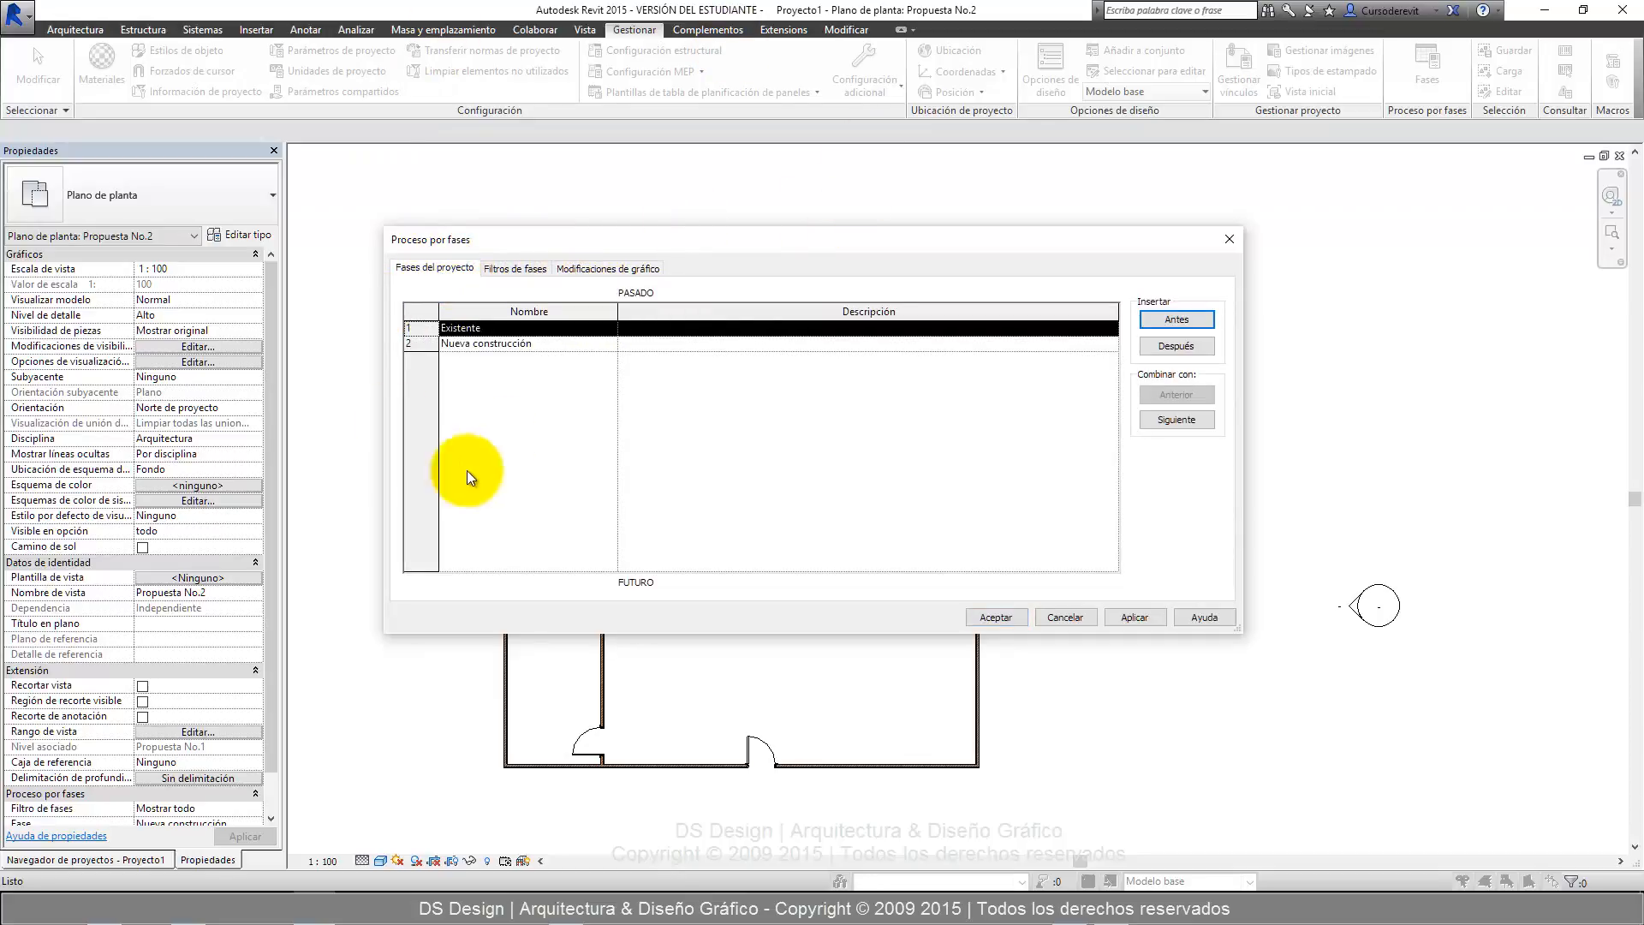
left_click(502, 343)
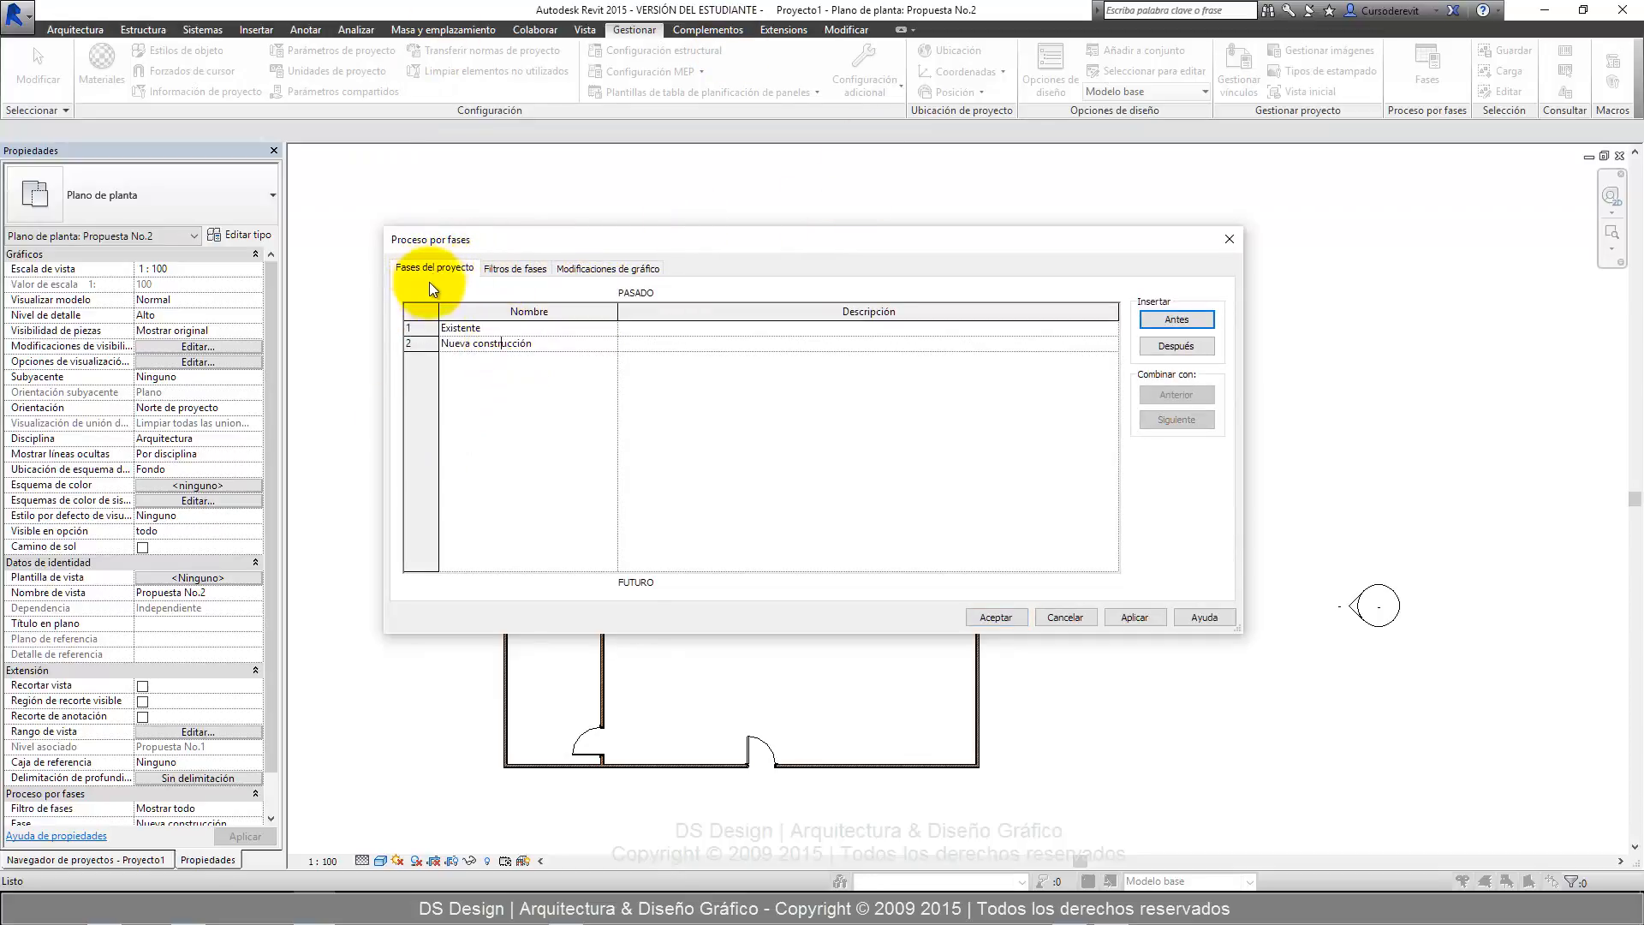
left_click(502, 343)
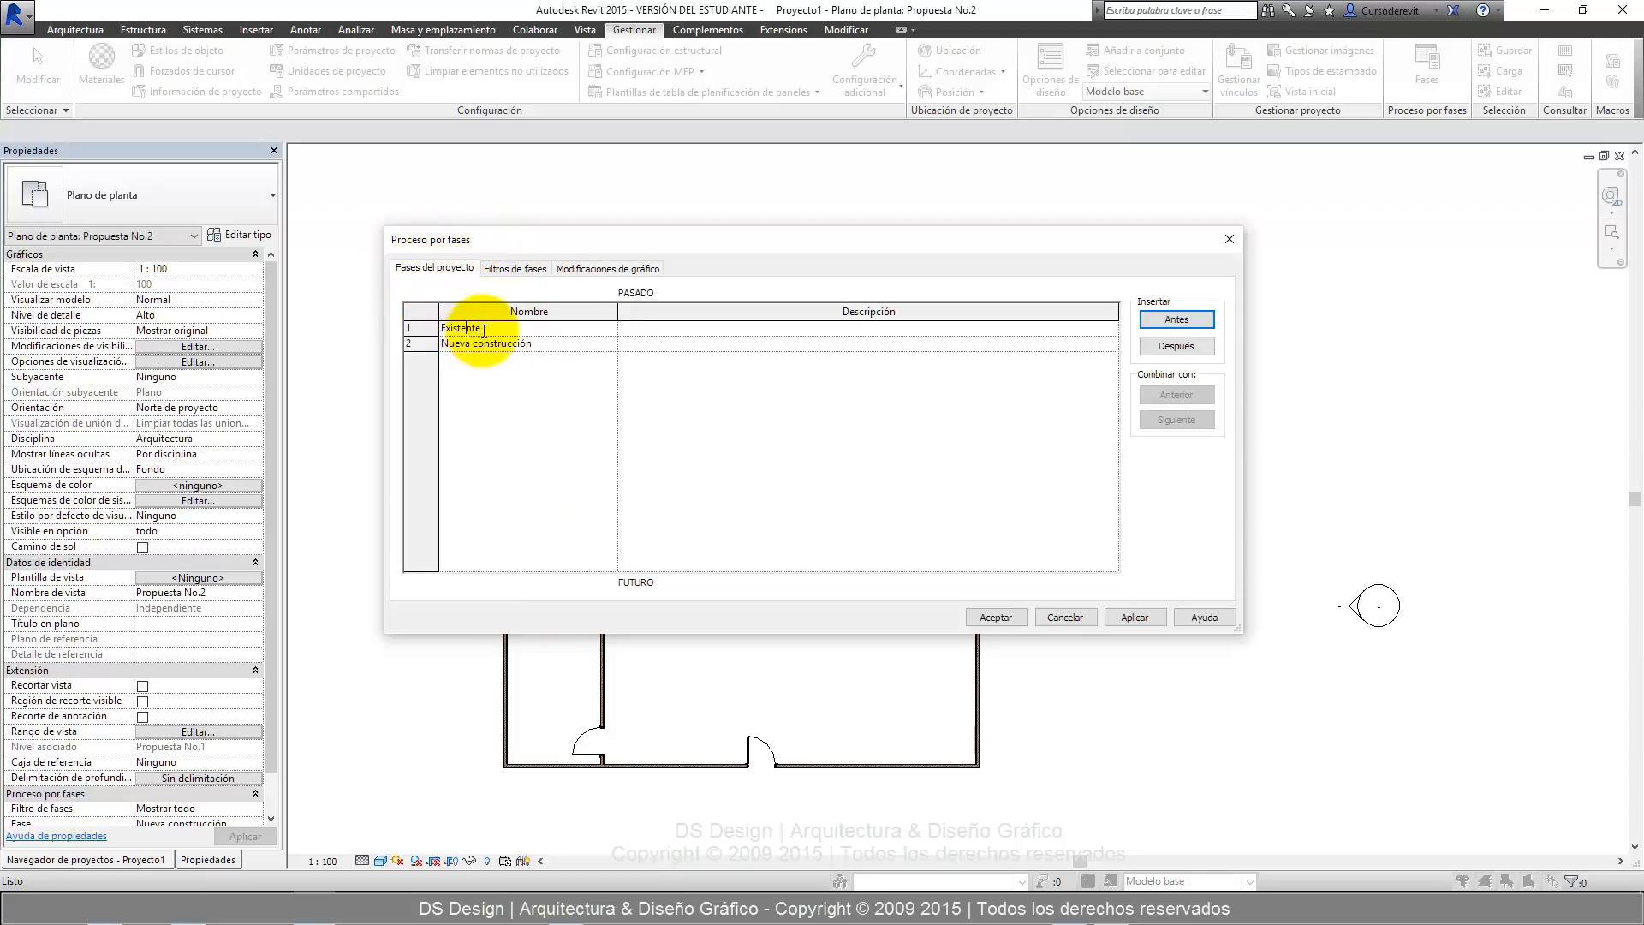
left_click_drag(493, 329, 424, 328)
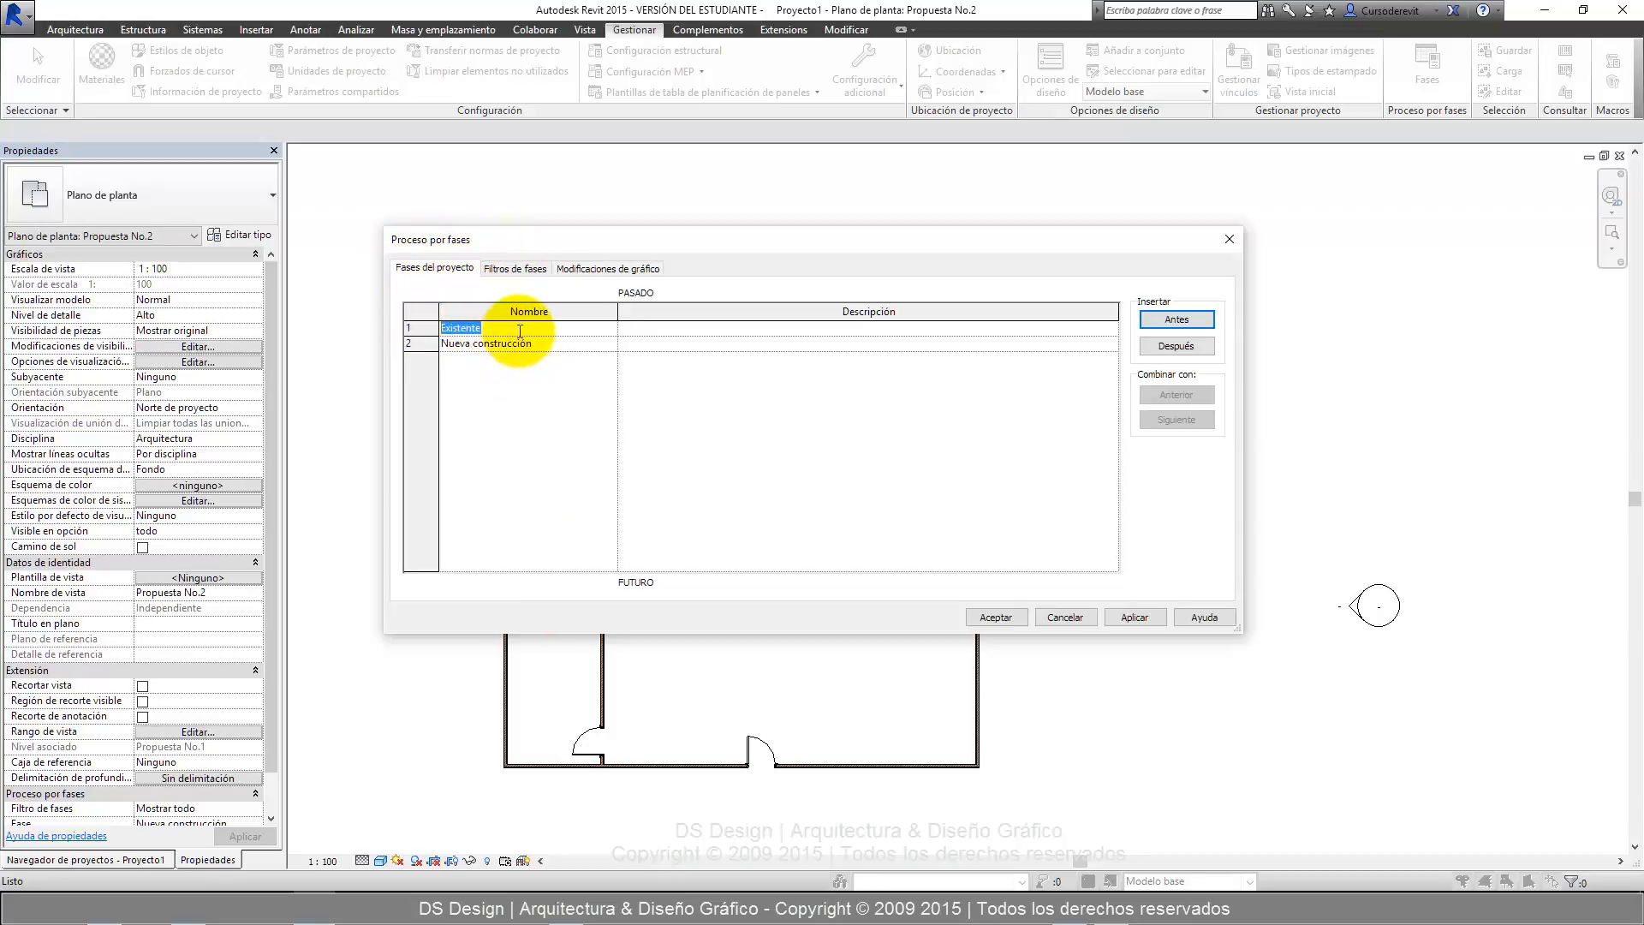
left_click_drag(541, 342, 440, 344)
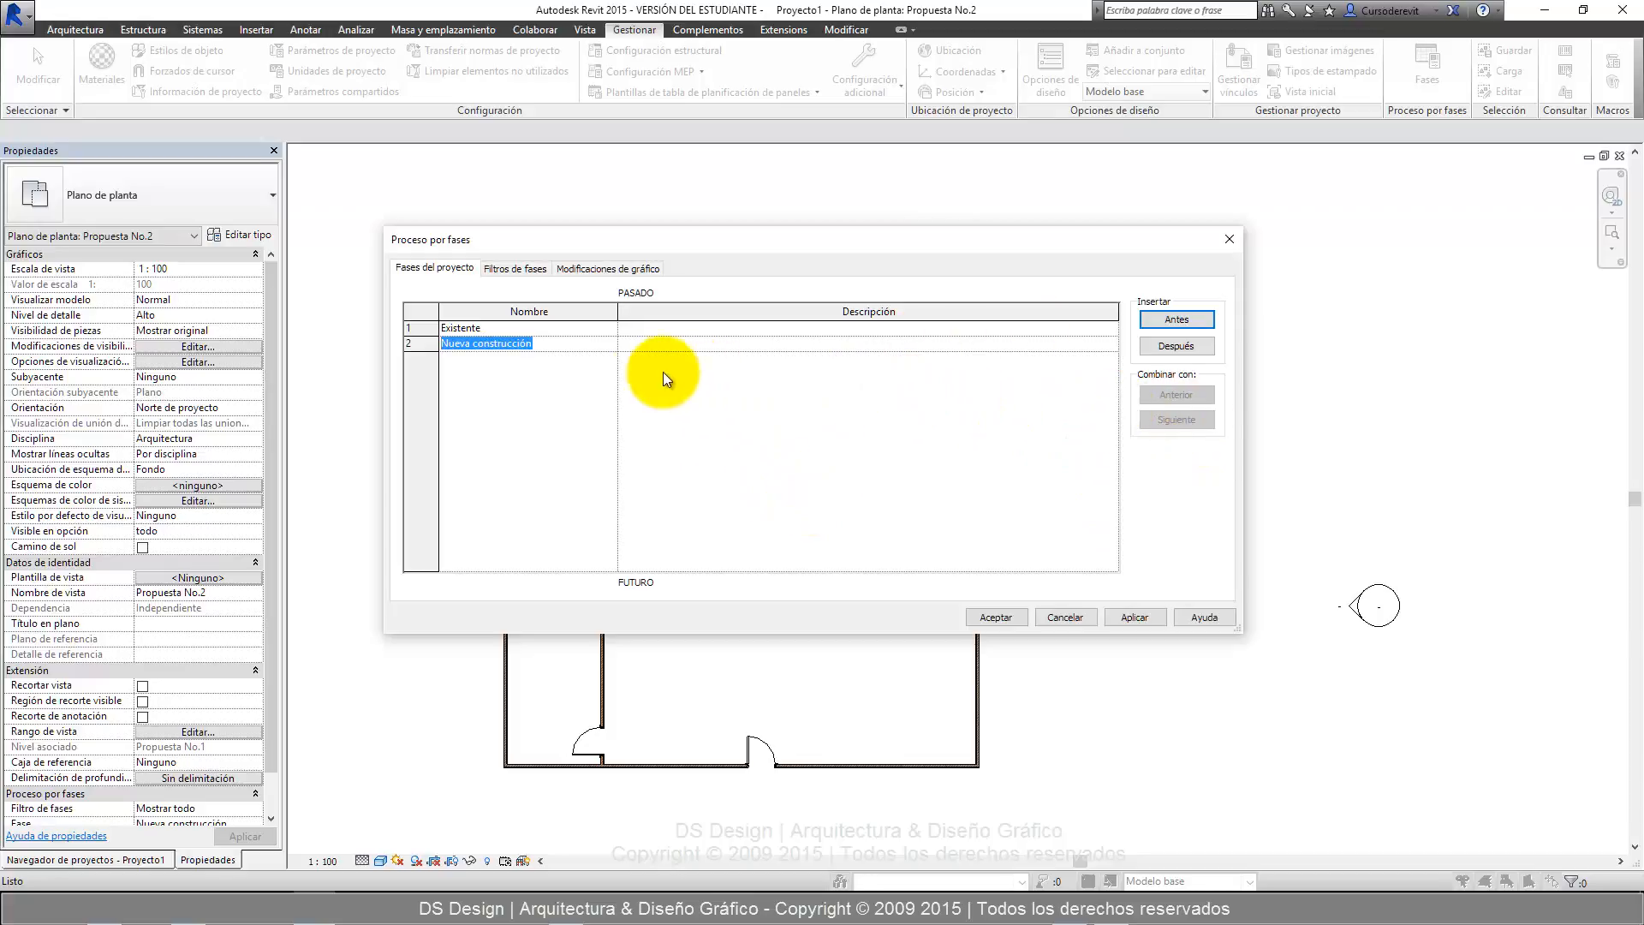
left_click(594, 364)
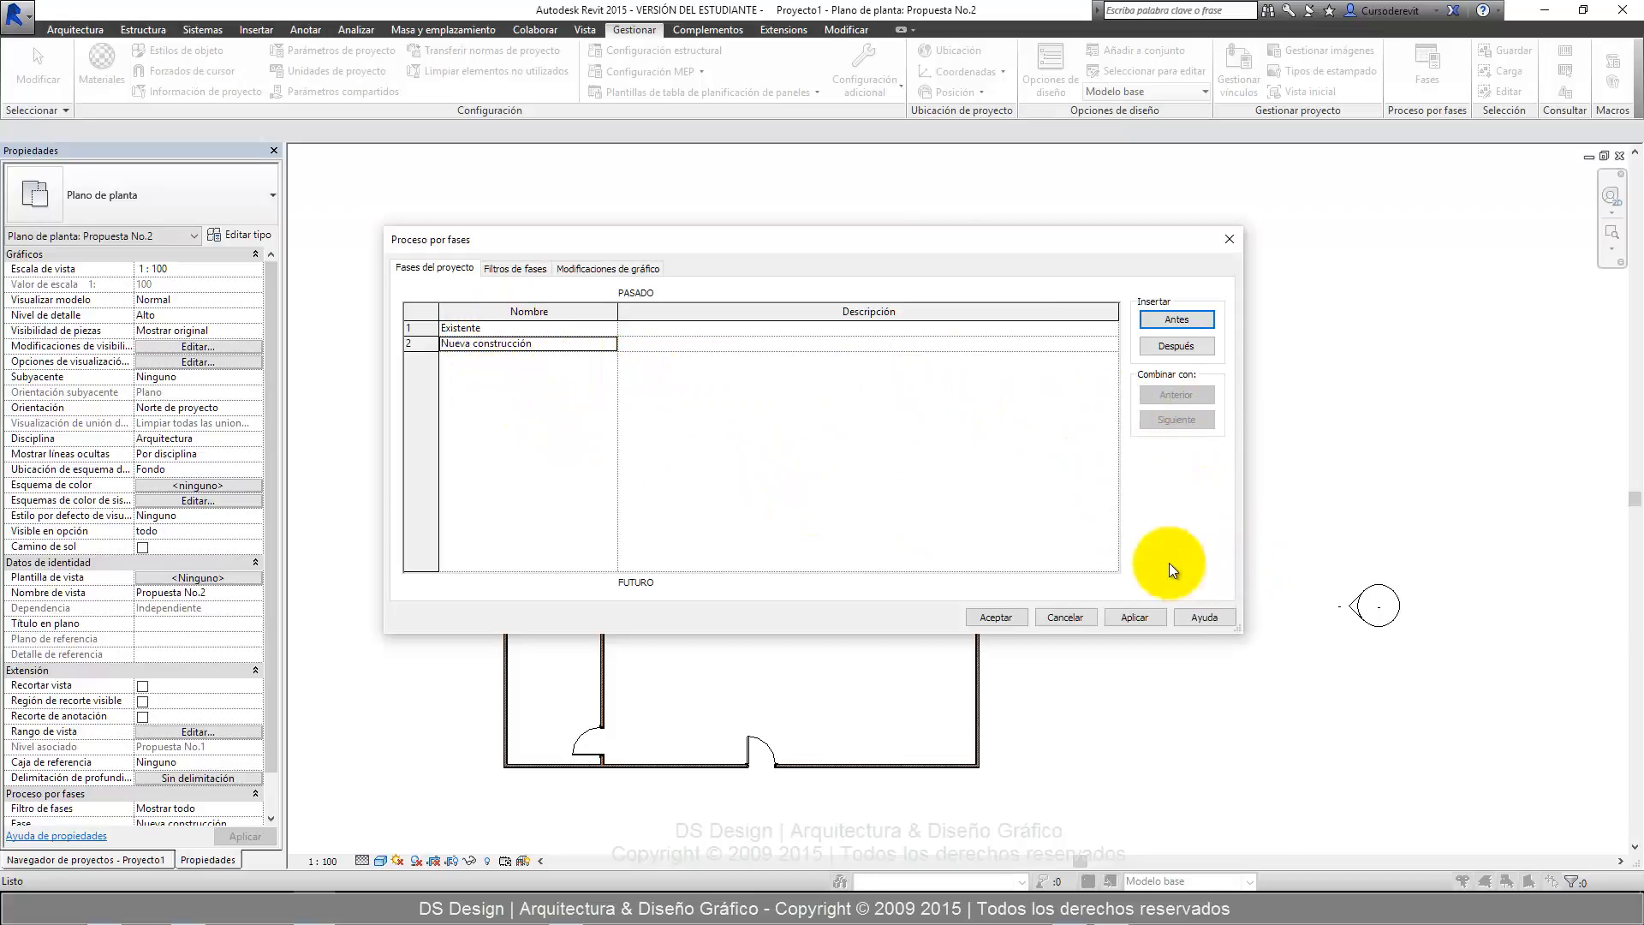
Try inserting a phase before Nueva construcción and combine it with the previous phase.
left_click(1180, 320)
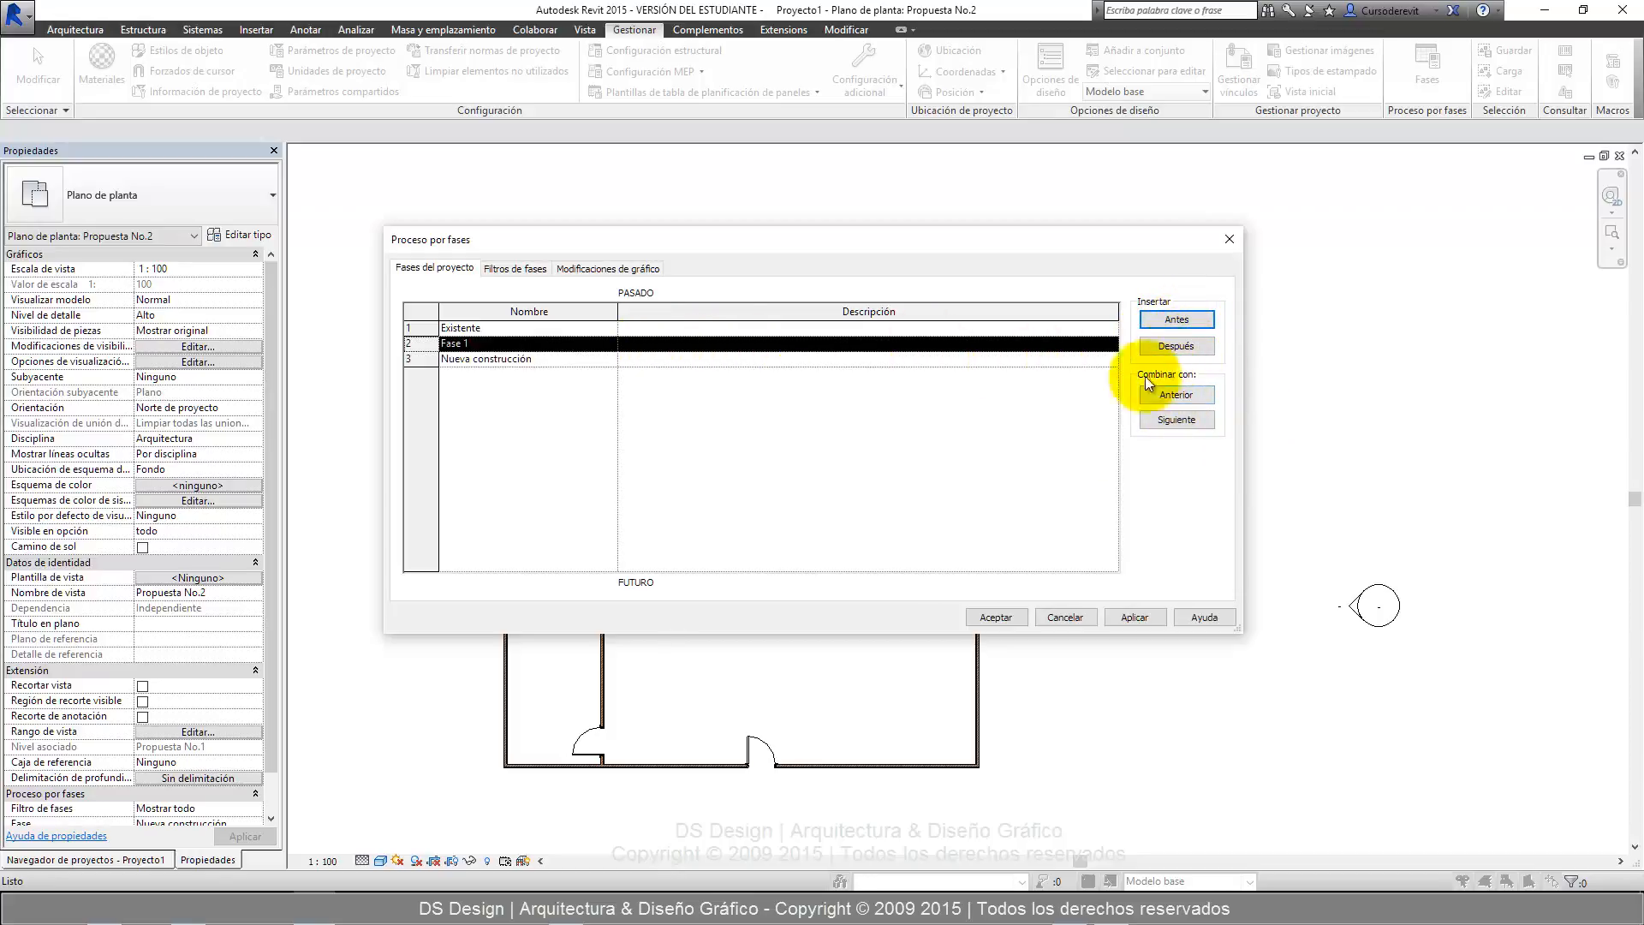
left_click(1188, 394)
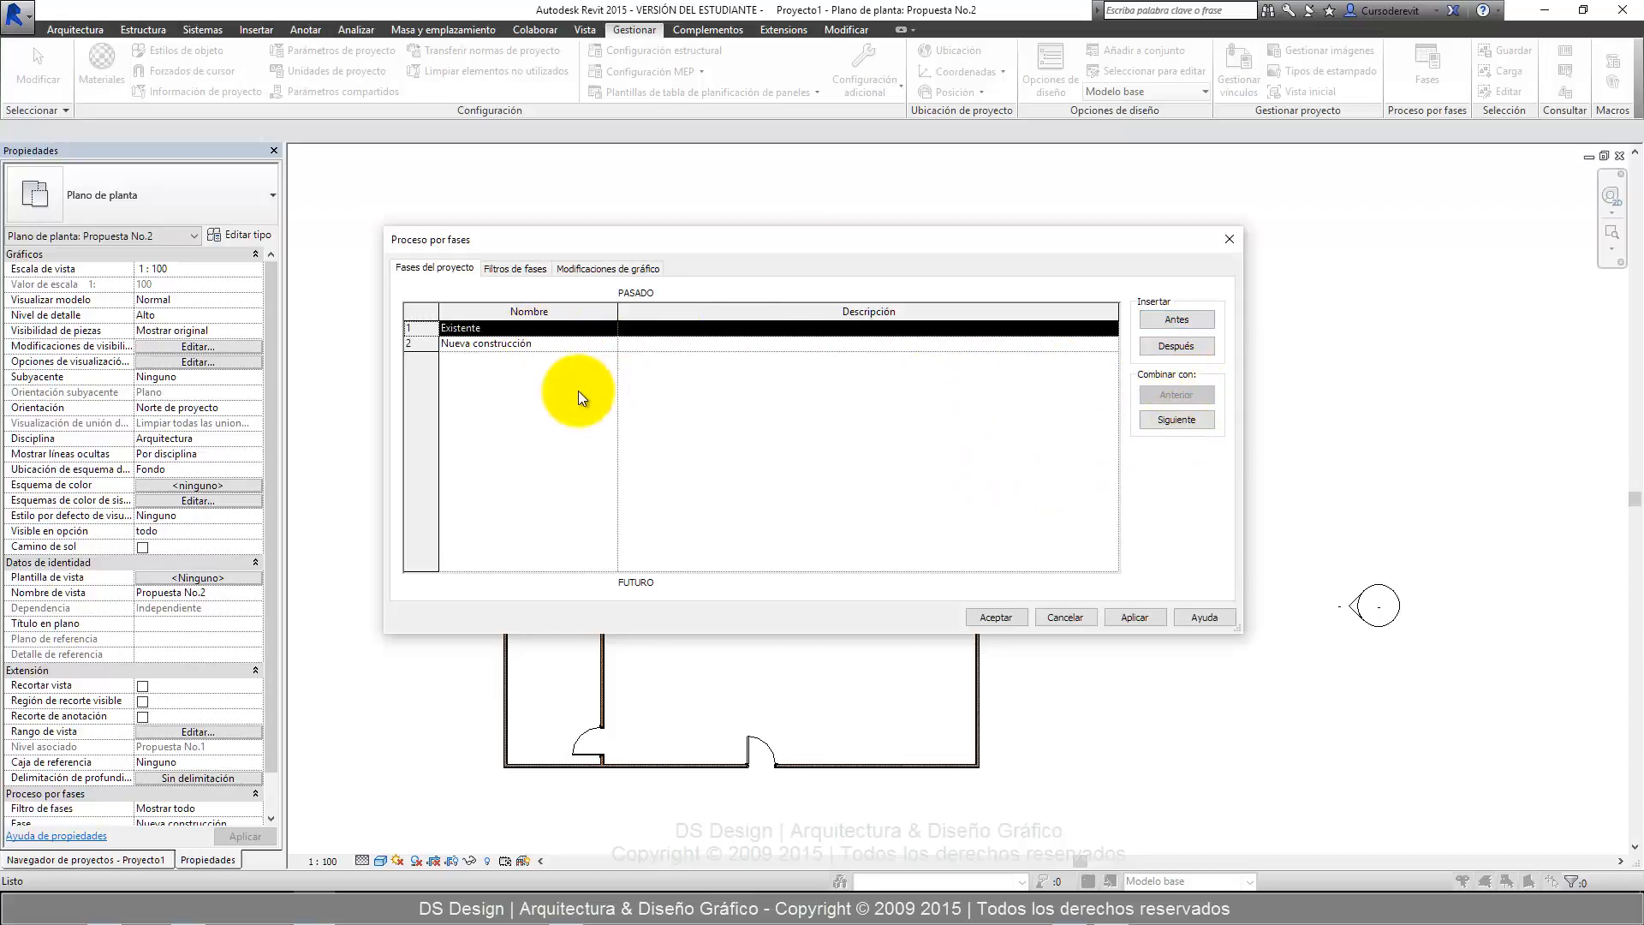
Insert a phase after Existente and name it Derribos.
left_click(524, 329)
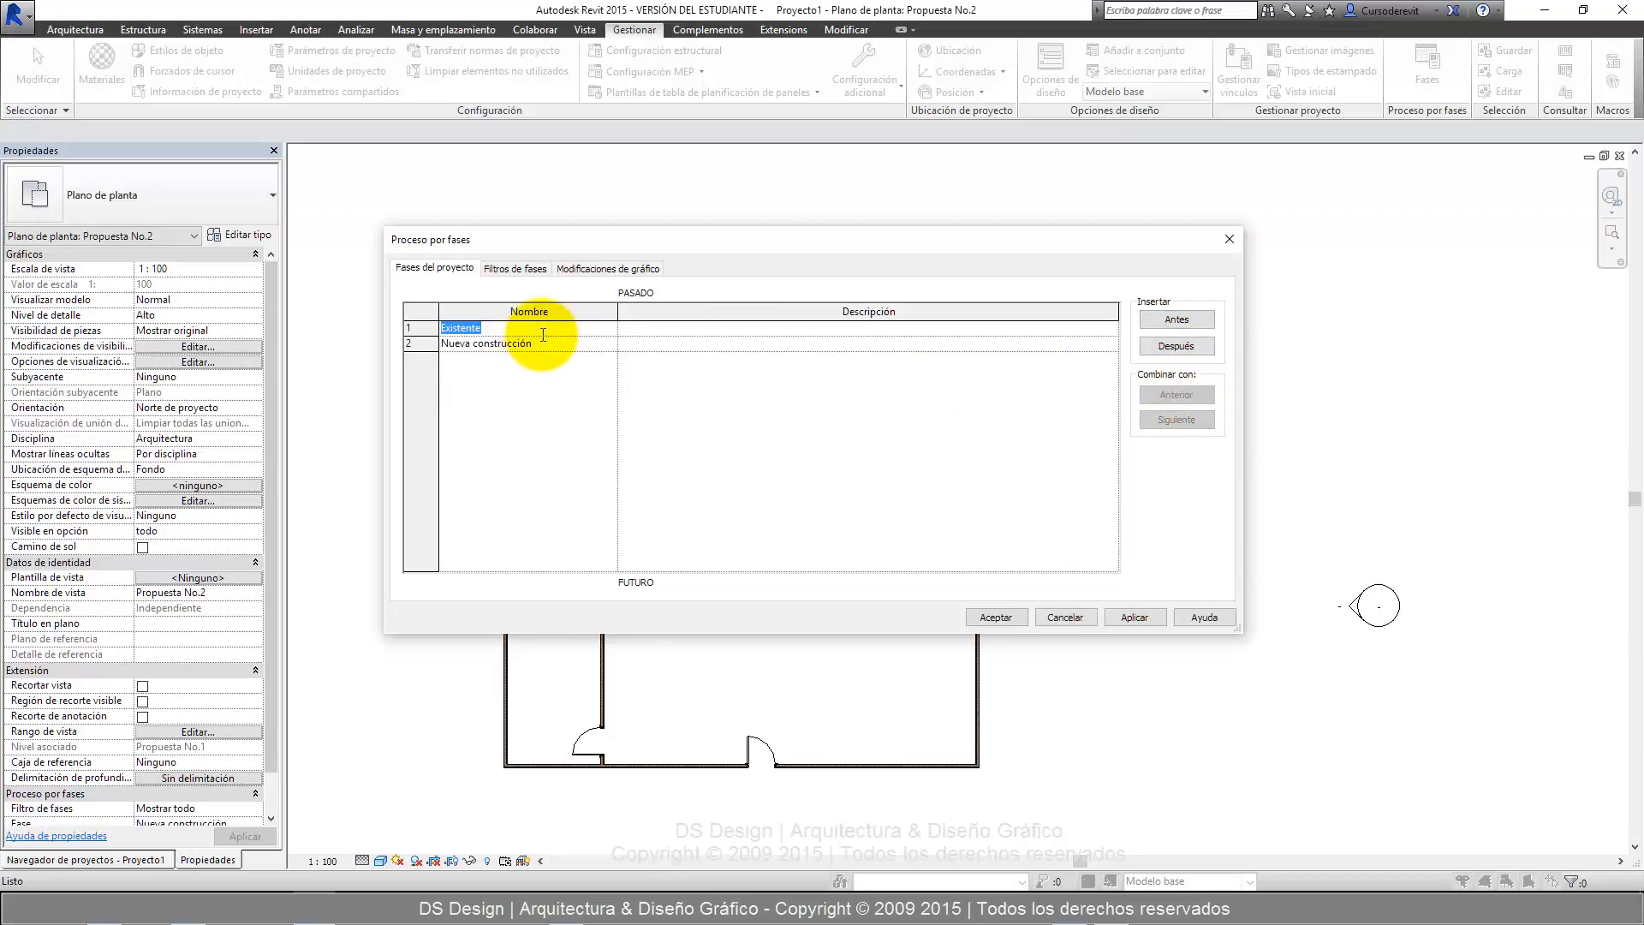
left_click(543, 335)
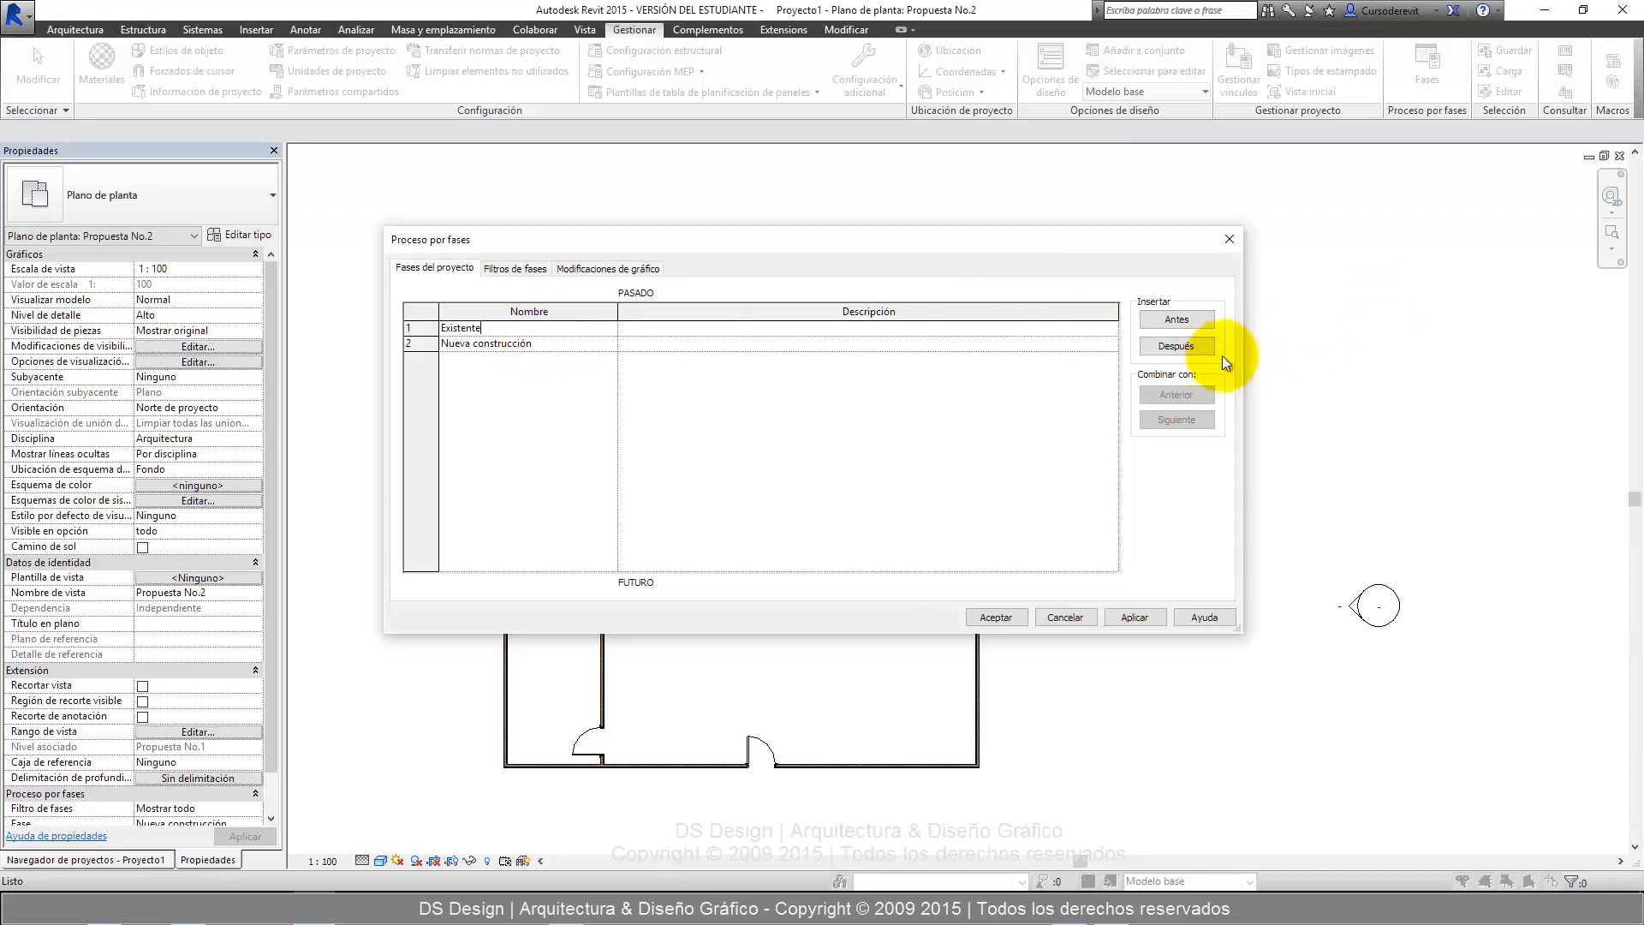
left_click(1189, 347)
left_click(577, 346)
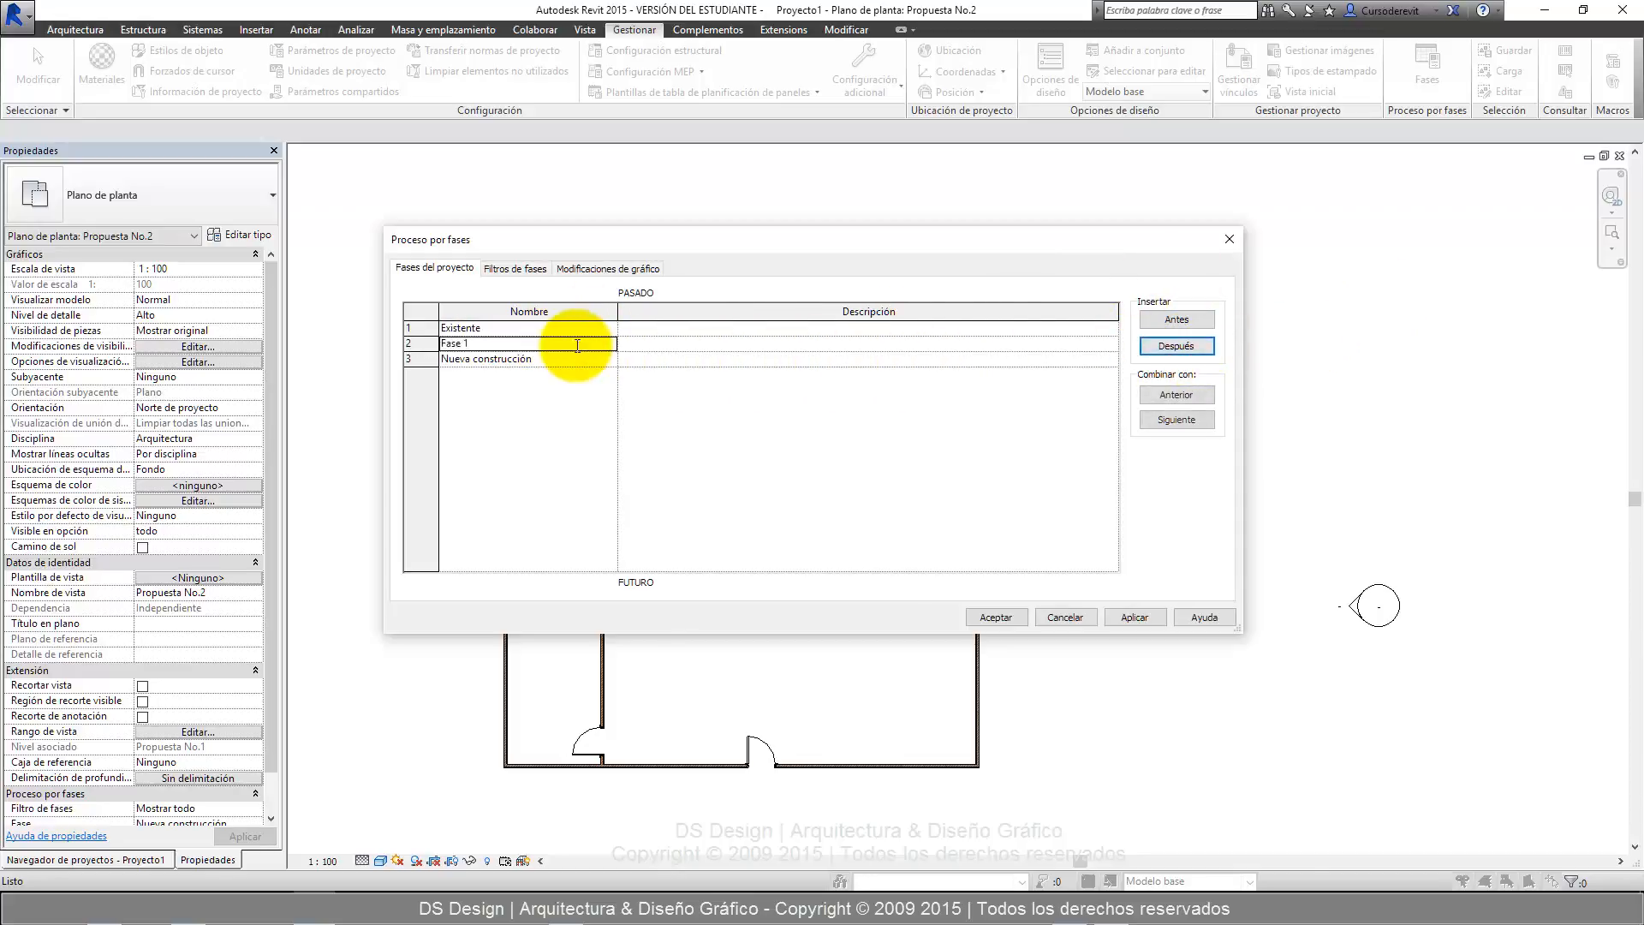
left_click(577, 345)
type("Demol")
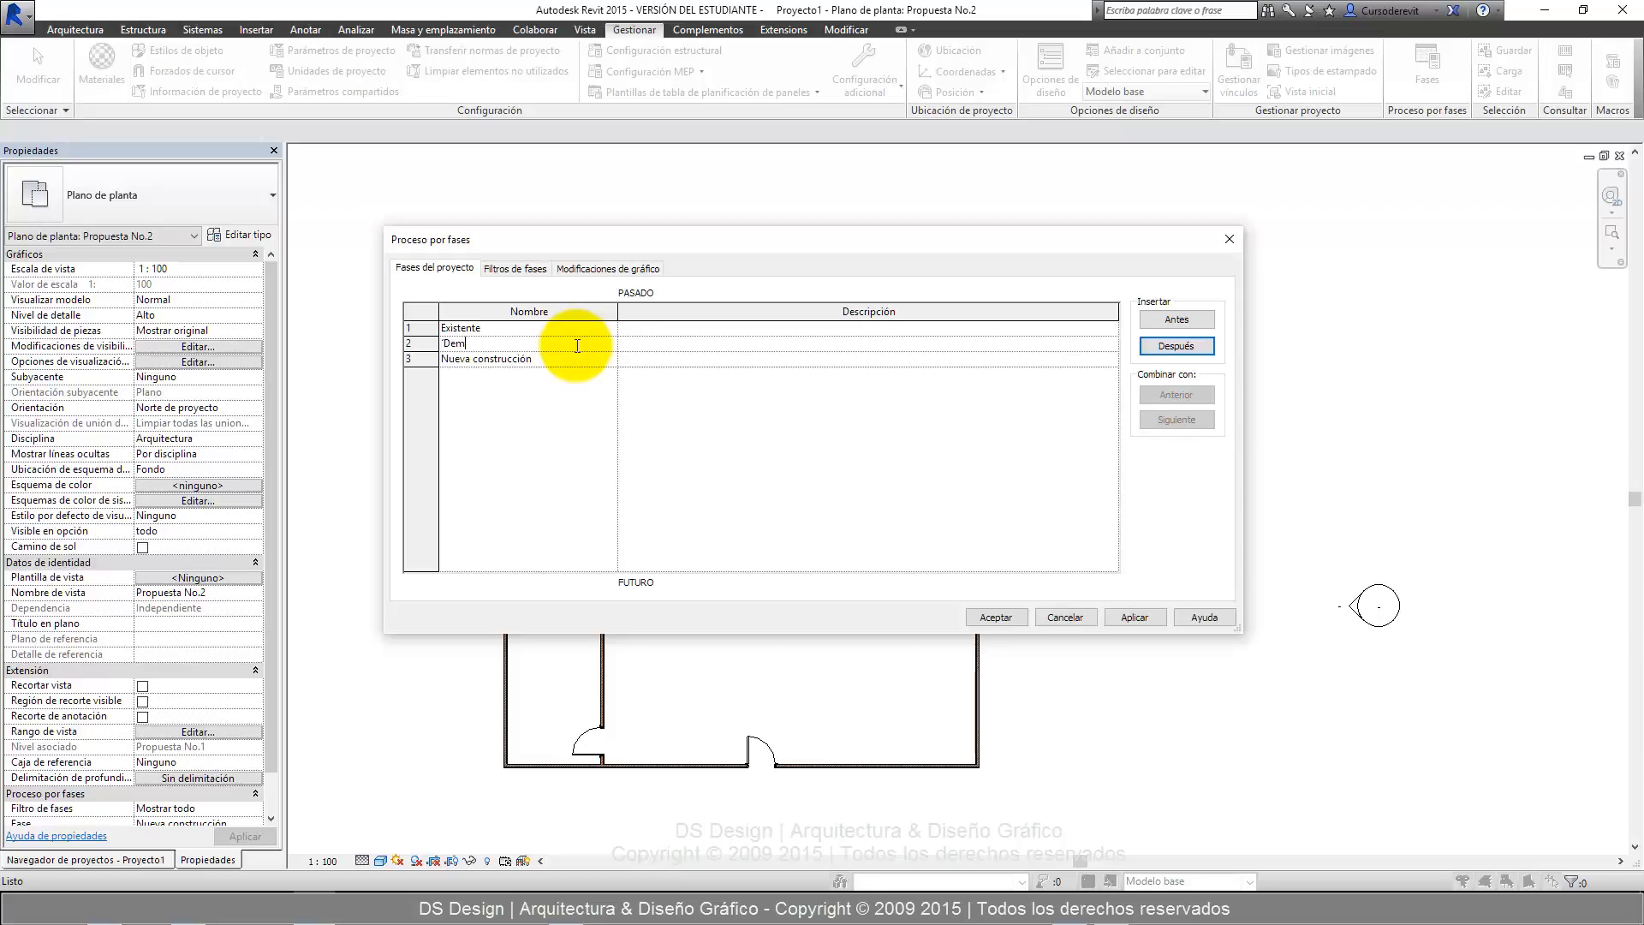
key("BackSpace")
key("BackSpace")
key("BackSpace")
type("Berribos")
left_click(427, 339)
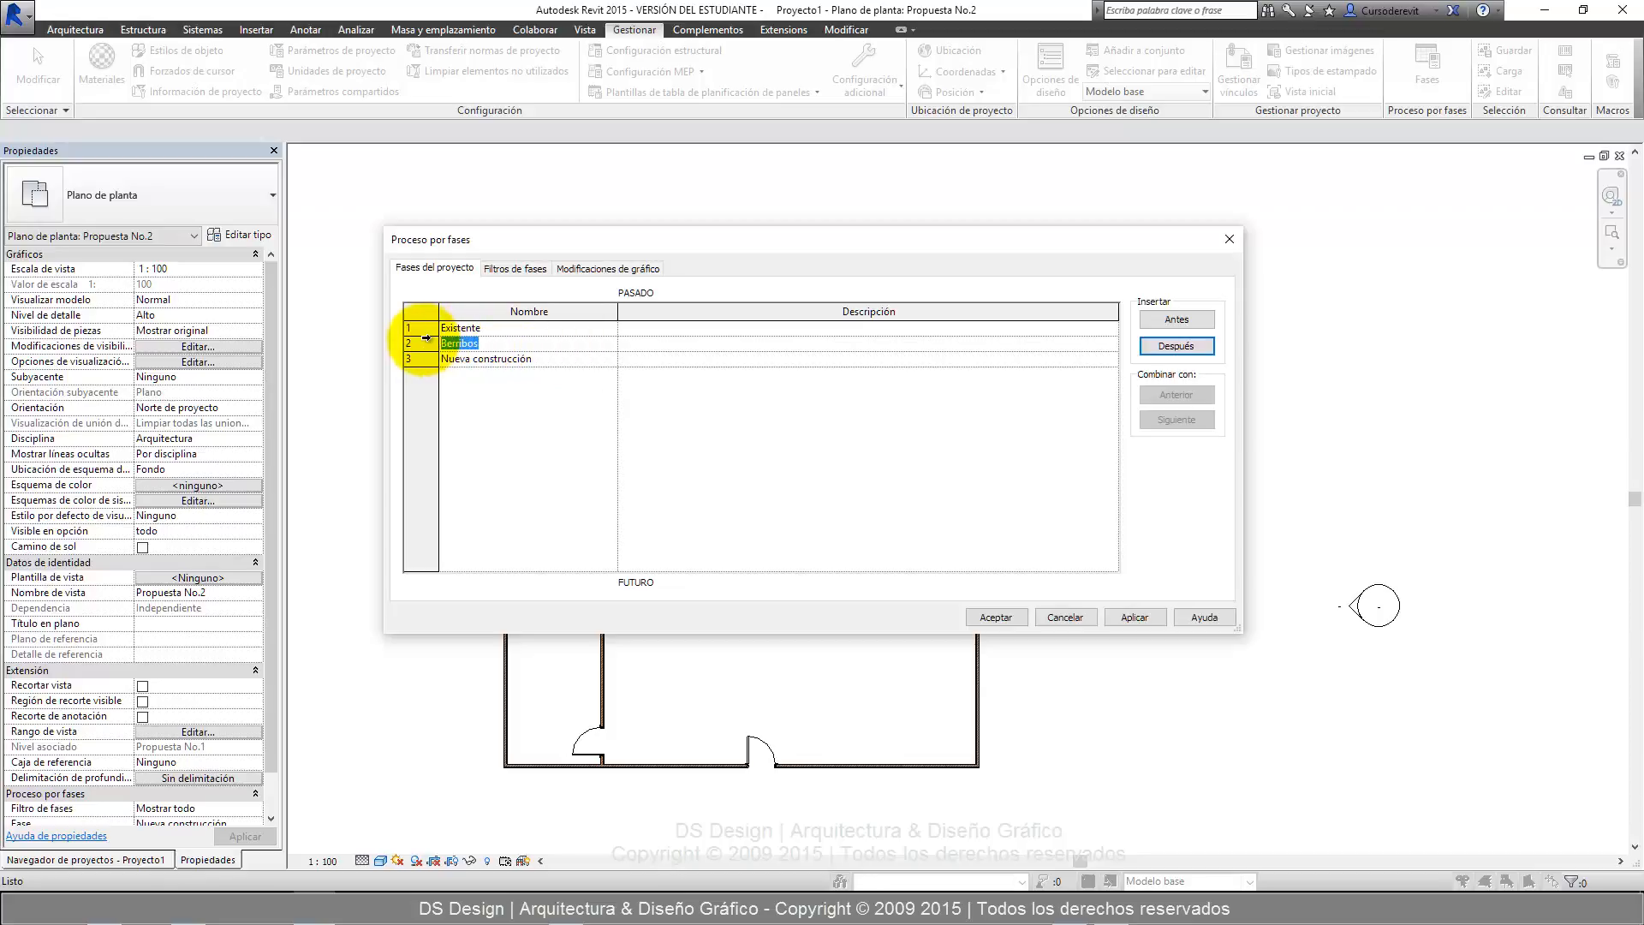
type("Derribo")
left_click(495, 377)
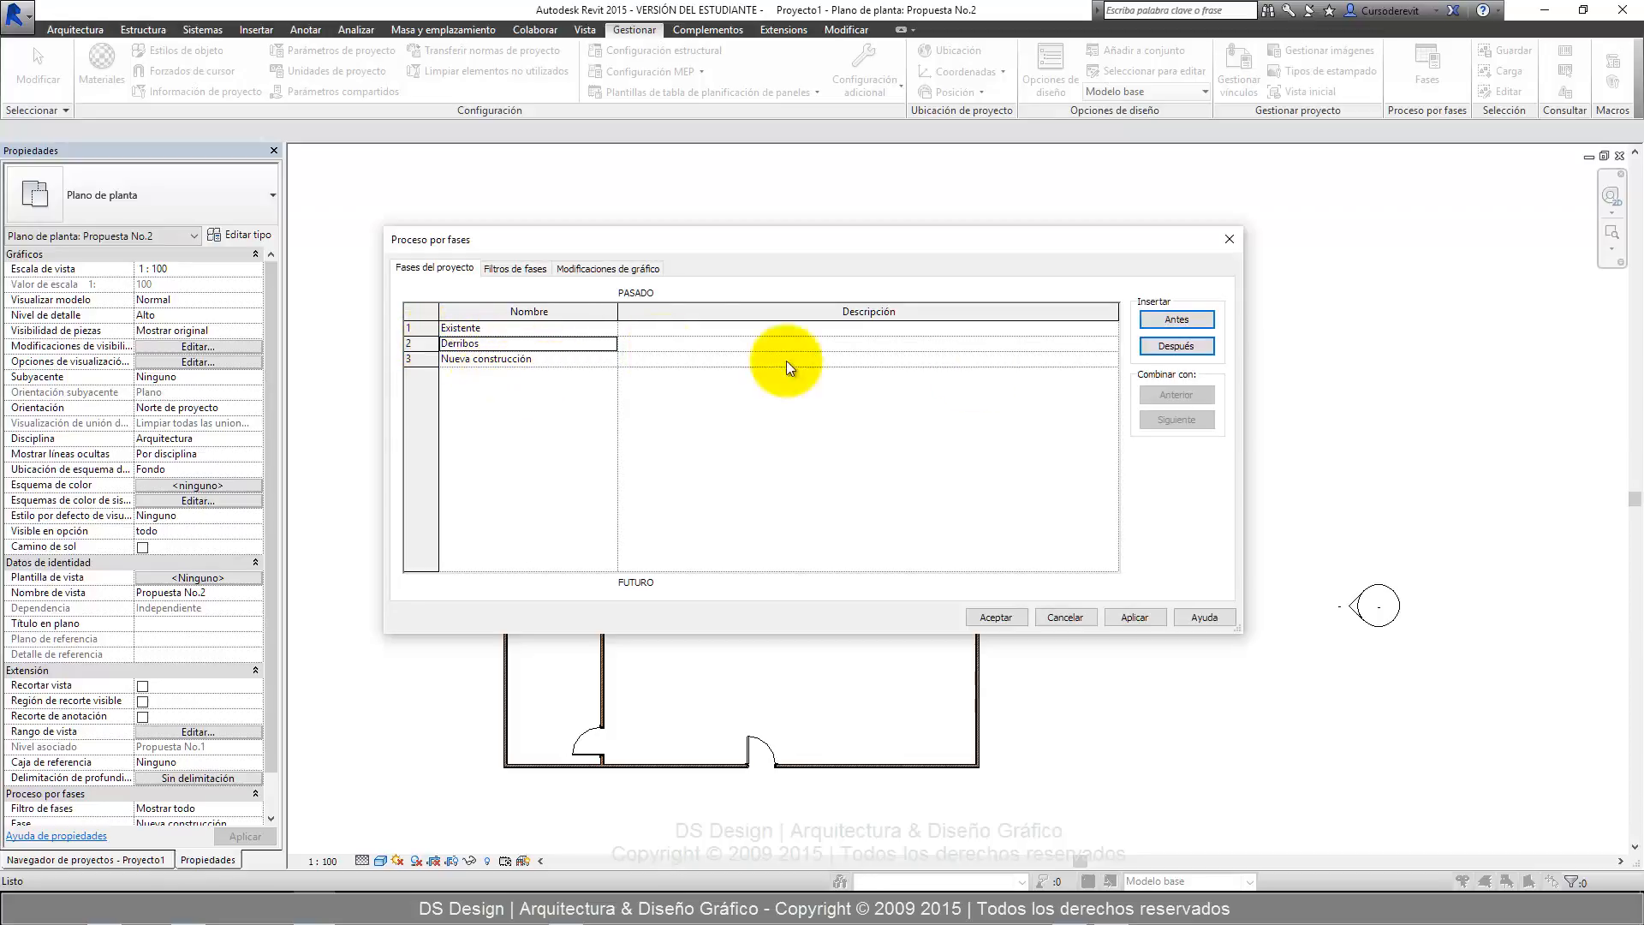
Insert a phase between Derribos and Nueva construcción and name it Temporal.
left_click(1166, 348)
left_click(562, 361)
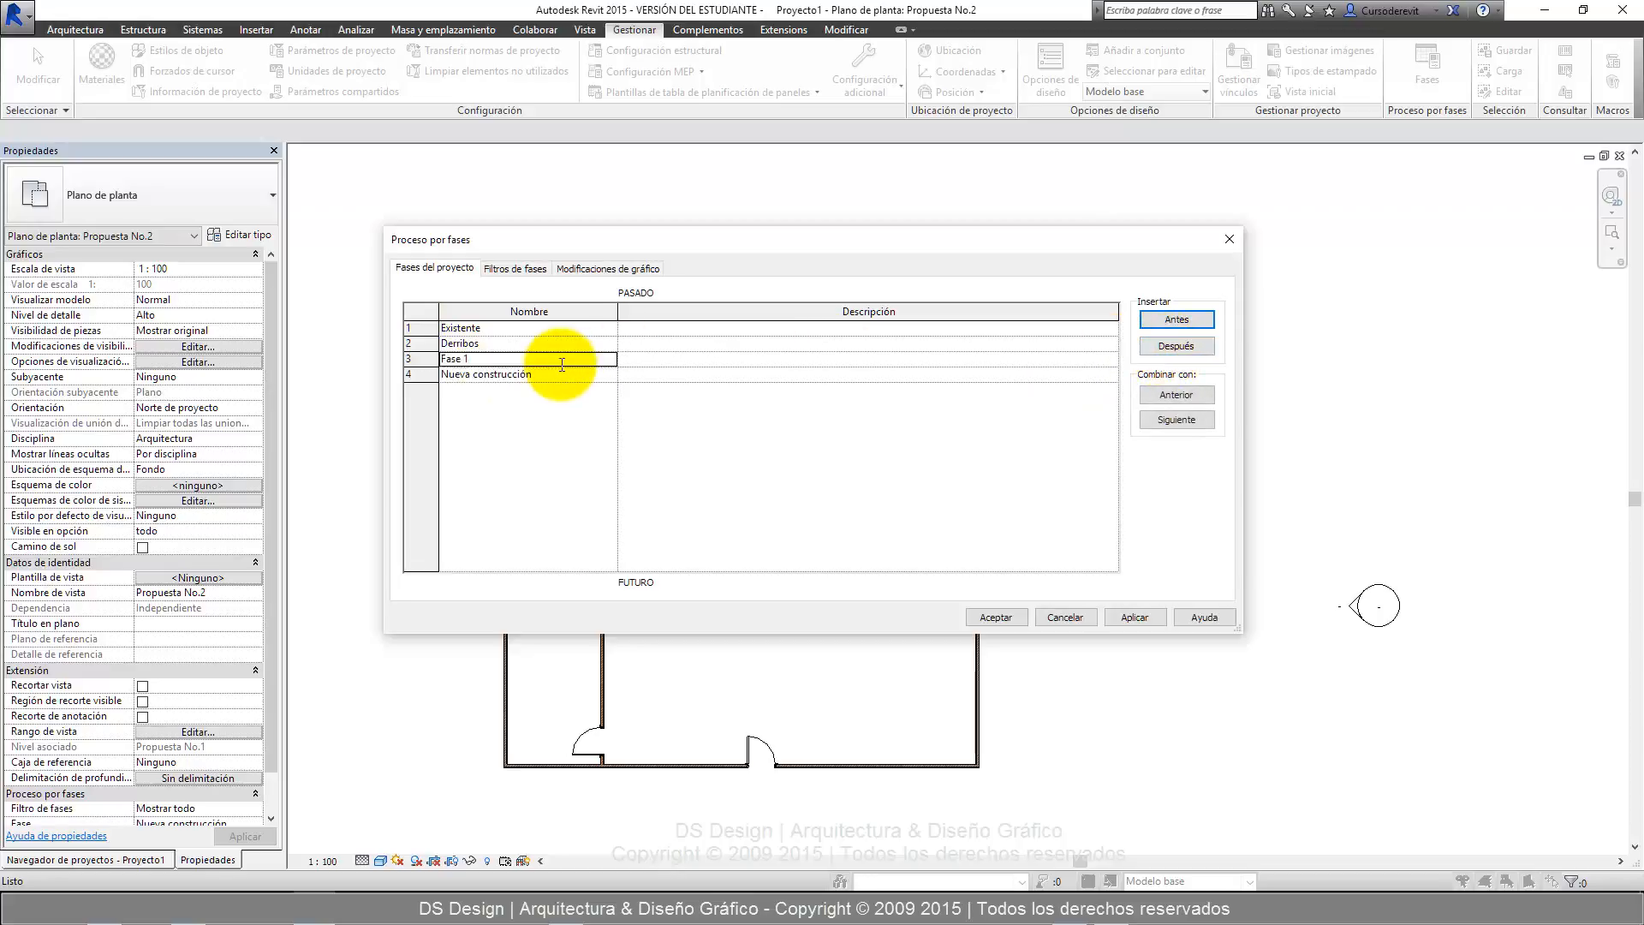
left_click(562, 365)
type("Temporal")
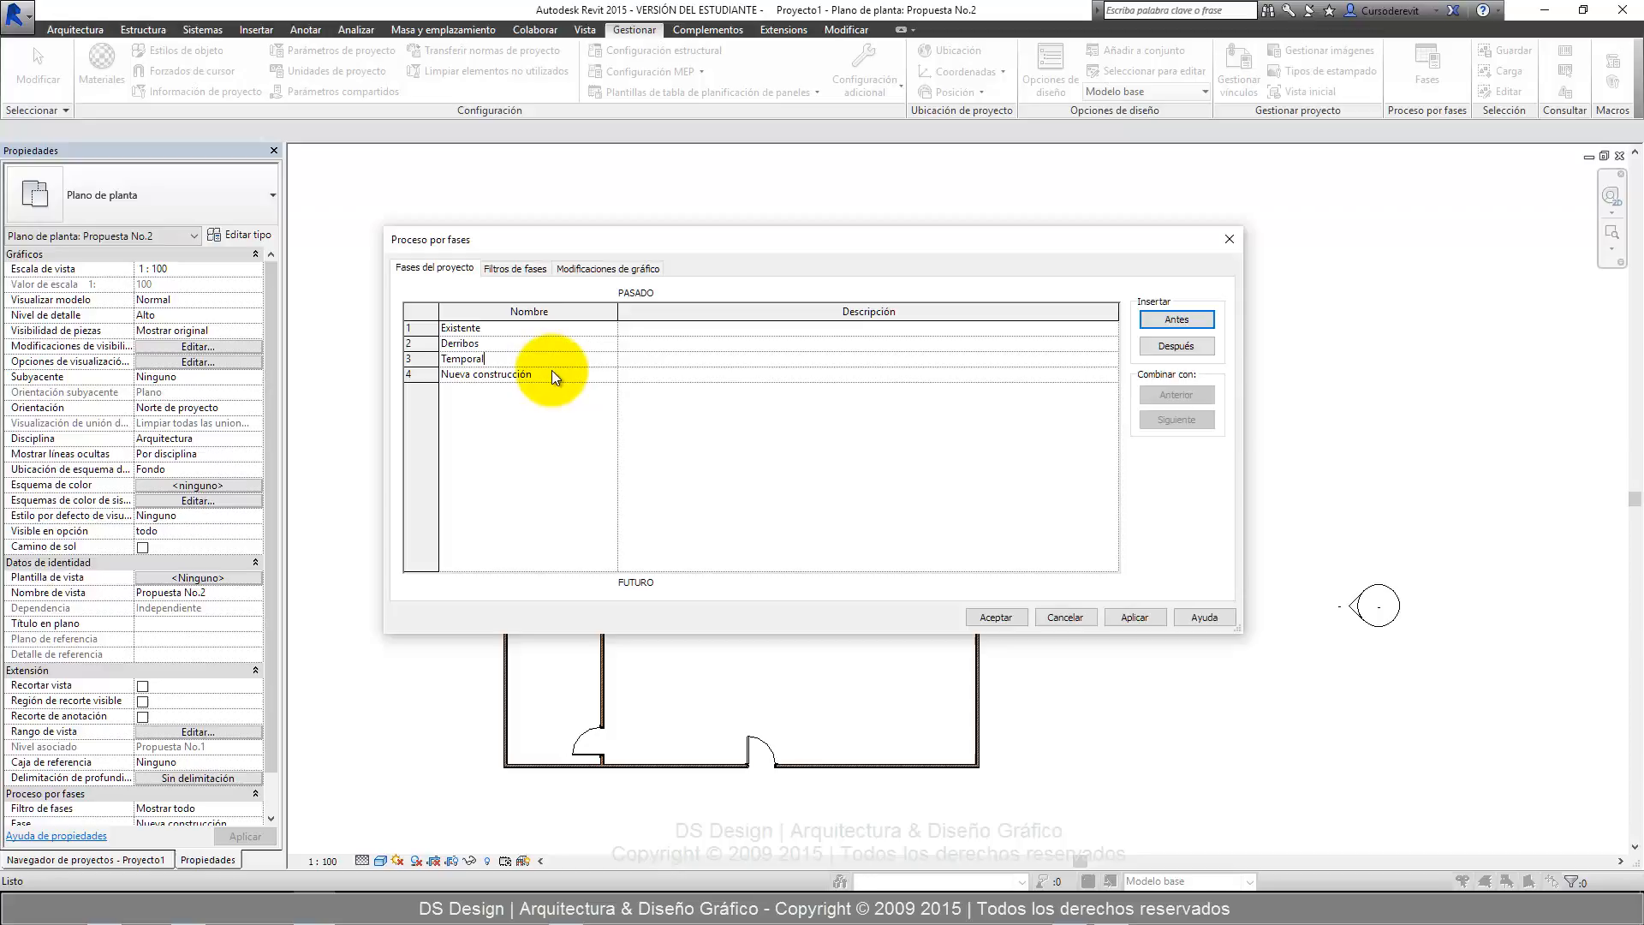
Rename the Nueva construcción phase as Nueva.
left_click(552, 371)
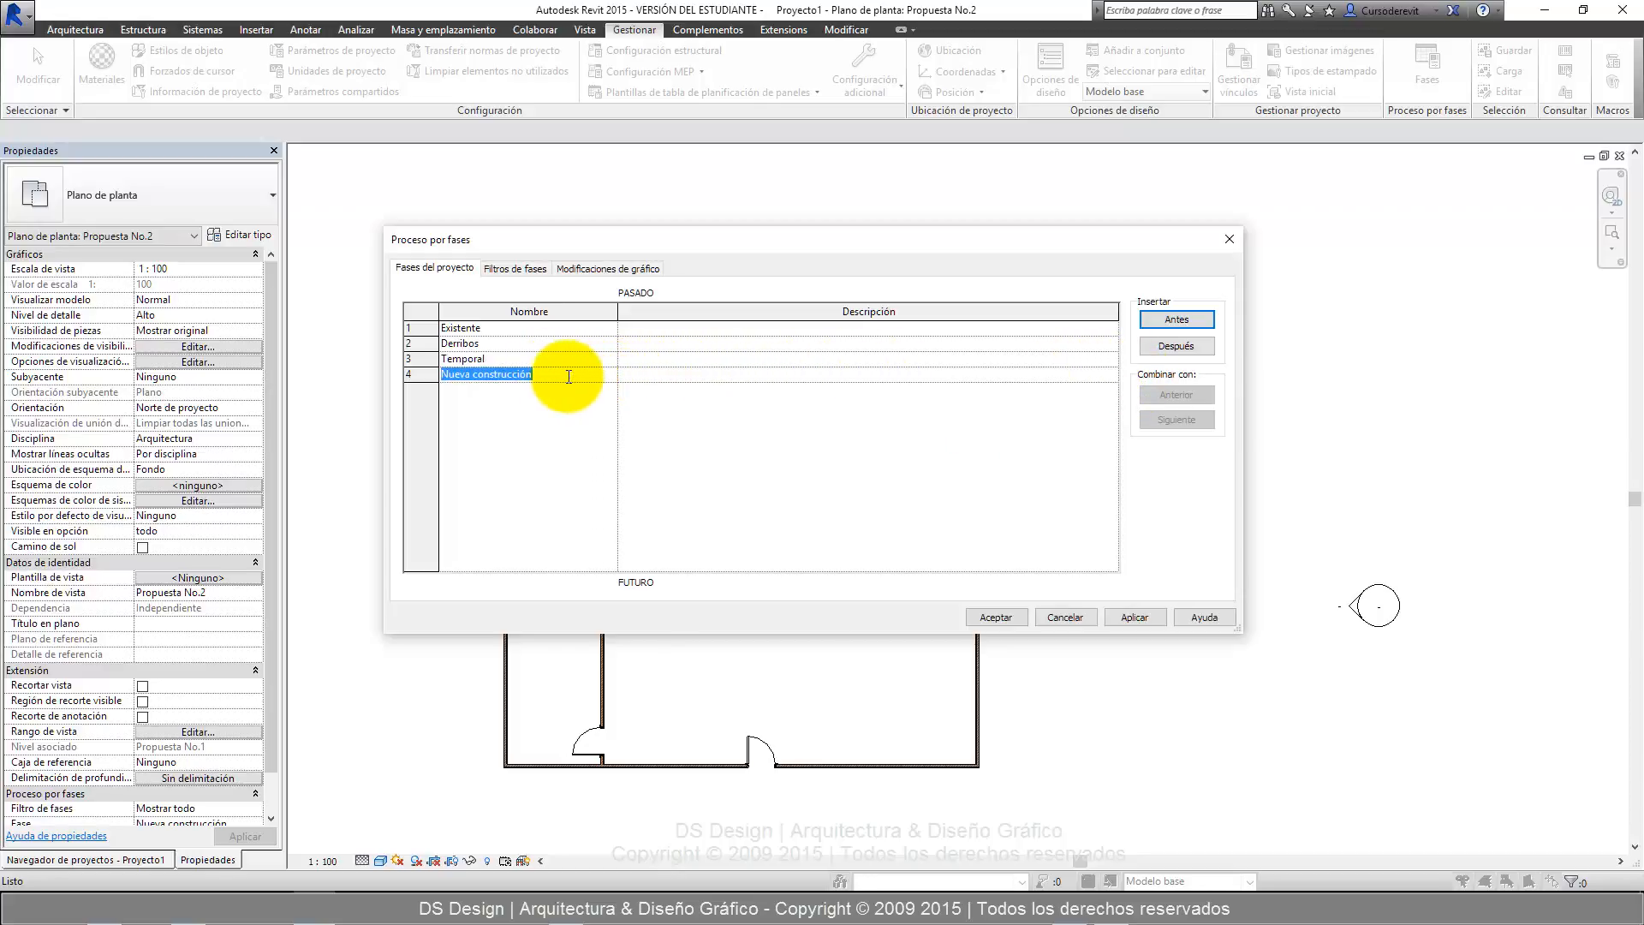
type("Nueva")
left_click(507, 335)
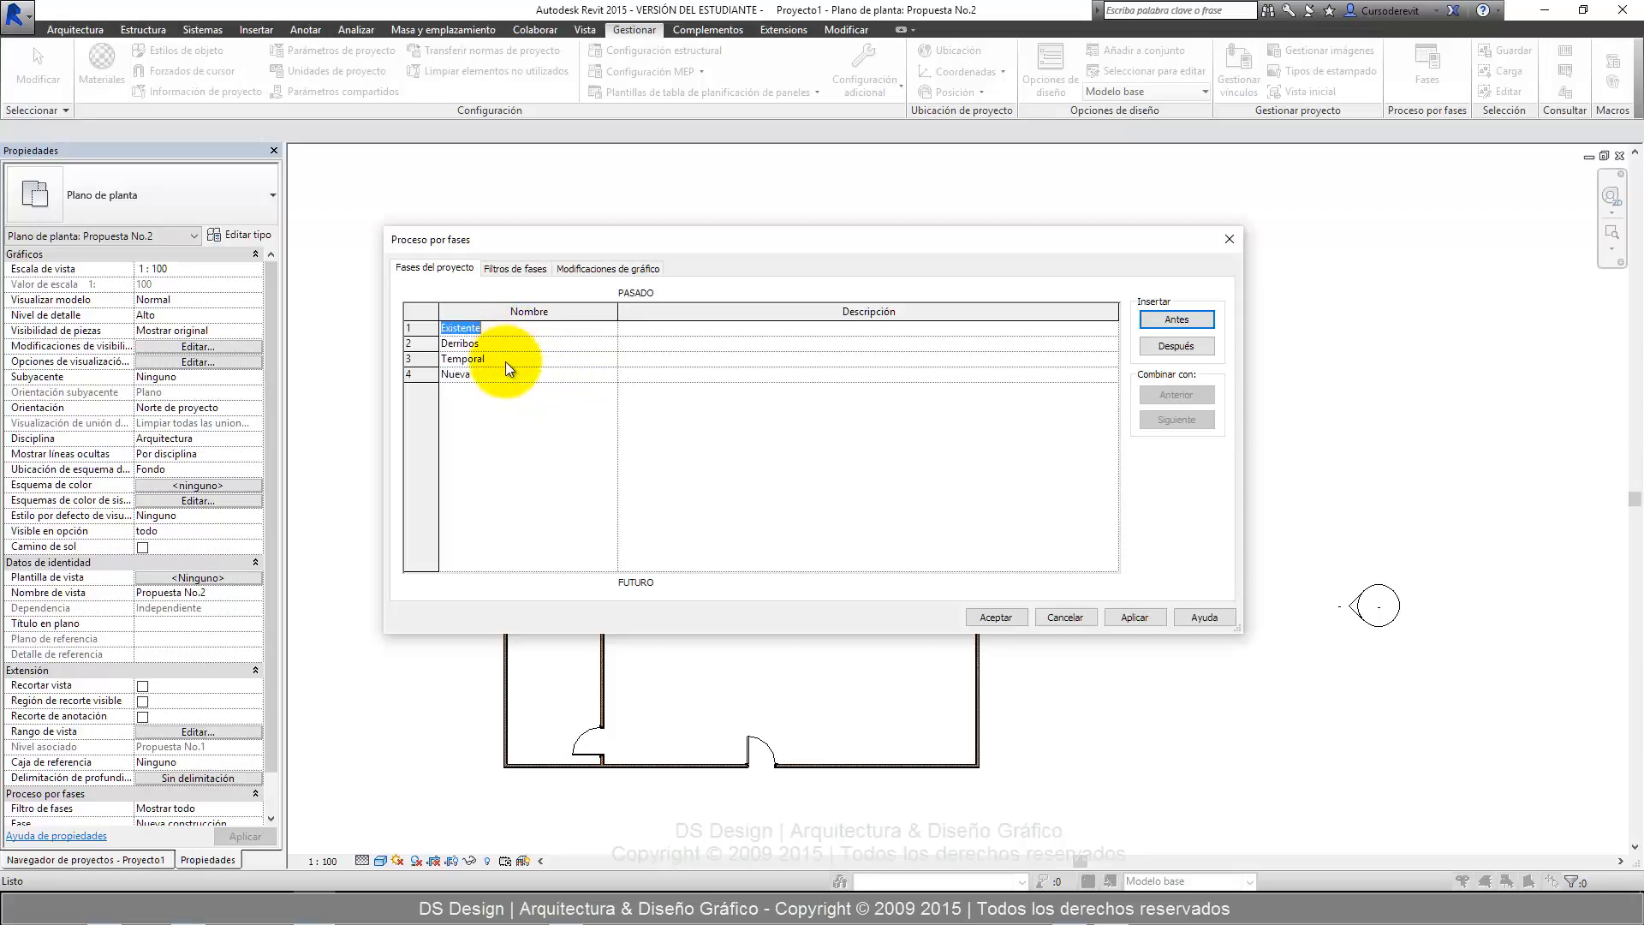
left_click(506, 360)
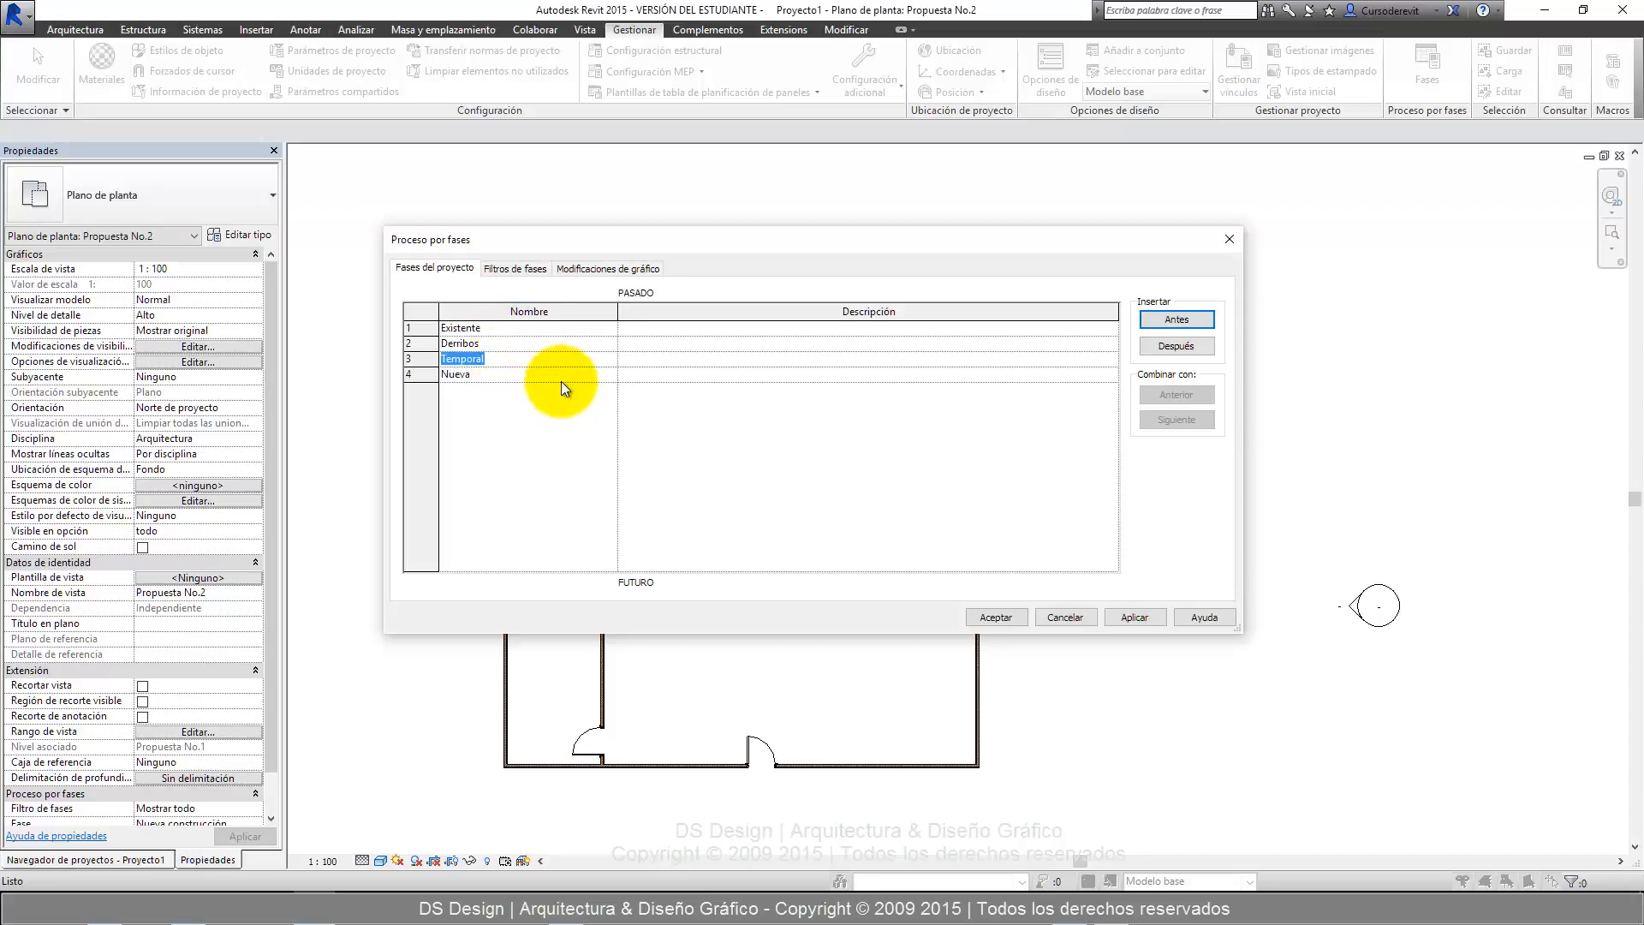
left_click(531, 329)
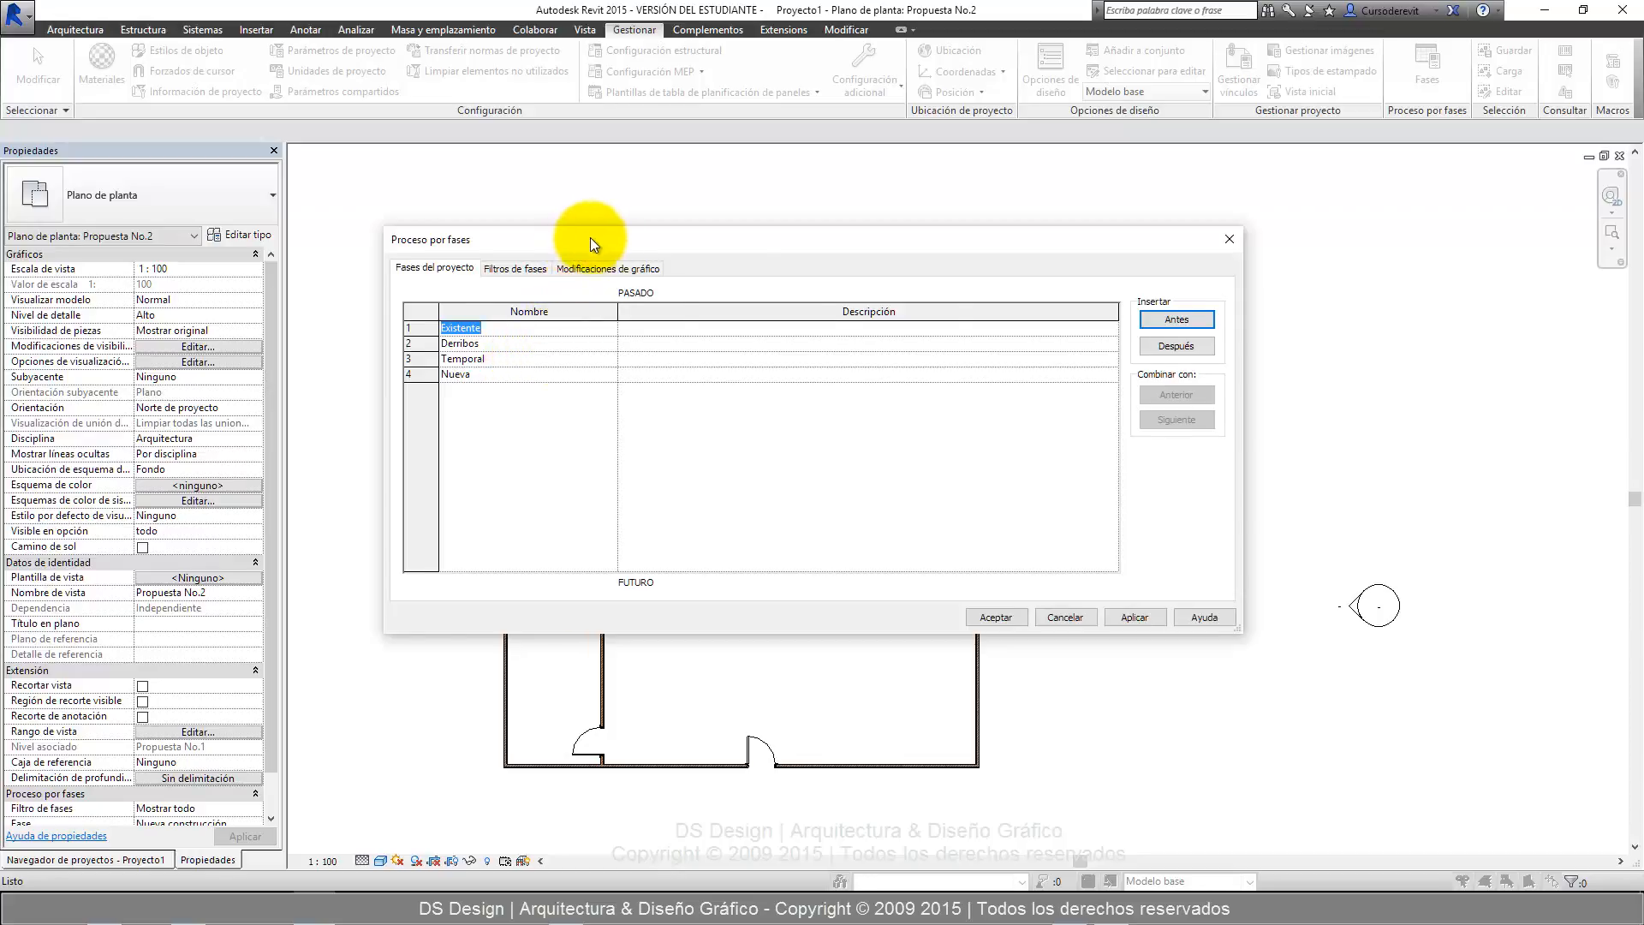
Insert a fifth phase after Nueva and name it Visualización Monocromática.
left_click_drag(589, 238, 1124, 150)
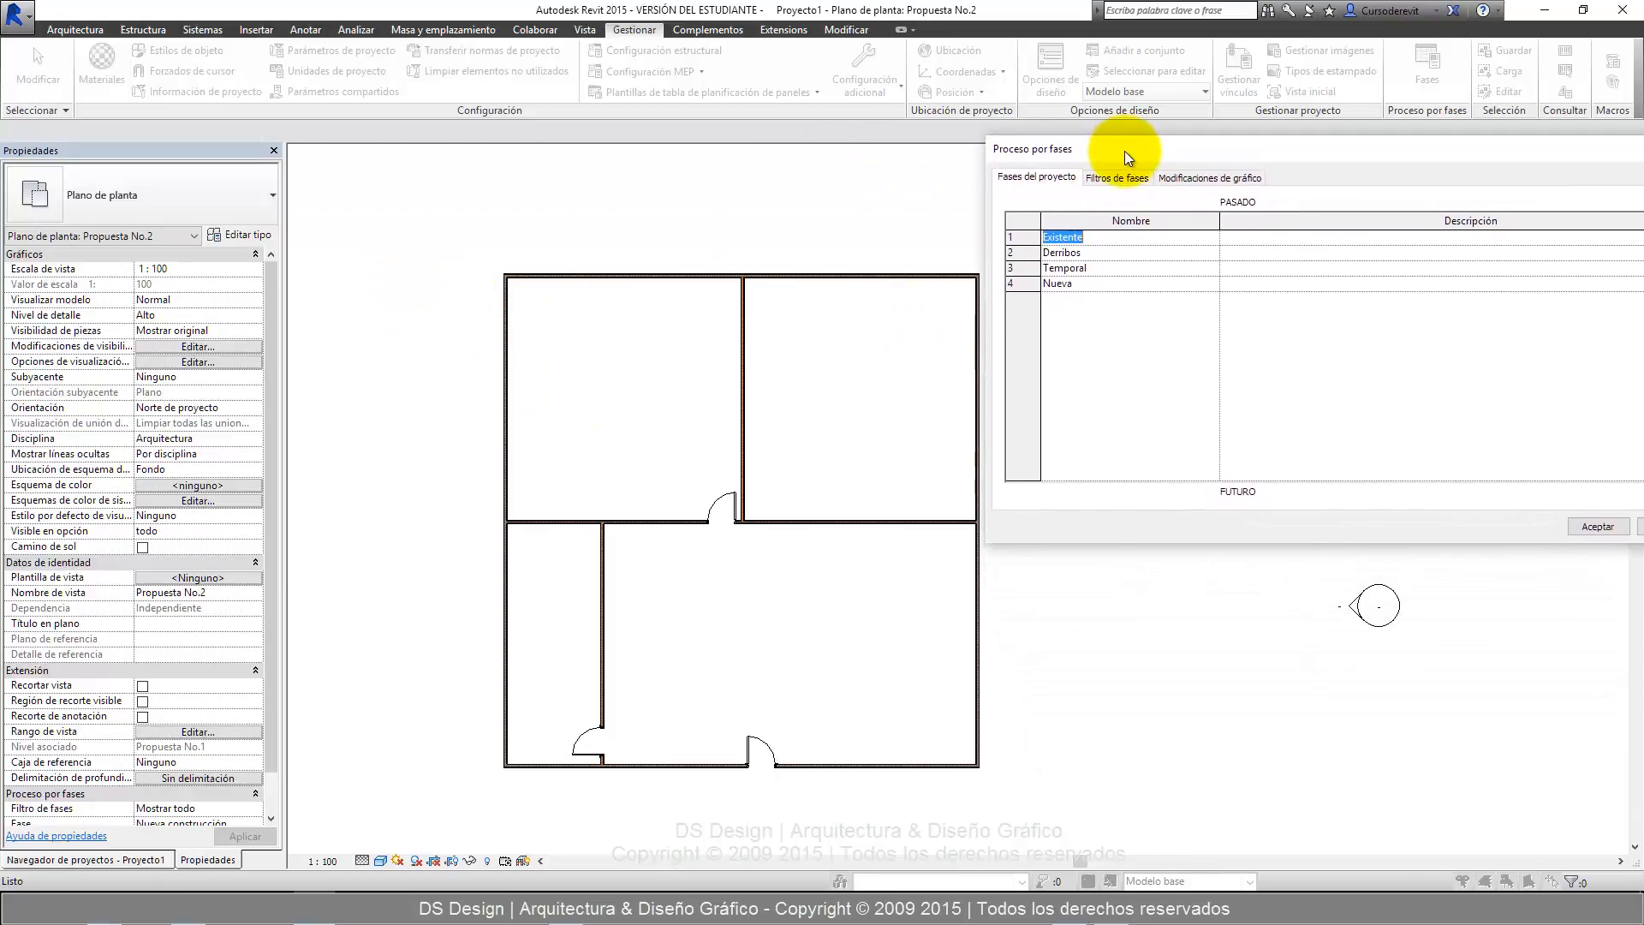
left_click(1087, 284)
left_click_drag(1132, 156, 259, 151)
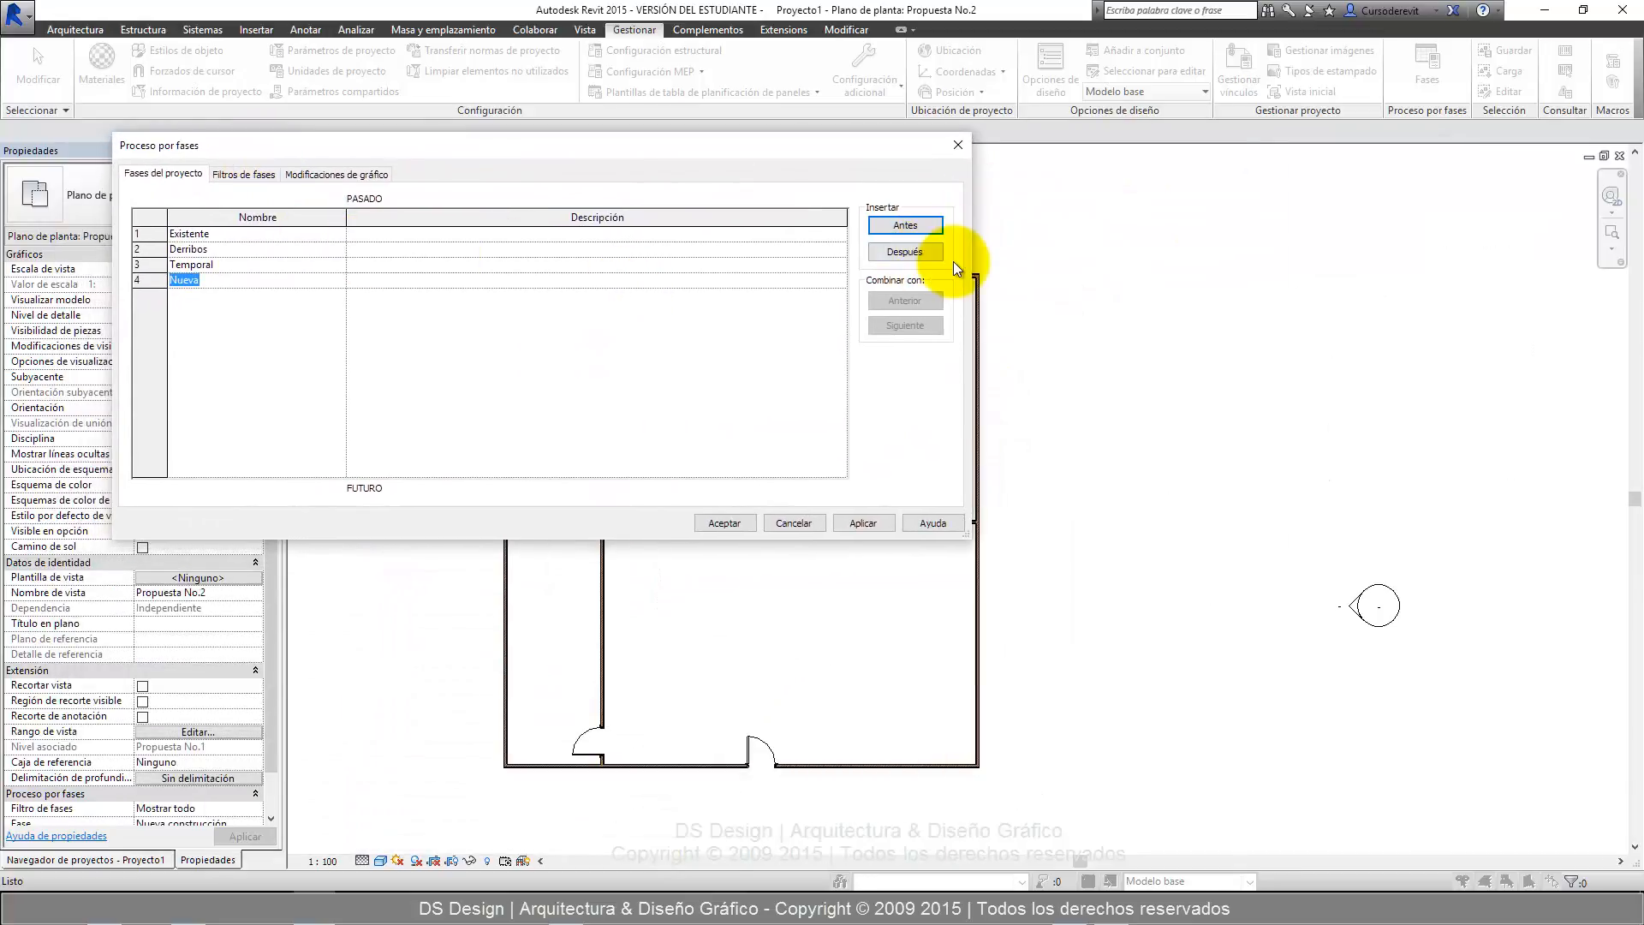
left_click(906, 258)
left_click(269, 299)
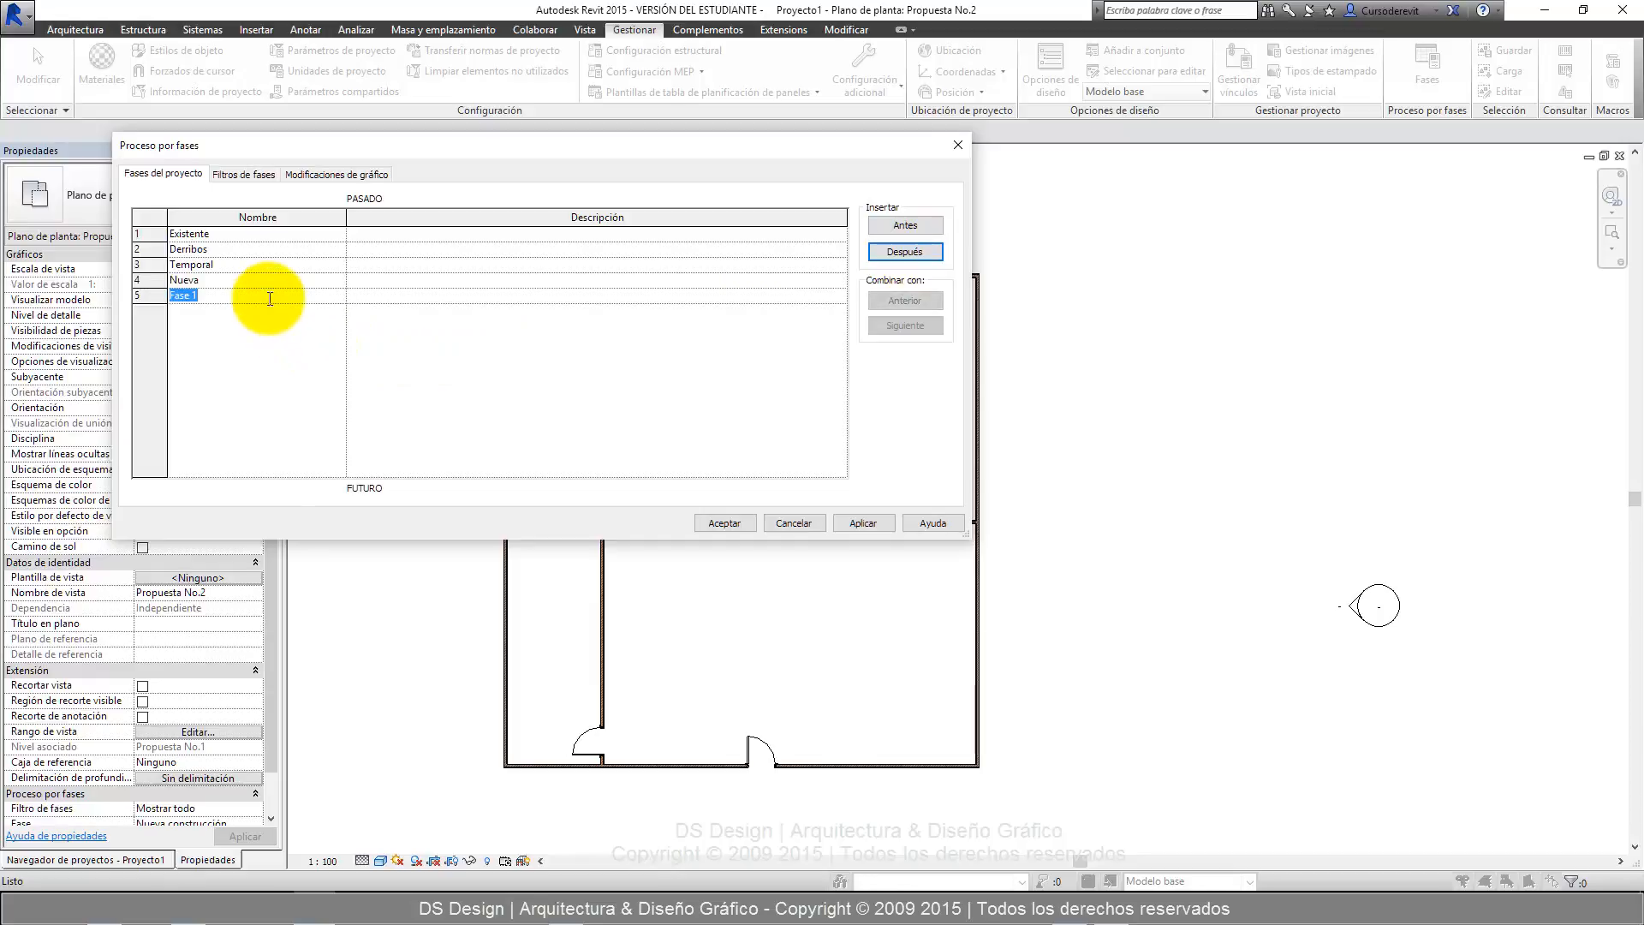
type("Visualización Monocromática")
left_click(288, 322)
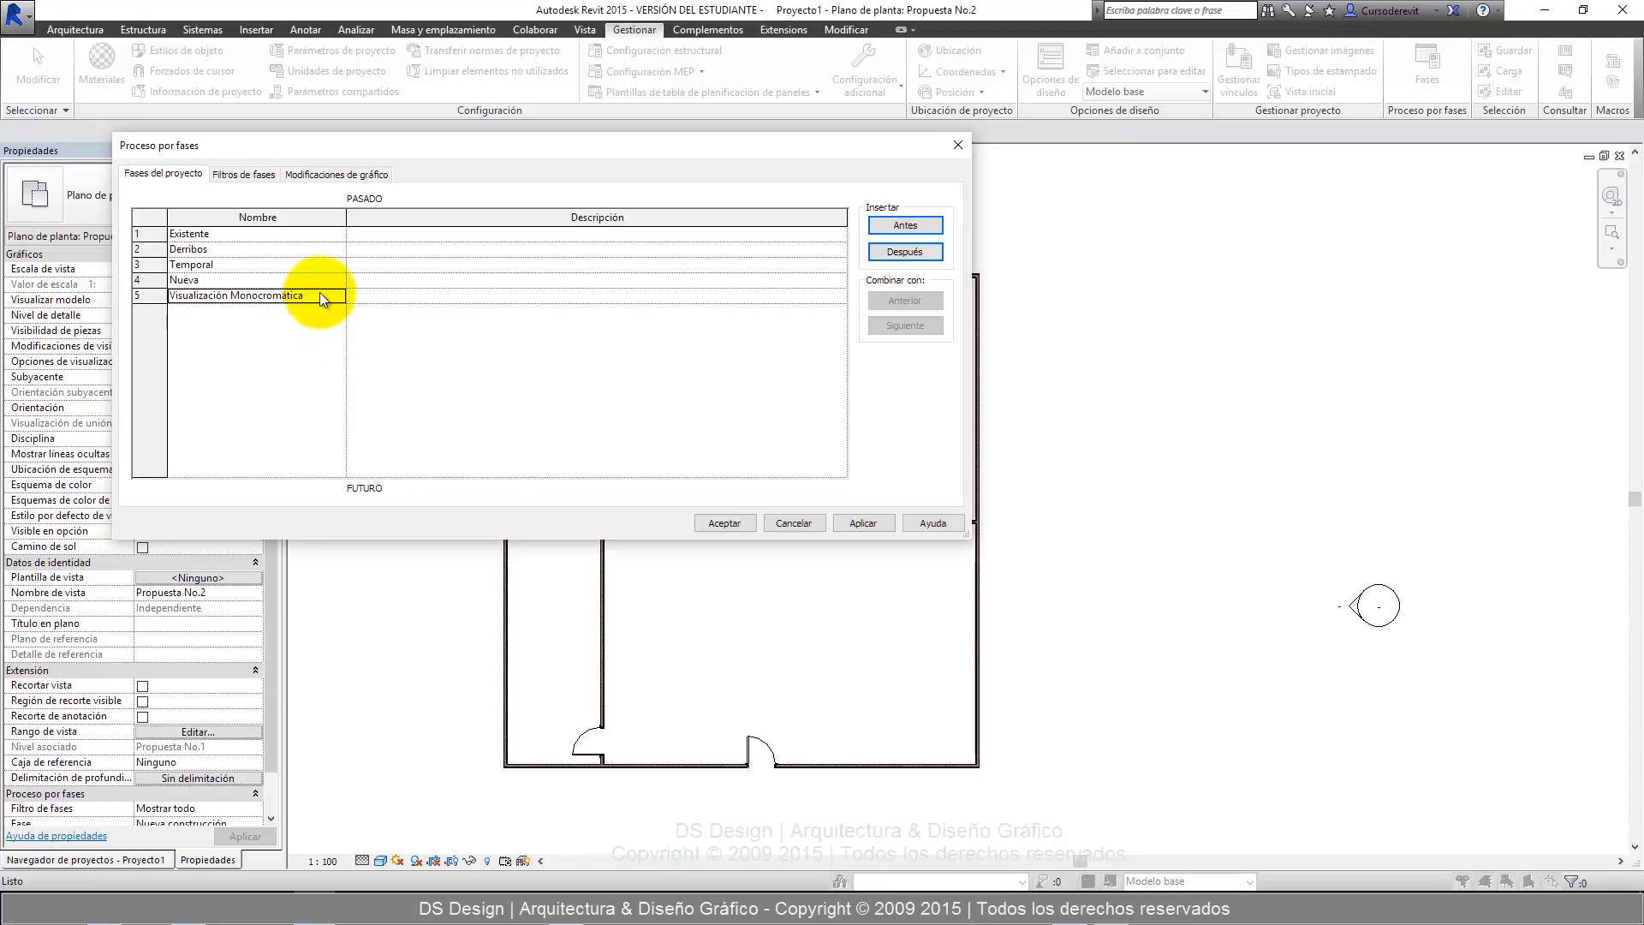
left_click(320, 293)
left_click(315, 300)
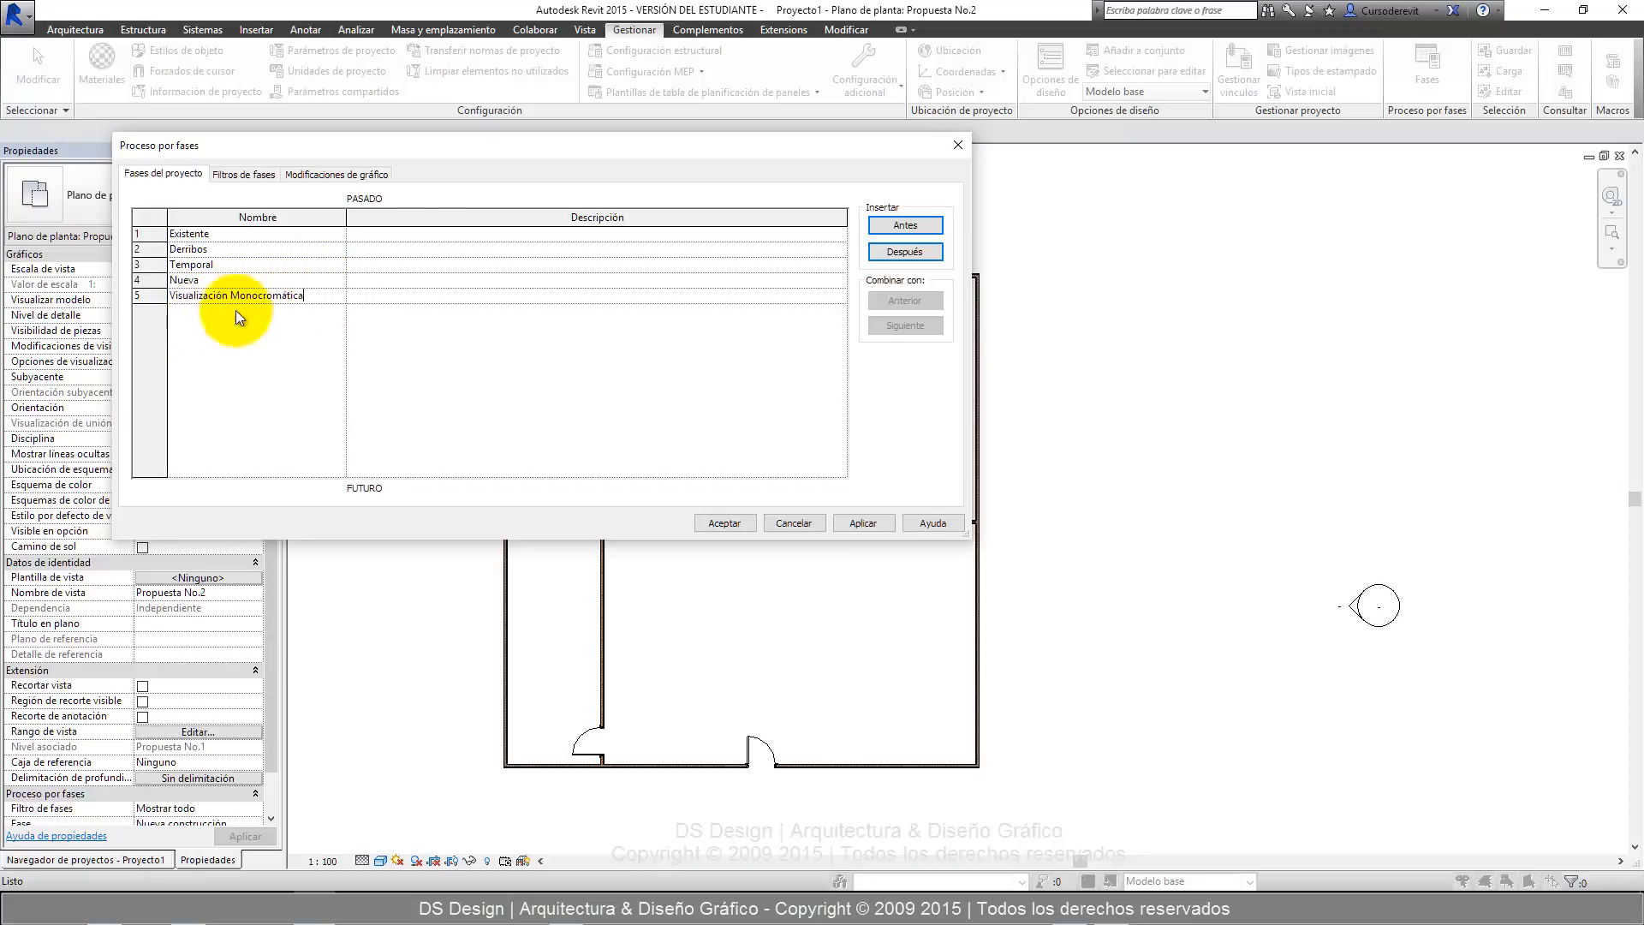
Insert a sixth phase after Visualización Monocromática and name it Visualización Escala de grises.
left_click_drag(363, 146, 527, 204)
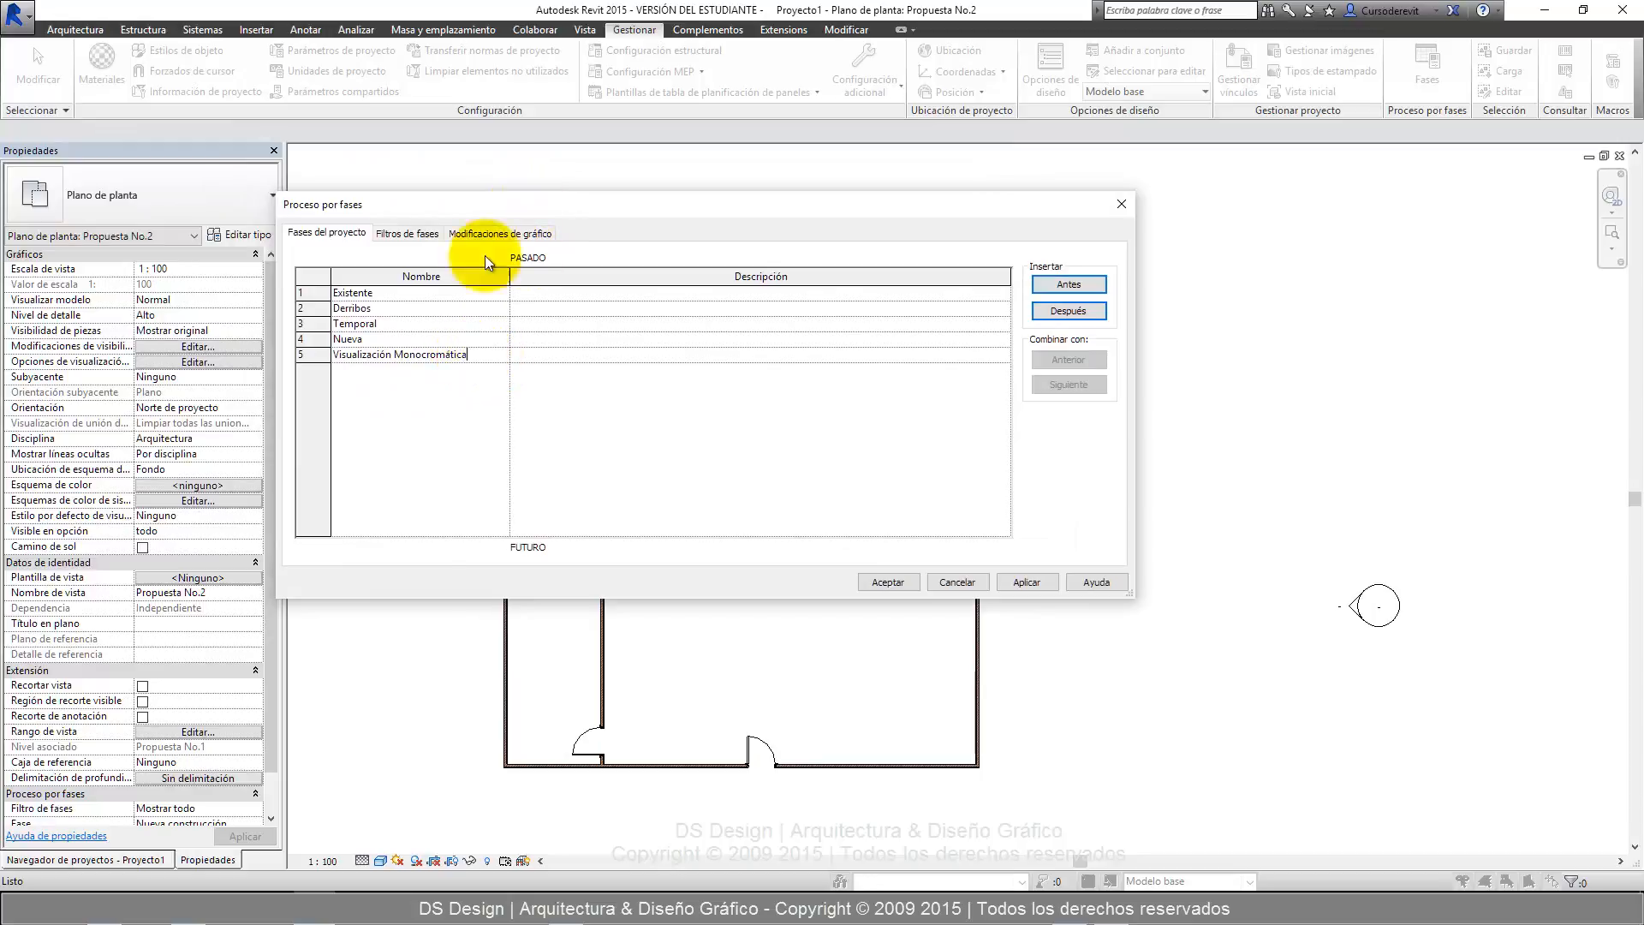
left_click(1055, 312)
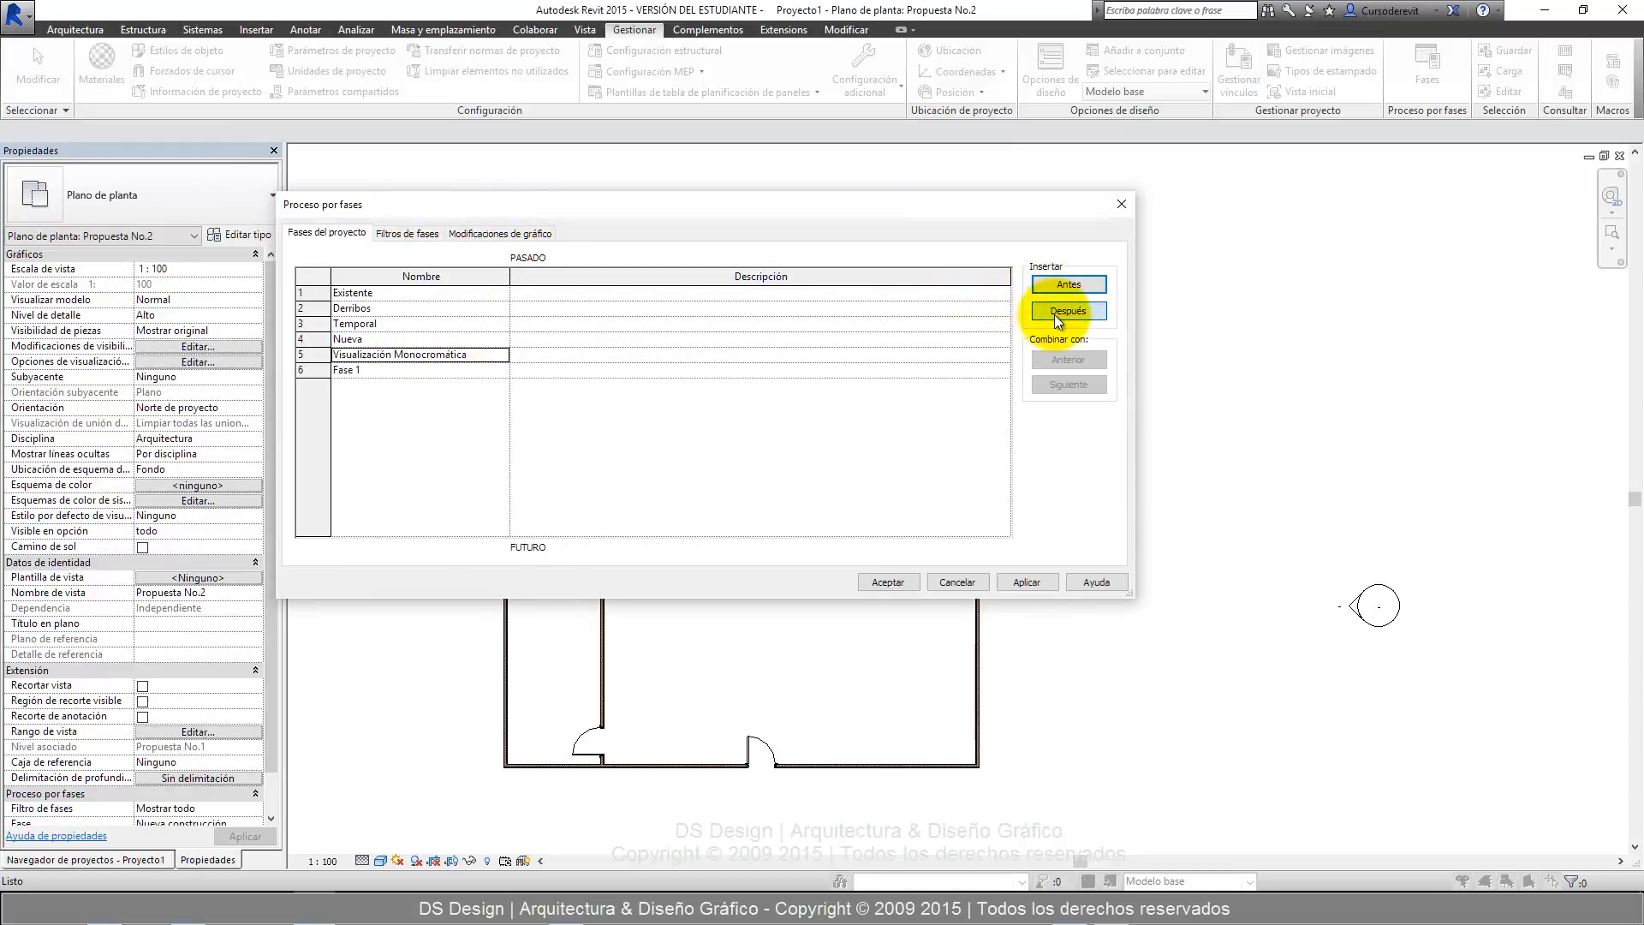
left_click(495, 356)
key("ctrl+c")
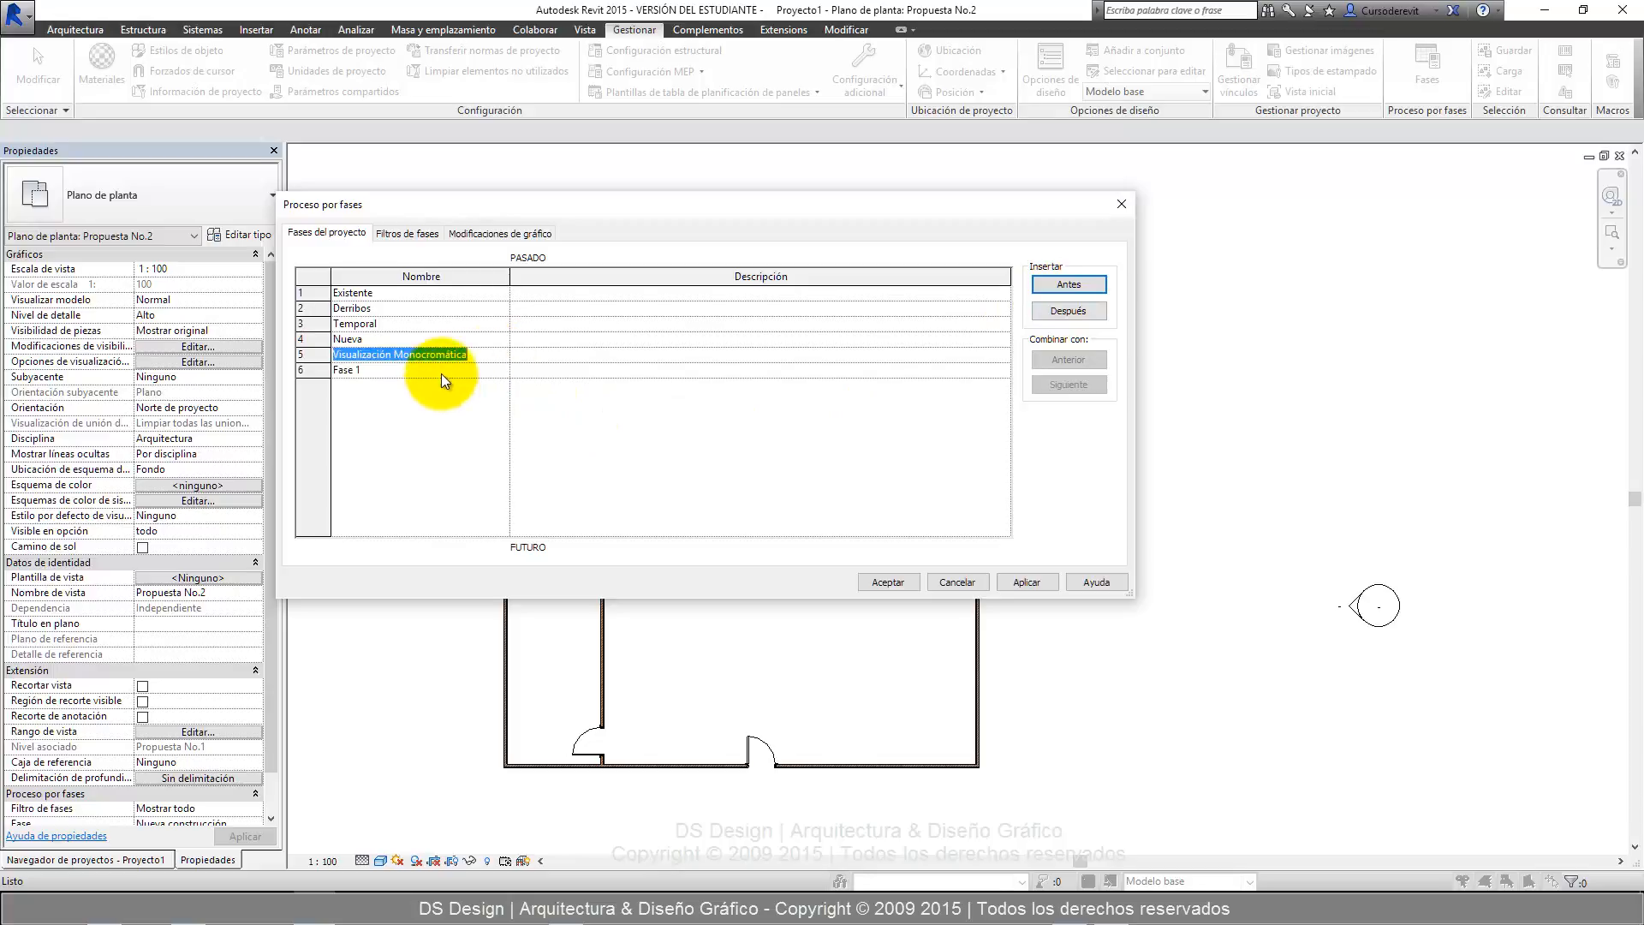
left_click(437, 370)
key("ctrl+v")
left_click_drag(486, 370, 397, 377)
type("Escala ")
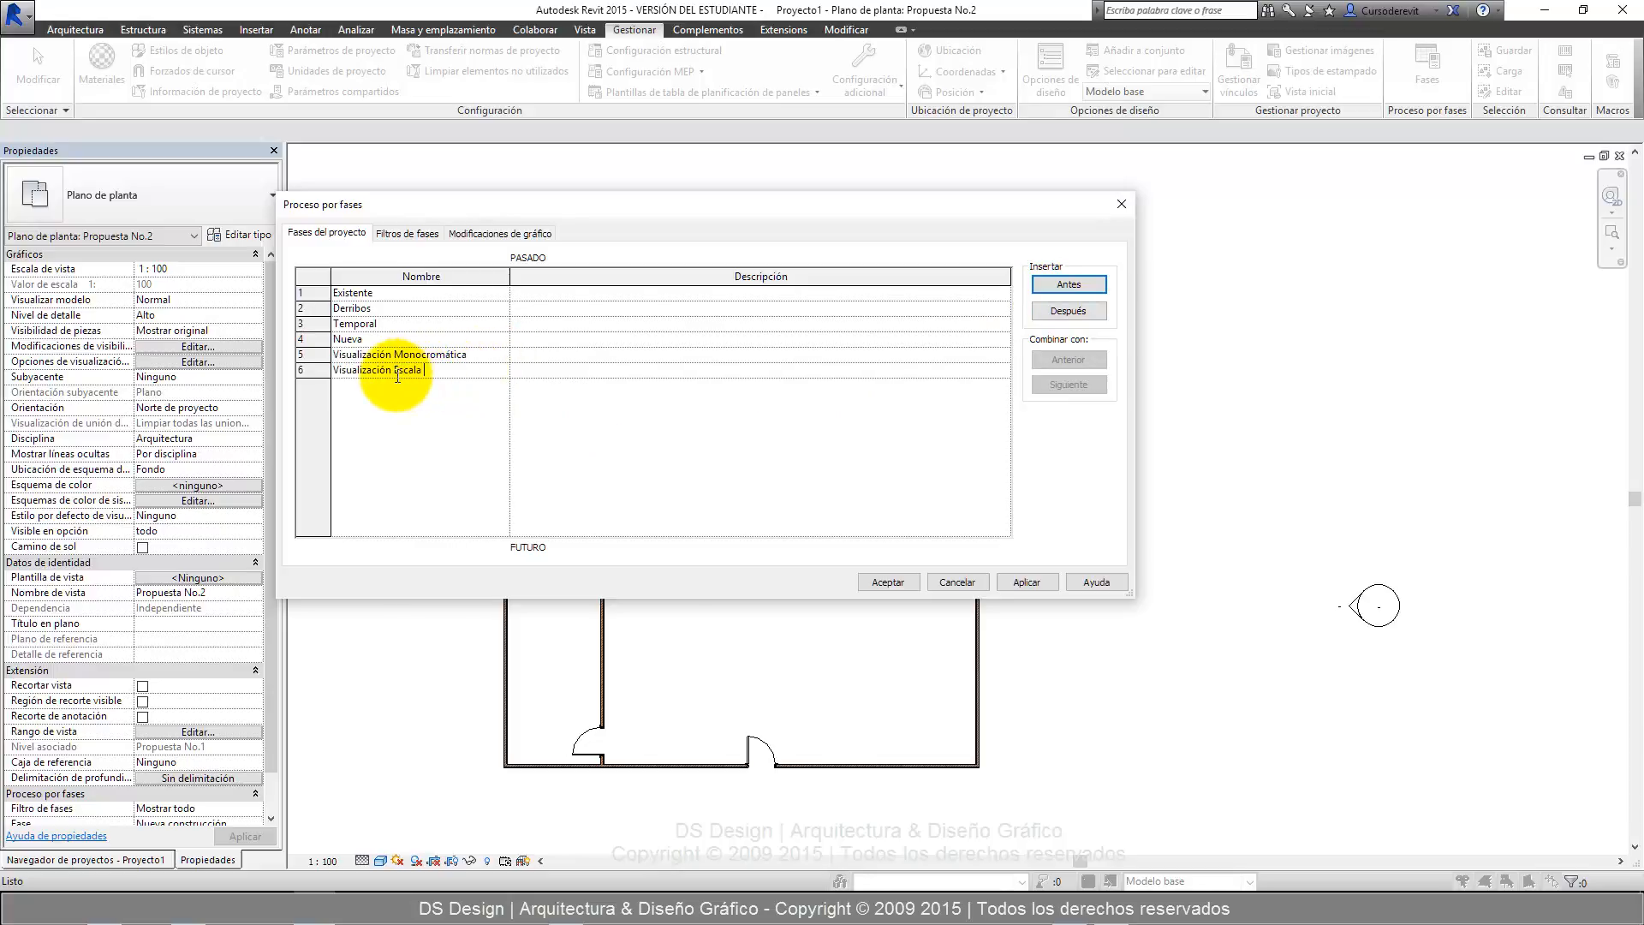
type("de grises")
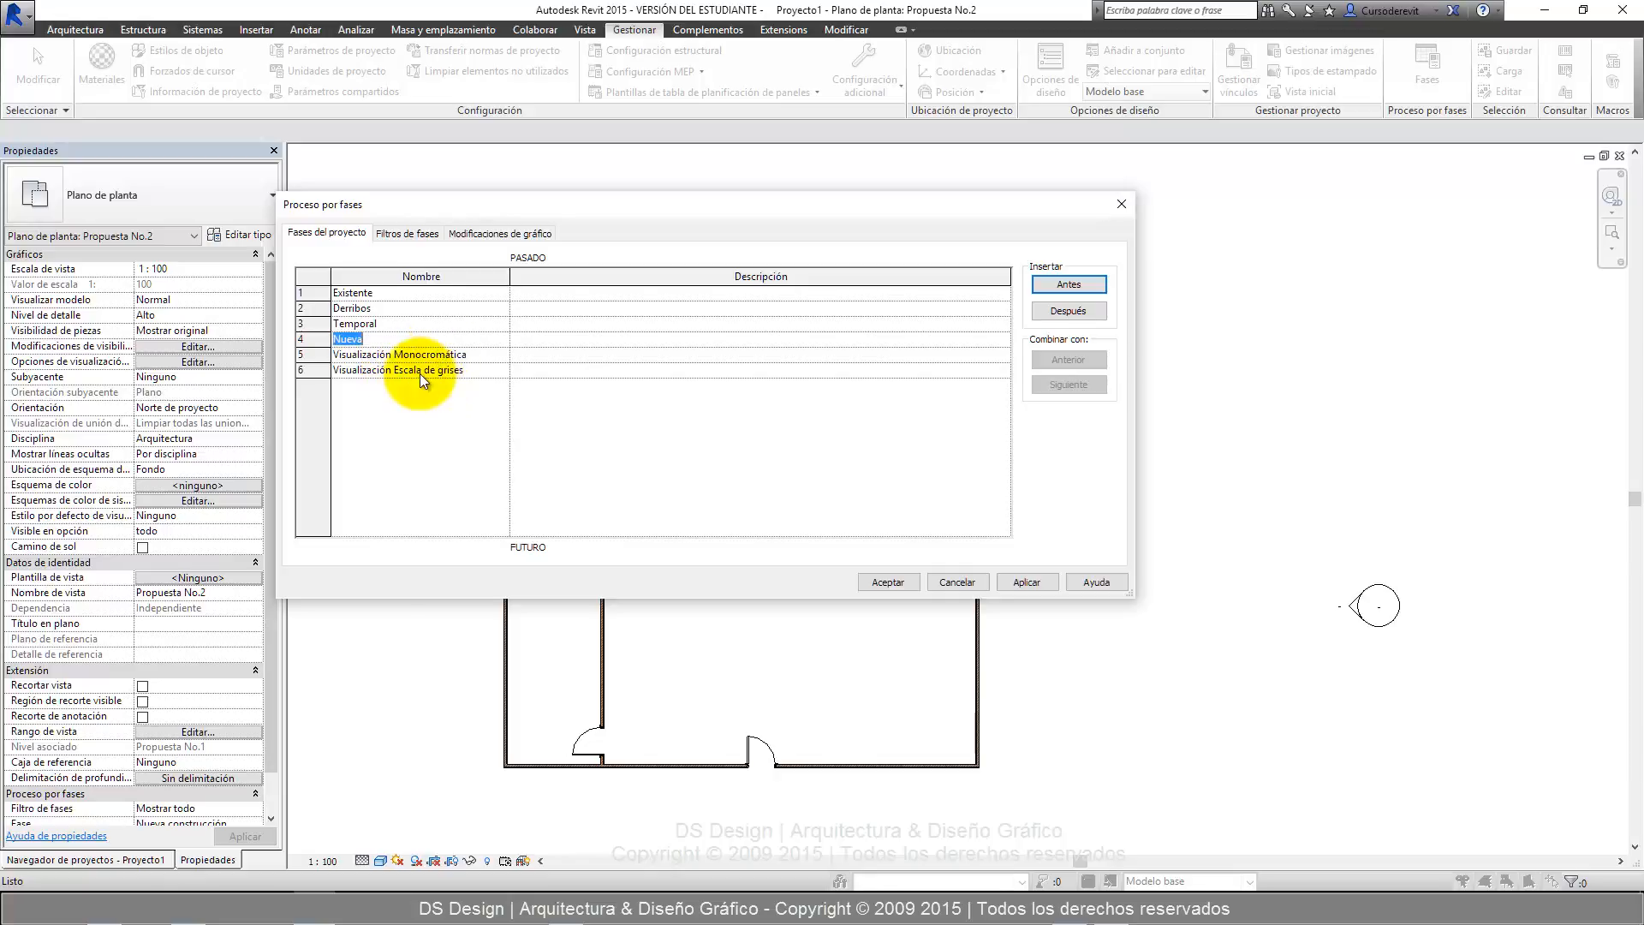
Review the order of the project phases from Derribos through Visualización Escala de grises.
left_click(418, 357)
left_click(417, 356)
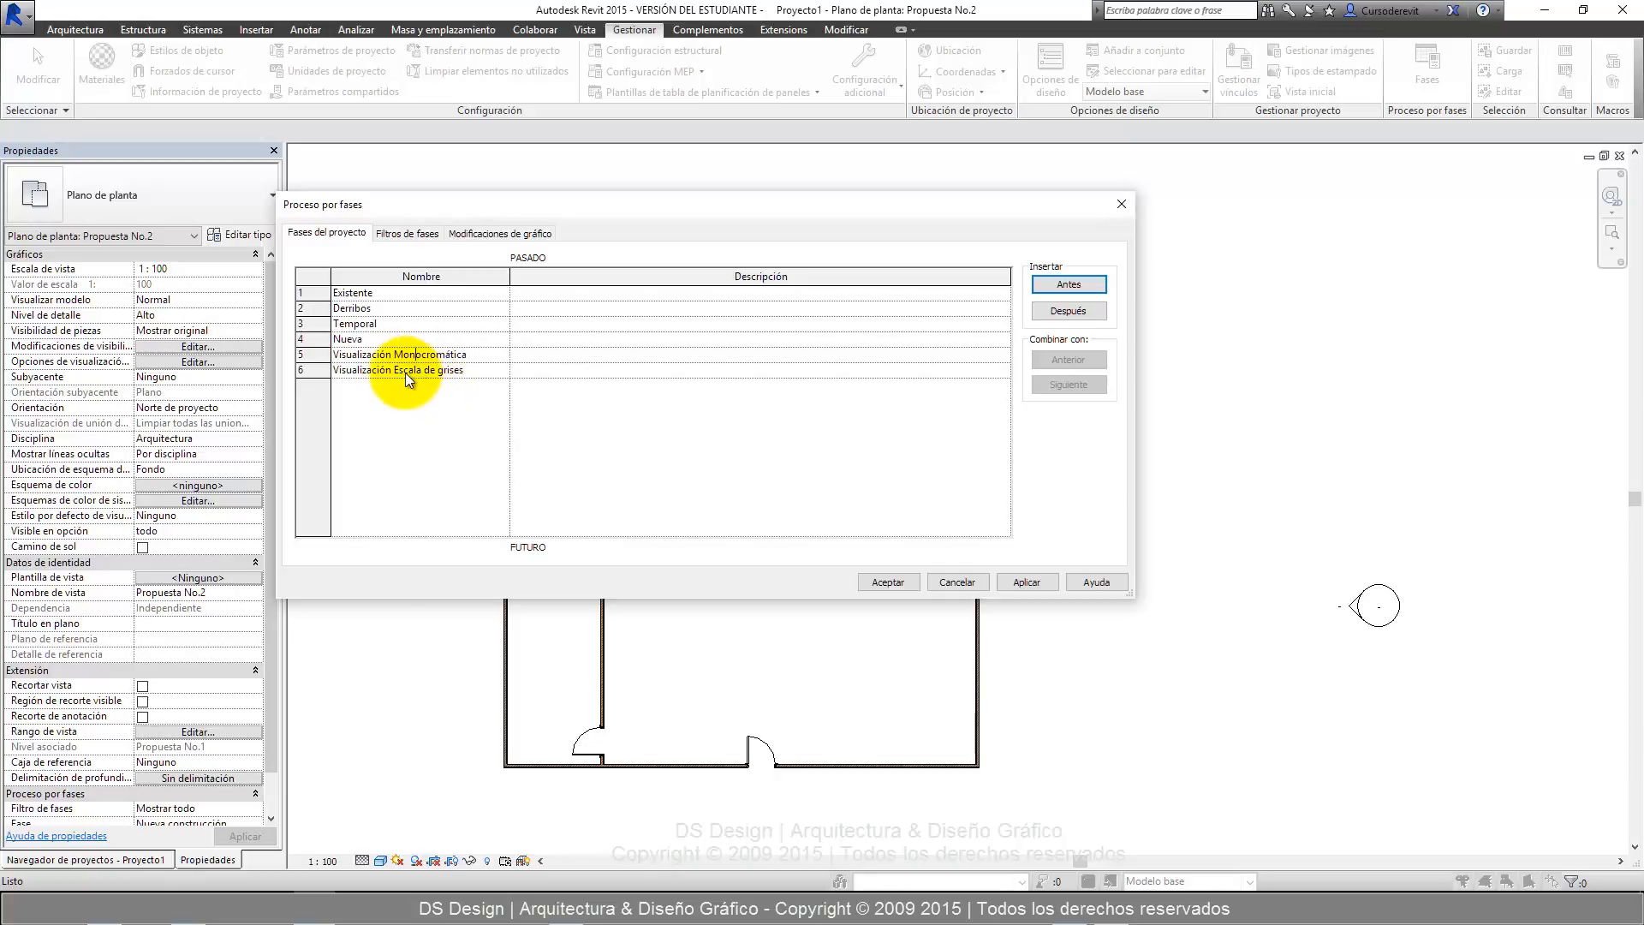
double_click(388, 307)
left_click(378, 338)
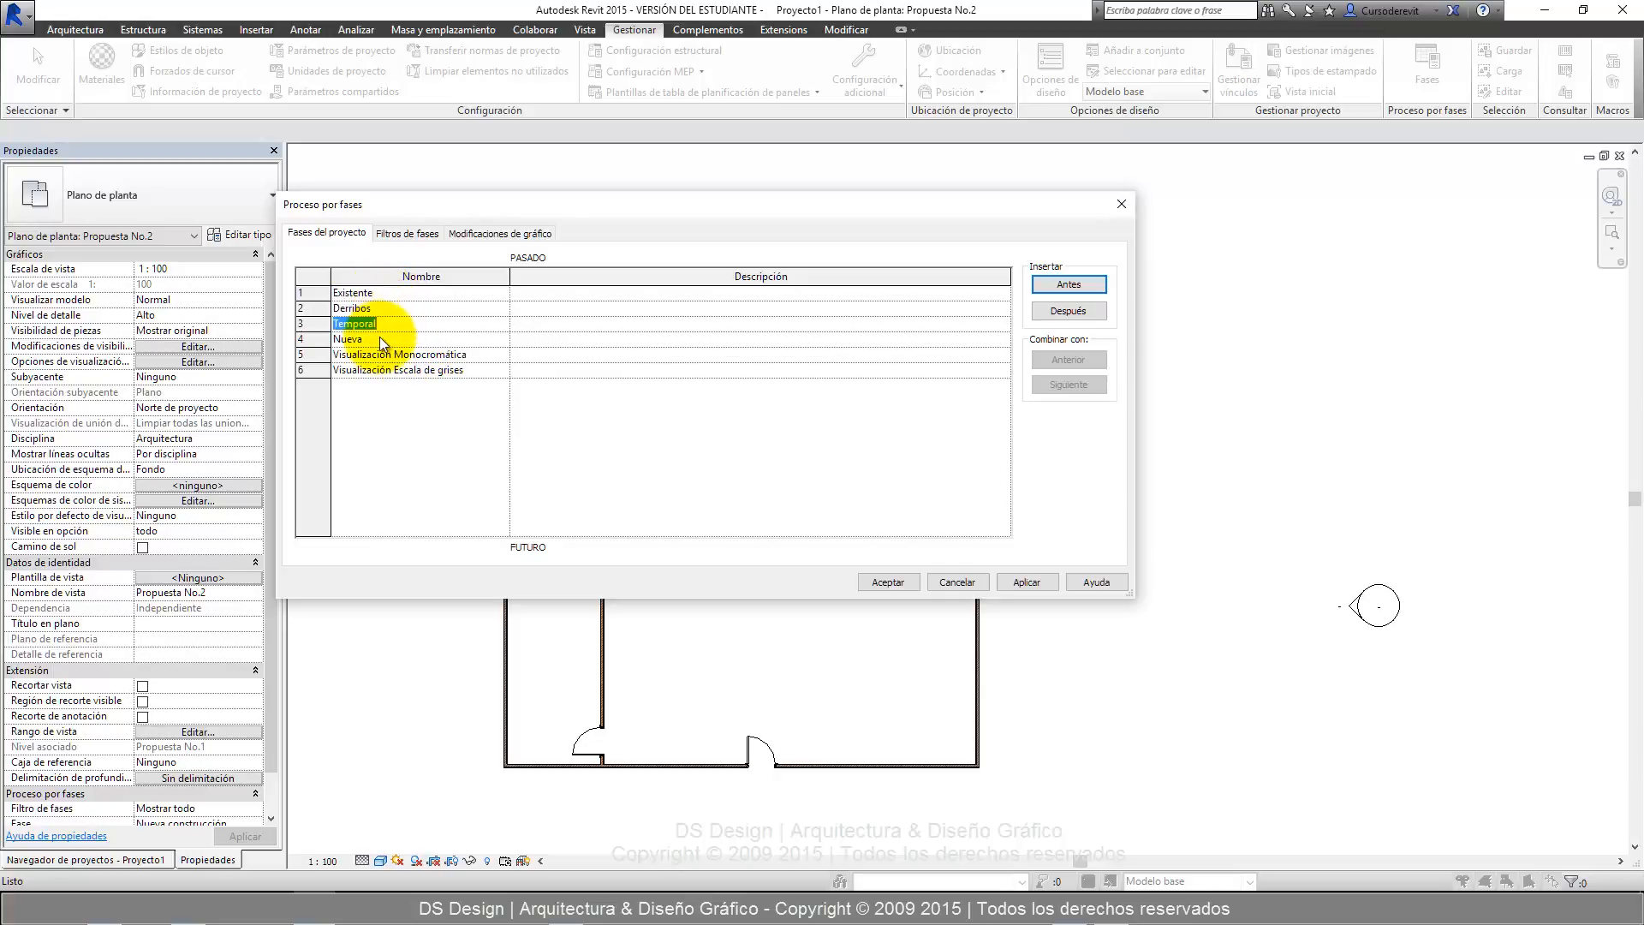
left_click_drag(450, 209, 846, 327)
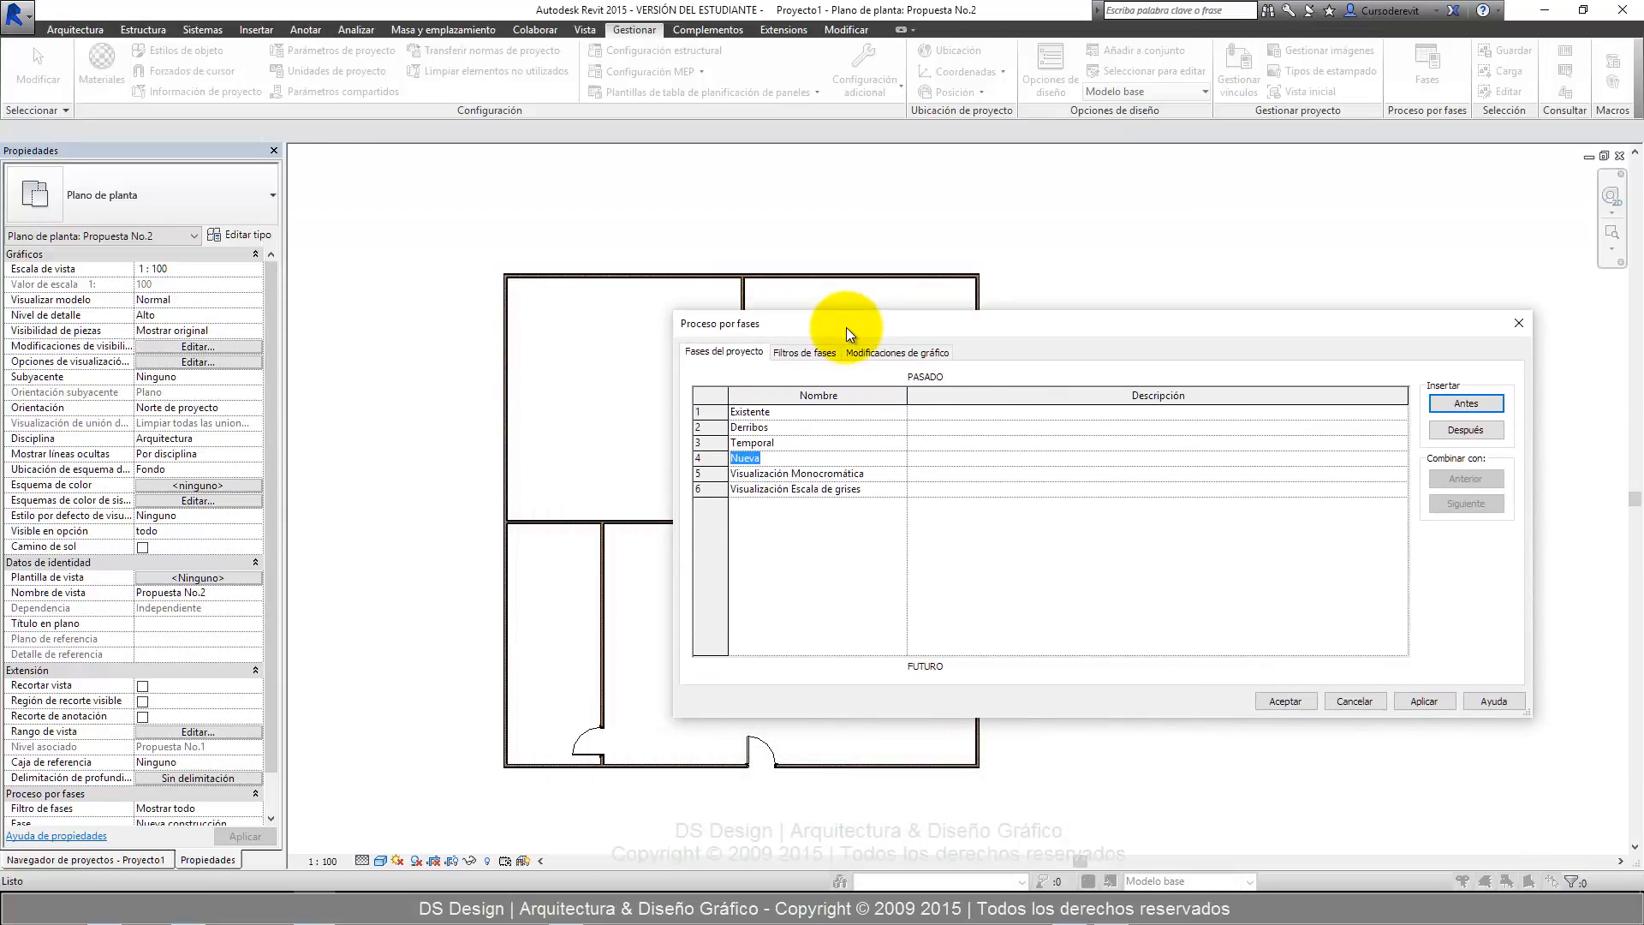
left_click_drag(846, 327, 767, 244)
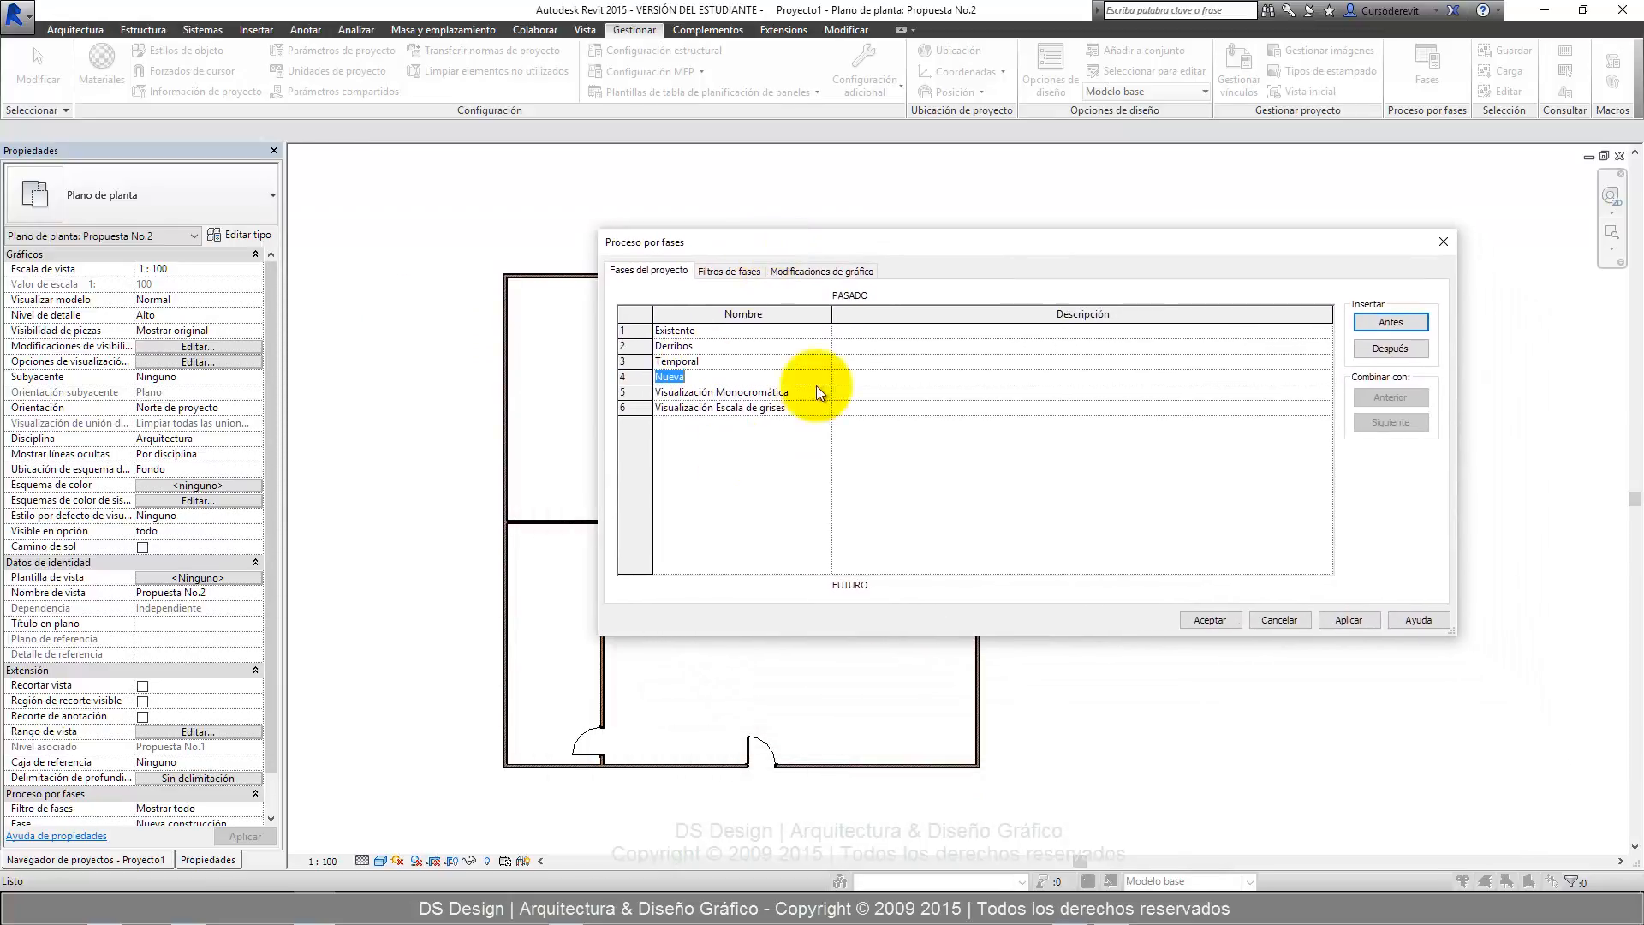
left_click(632, 346)
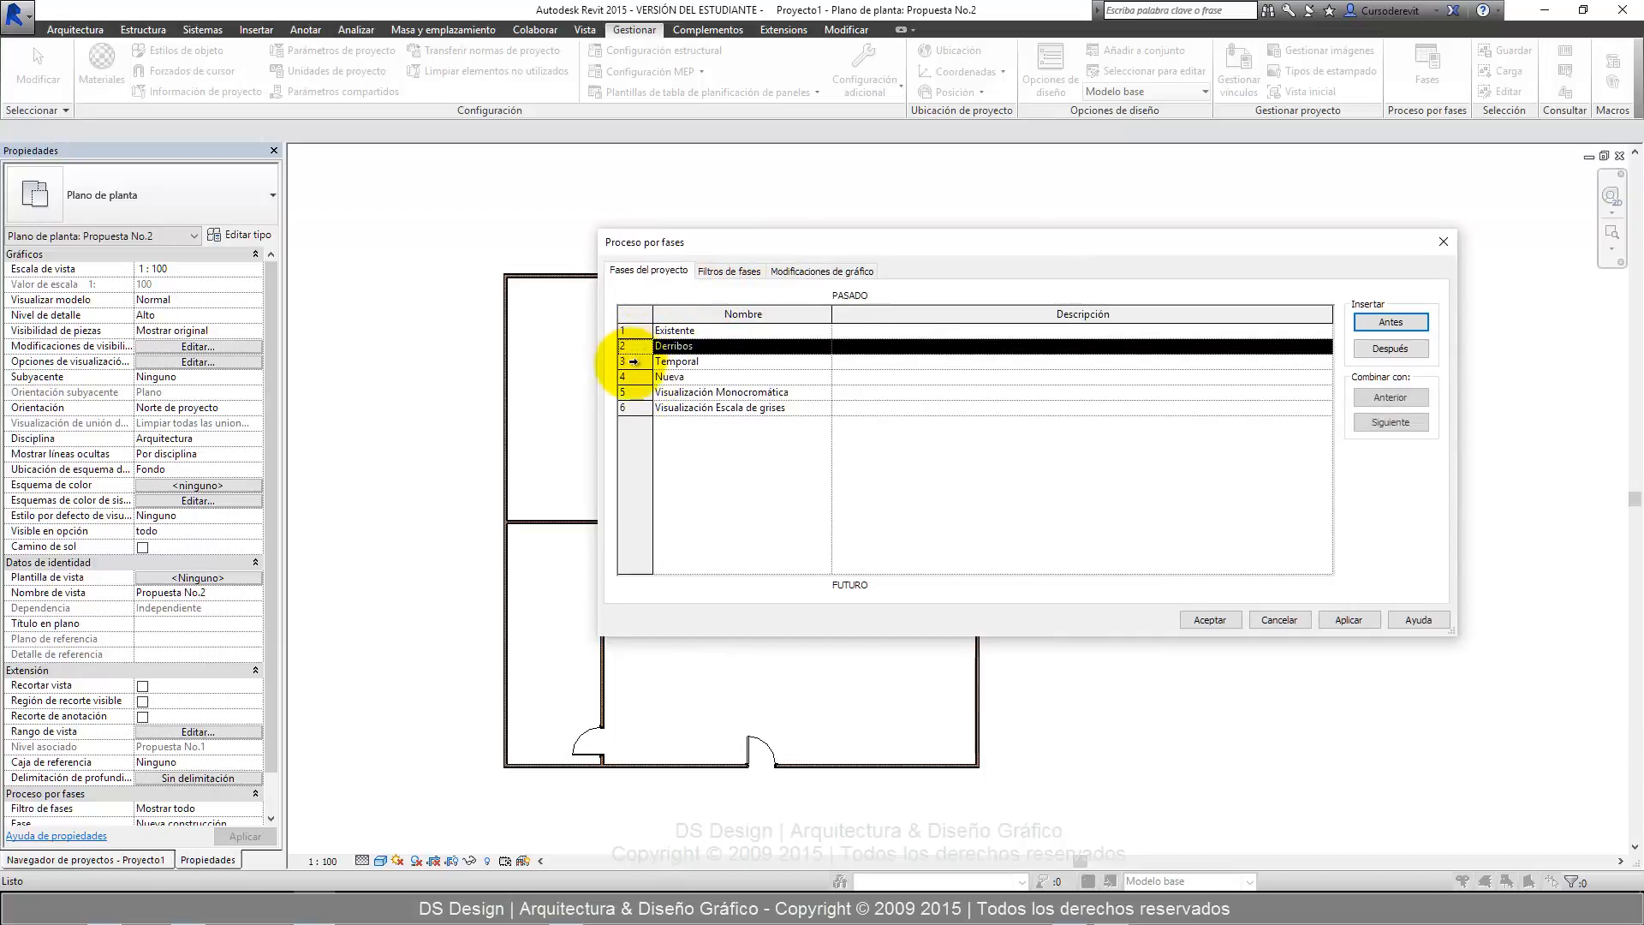
left_click(633, 362)
left_click(634, 392)
left_click(635, 377)
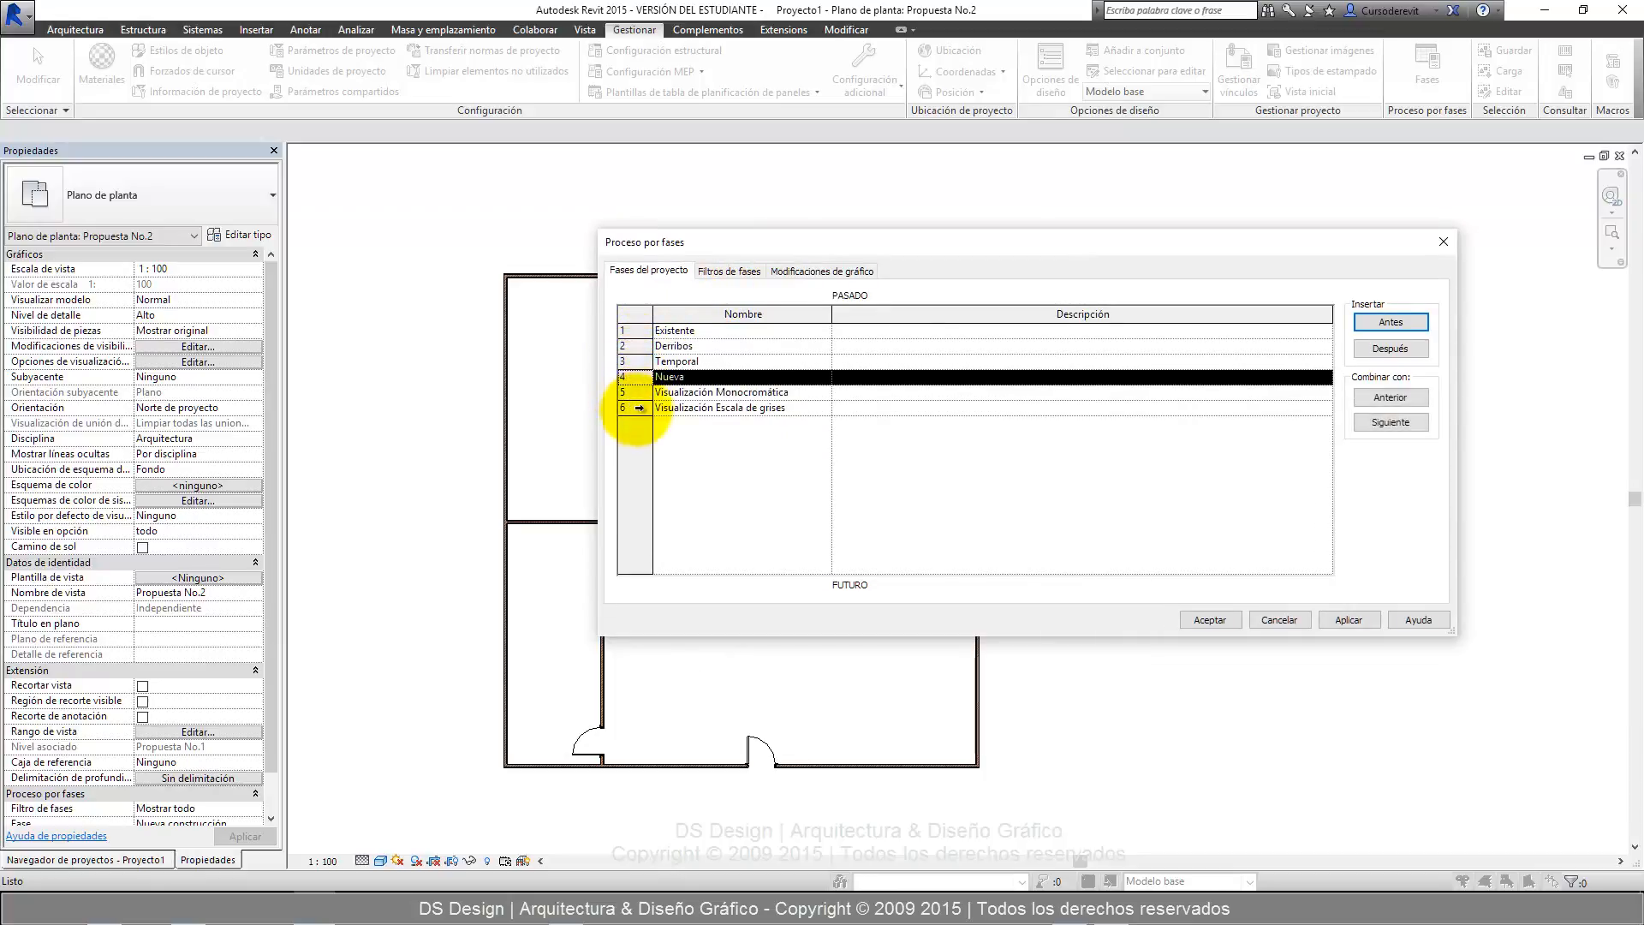
left_click(635, 392)
left_click(634, 407)
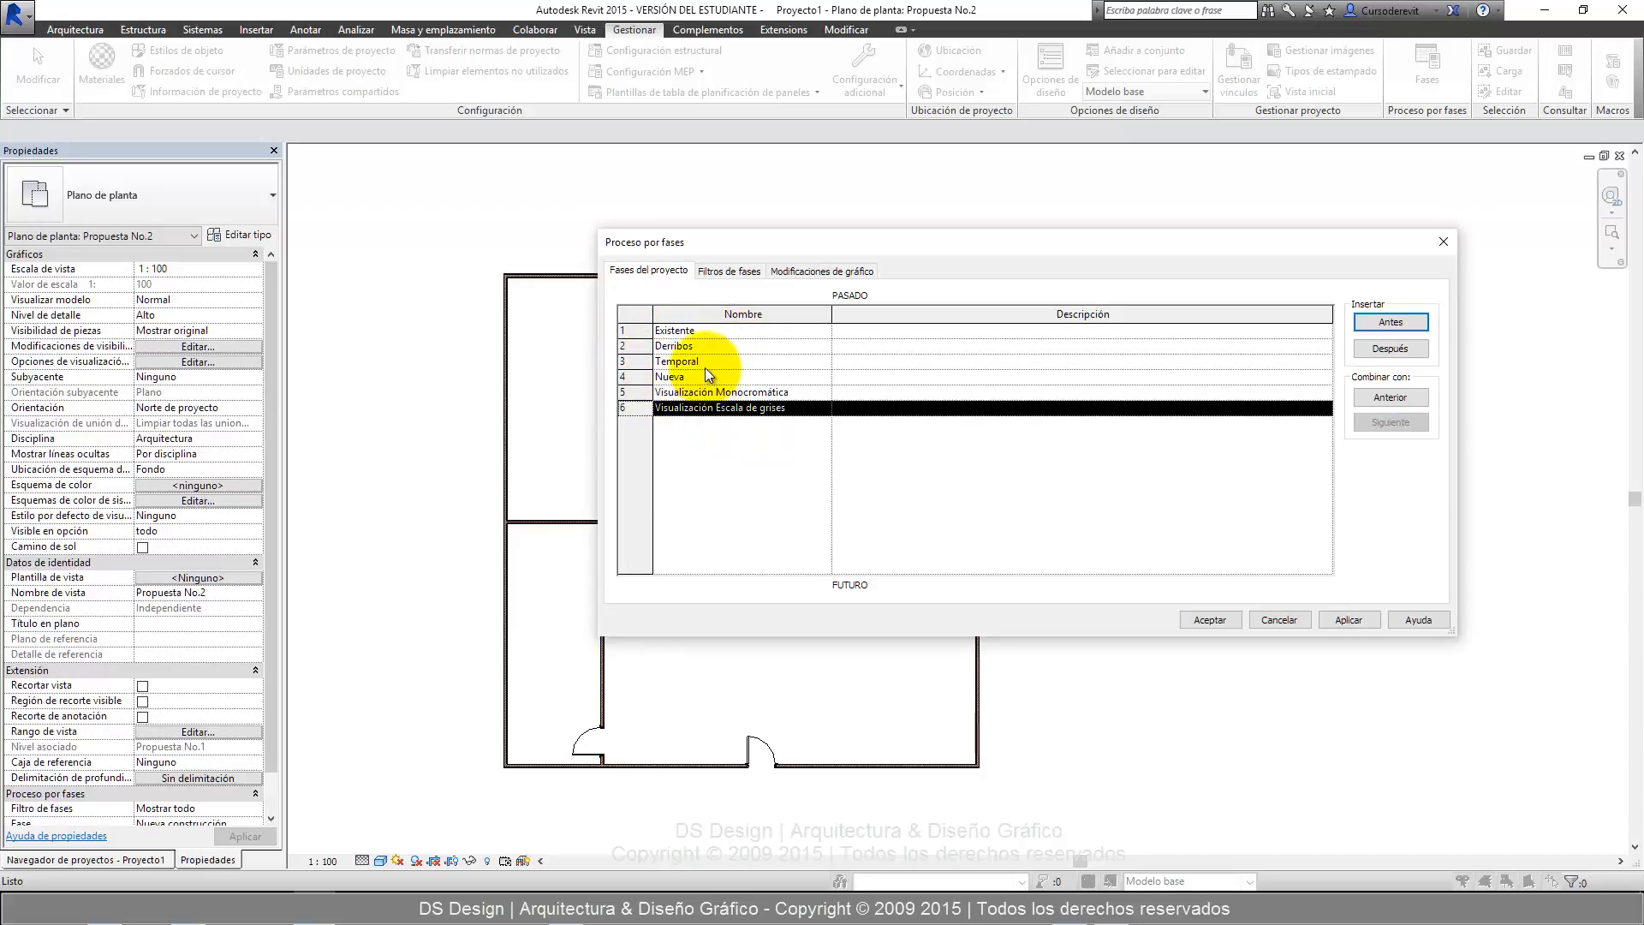
Enter "Proyecto previamente existente" as the description of the Existente phase.
left_click(994, 344)
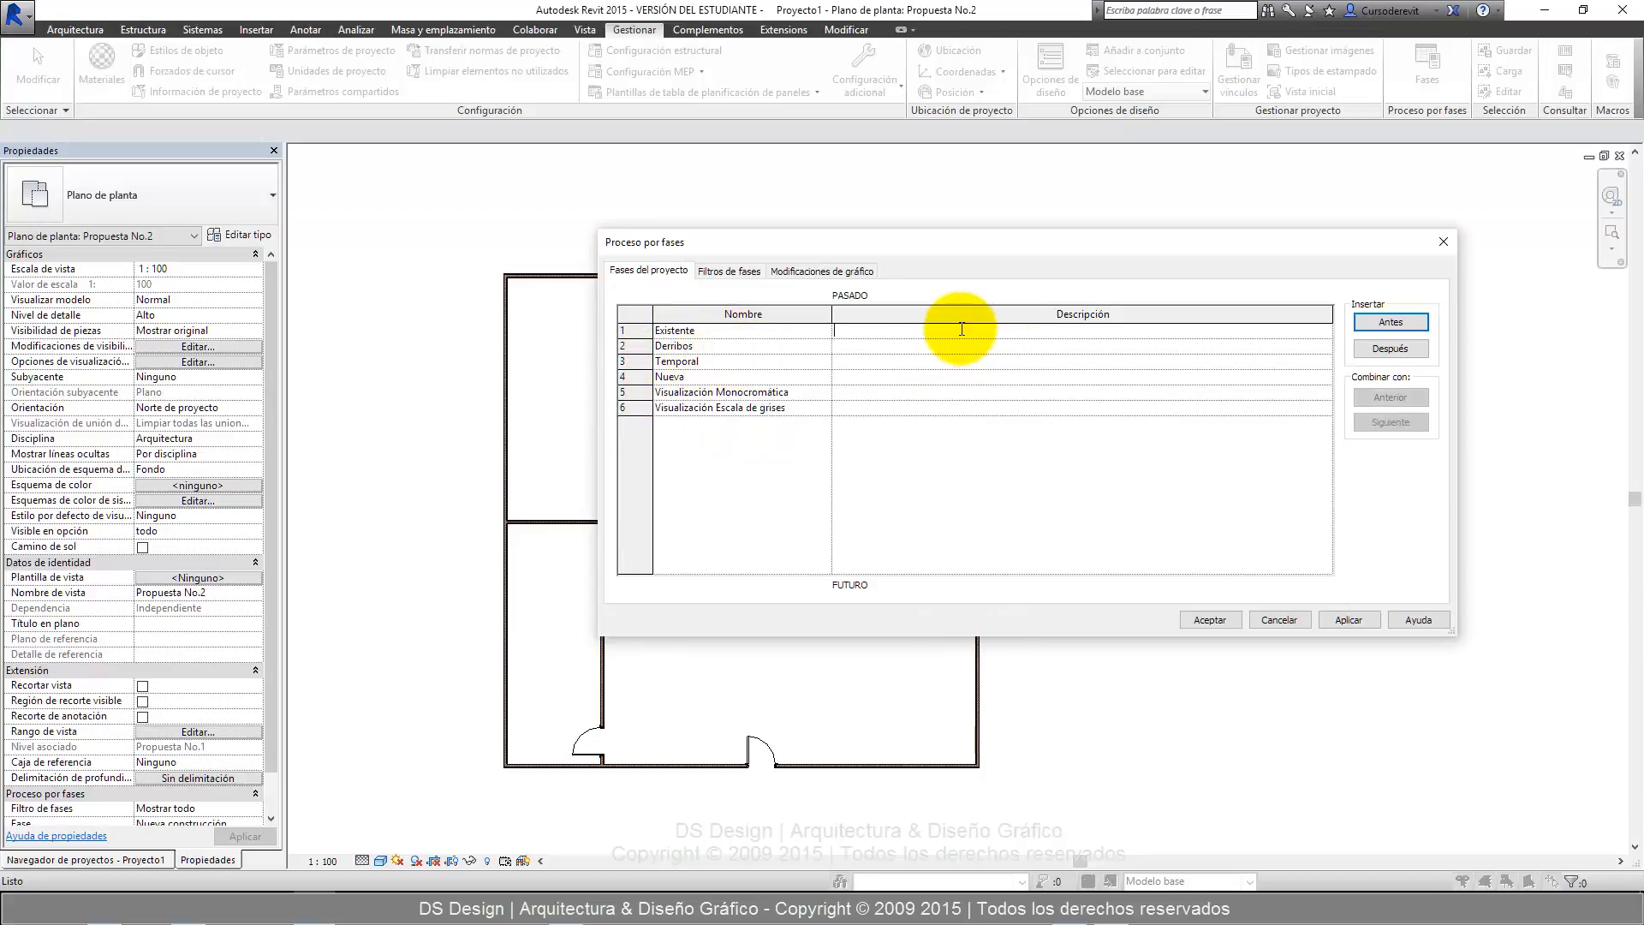
left_click(961, 330)
type("Proyecto previamente existente")
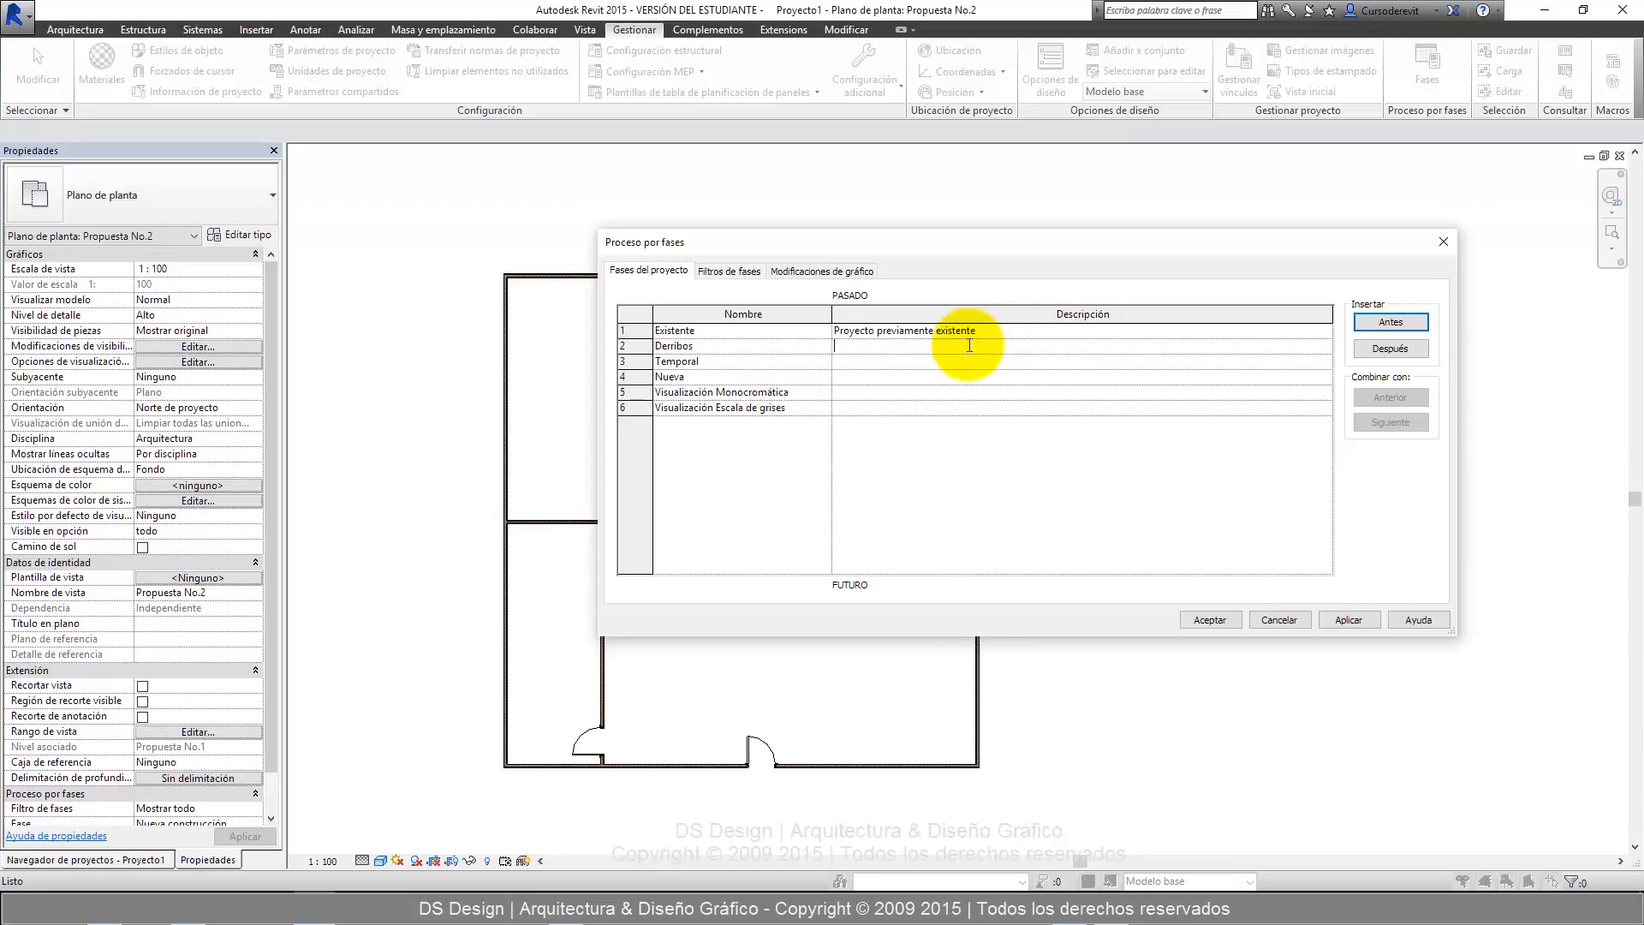
type("Derribo de muro,")
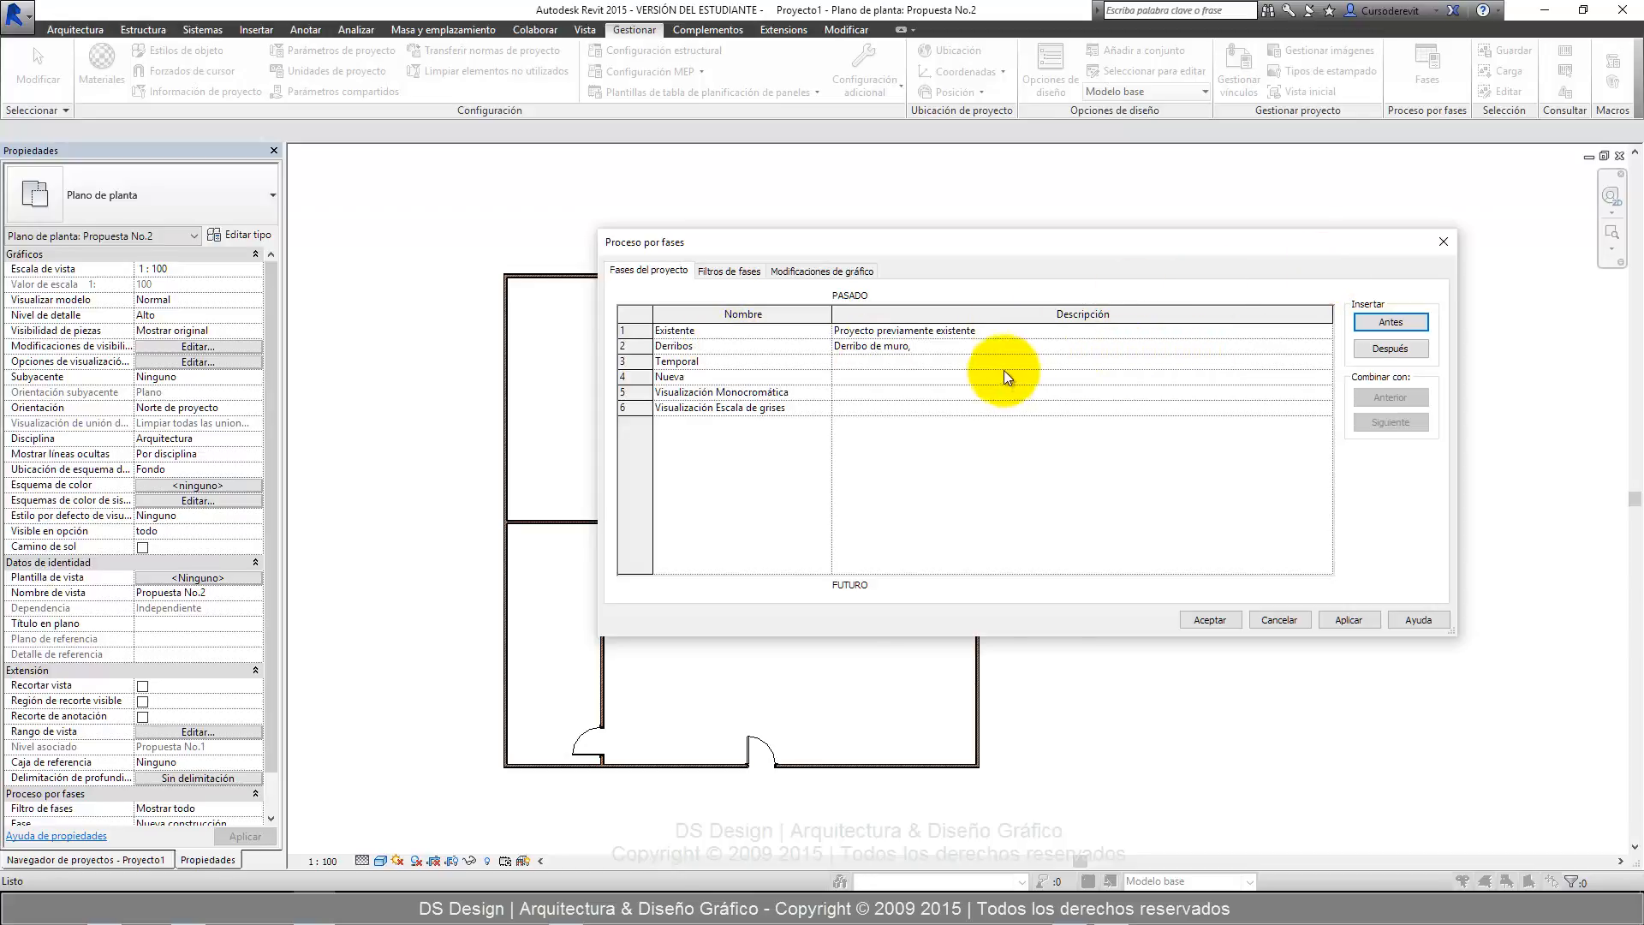
Enter "Derribo de muros" as the description of the Derribos phase.
left_click(929, 343)
left_click(928, 345)
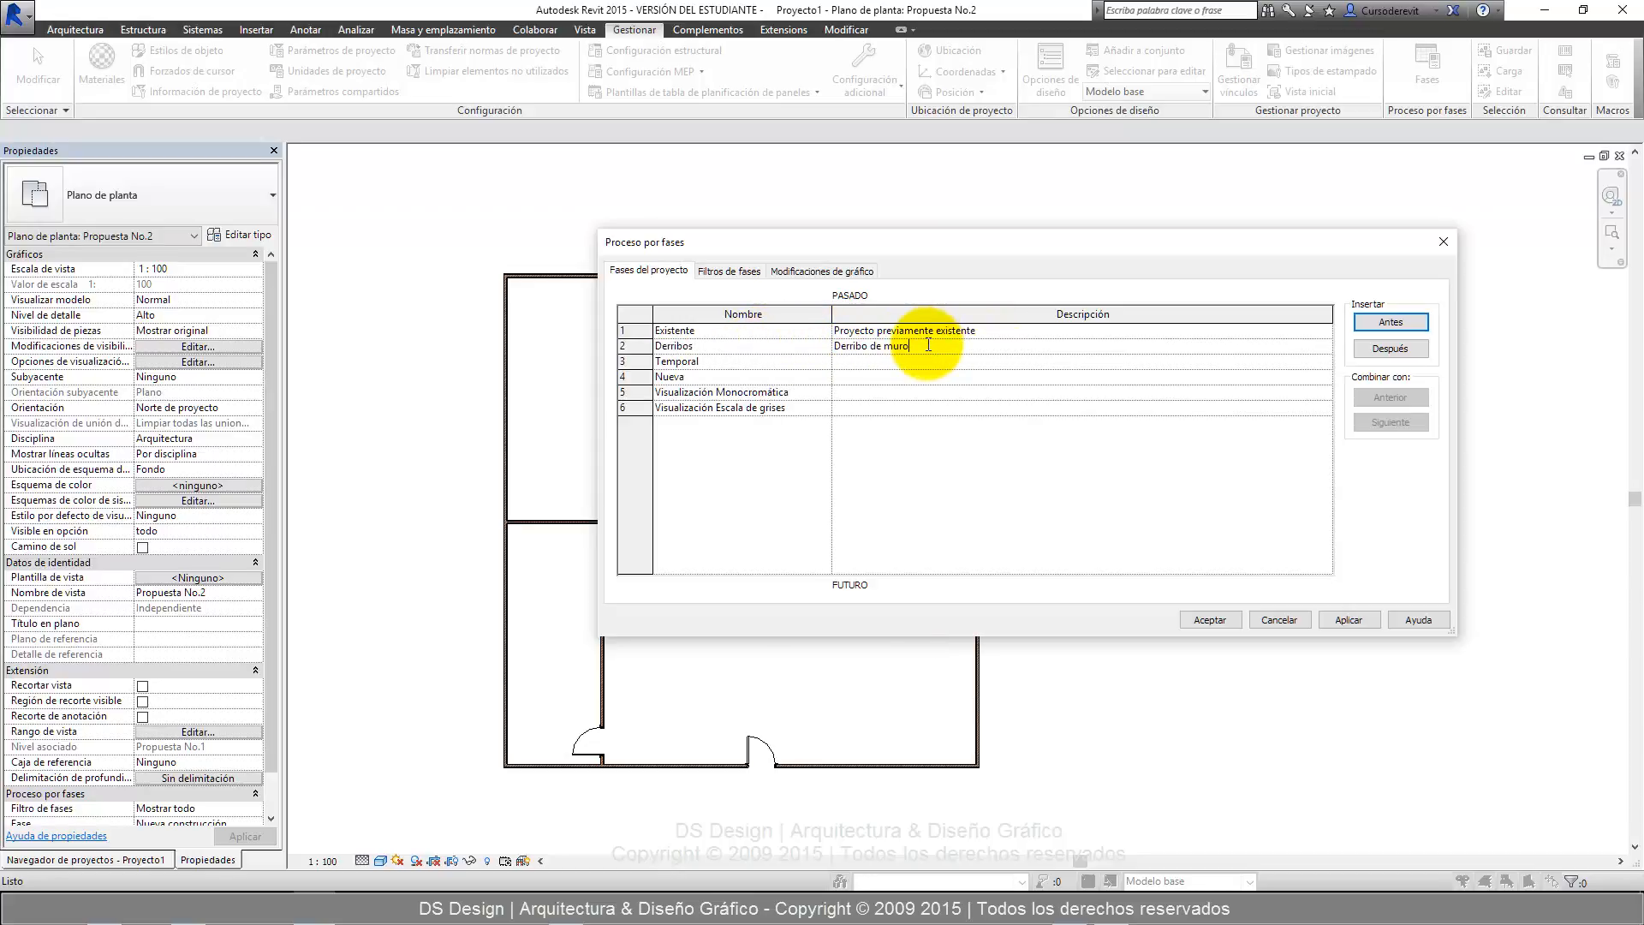
type("s")
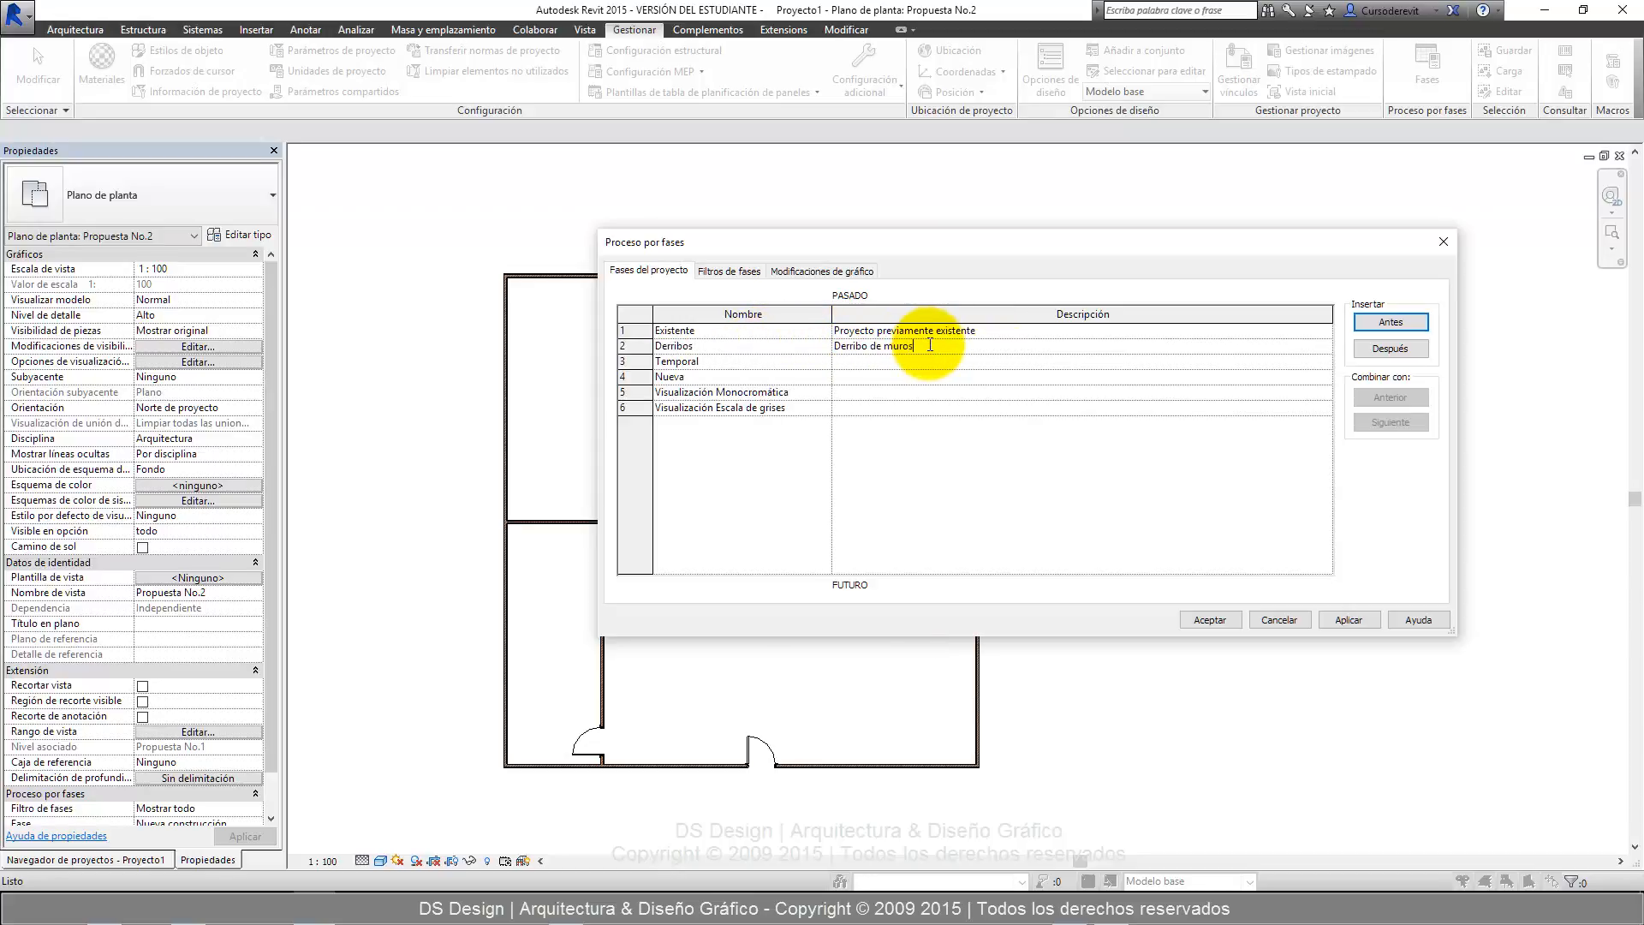
Enter "Colocación de andamios y cimbra" as the description of the Temporal phase.
left_click(872, 360)
type("Colocación de andamios y cimbra")
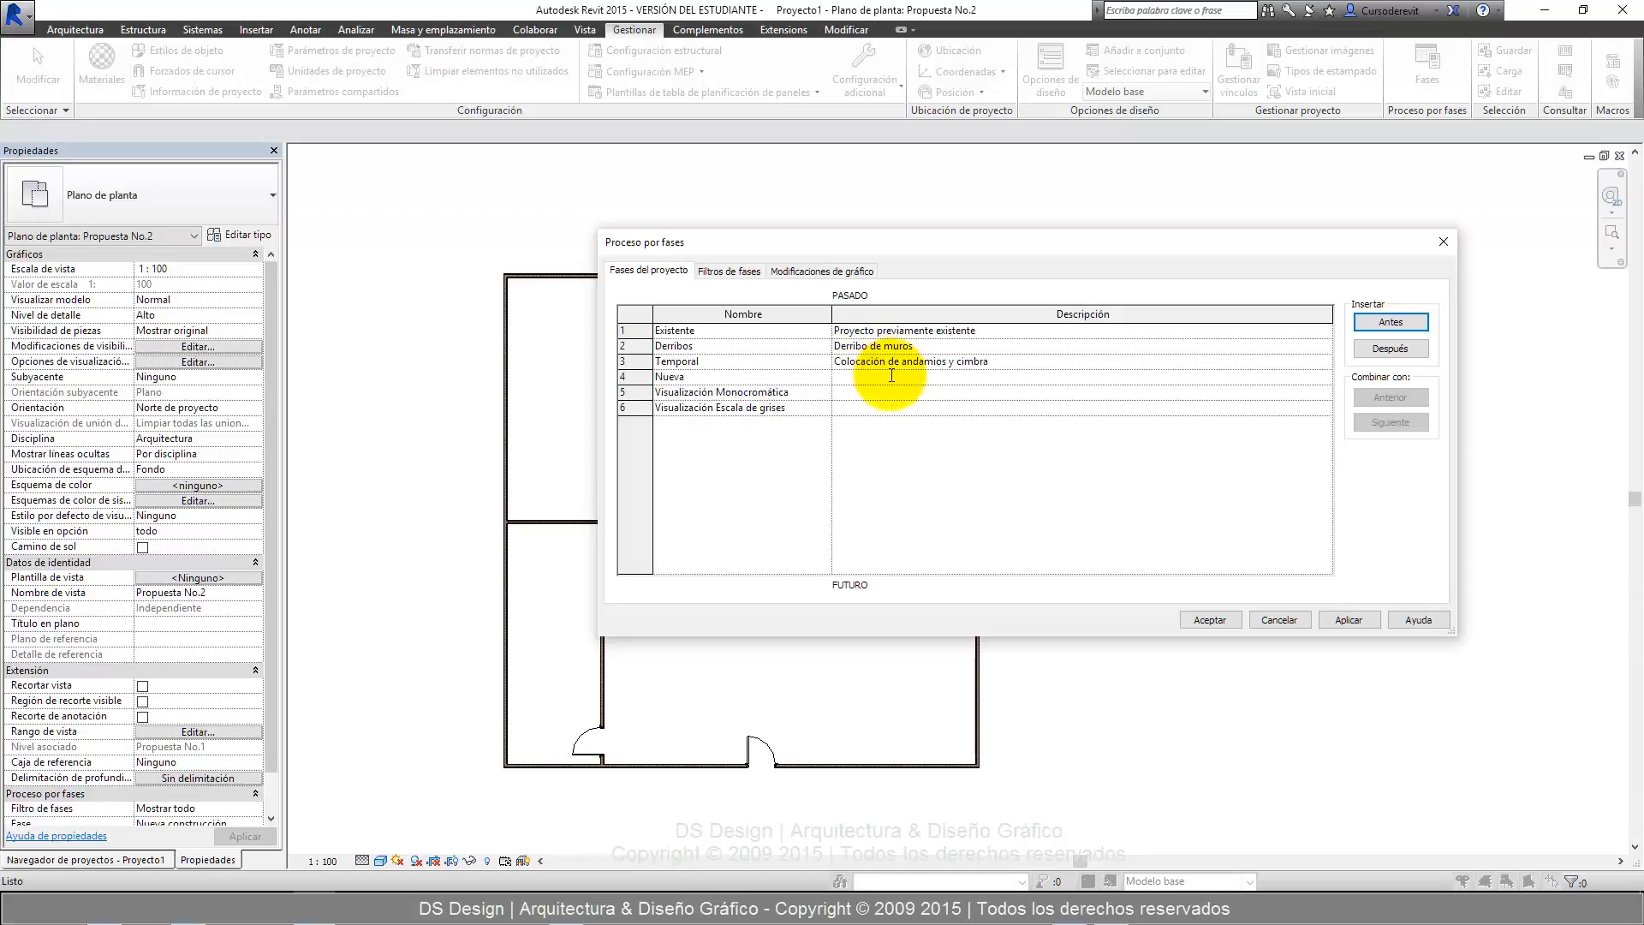
Enter "Elementos nuevos en construcción" as the description of the Nueva phase.
left_click(892, 375)
type("Elementos nuevos en construccionn")
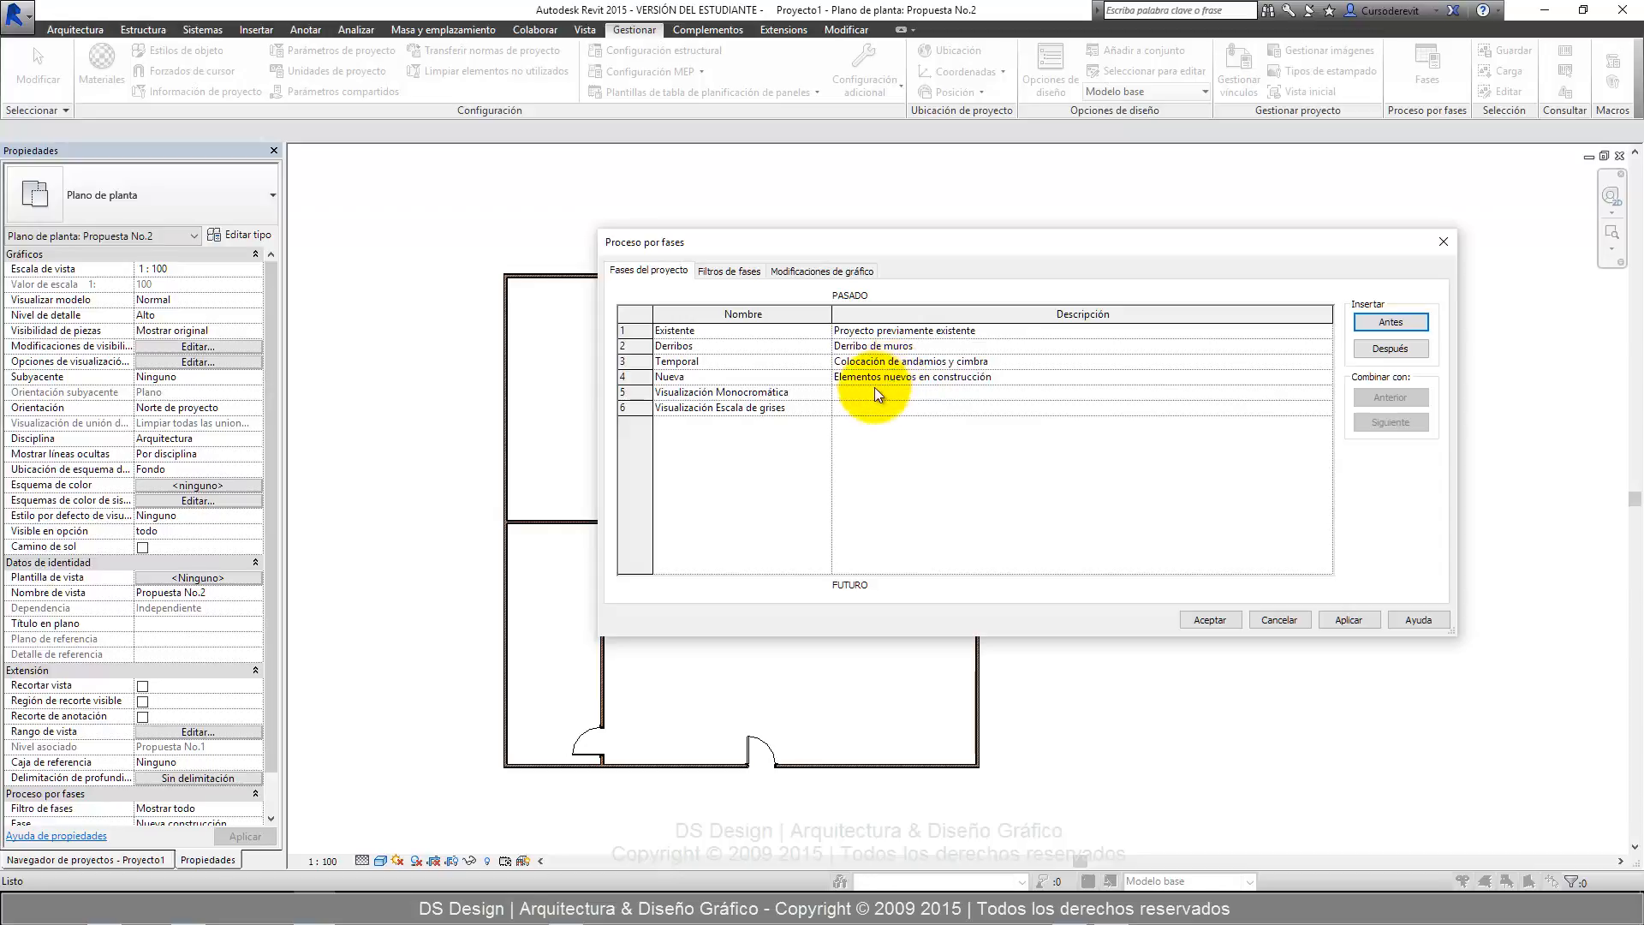
Leave both Visualización phases without a description, apply the phase setup and close the phasing dialog.
left_click(875, 388)
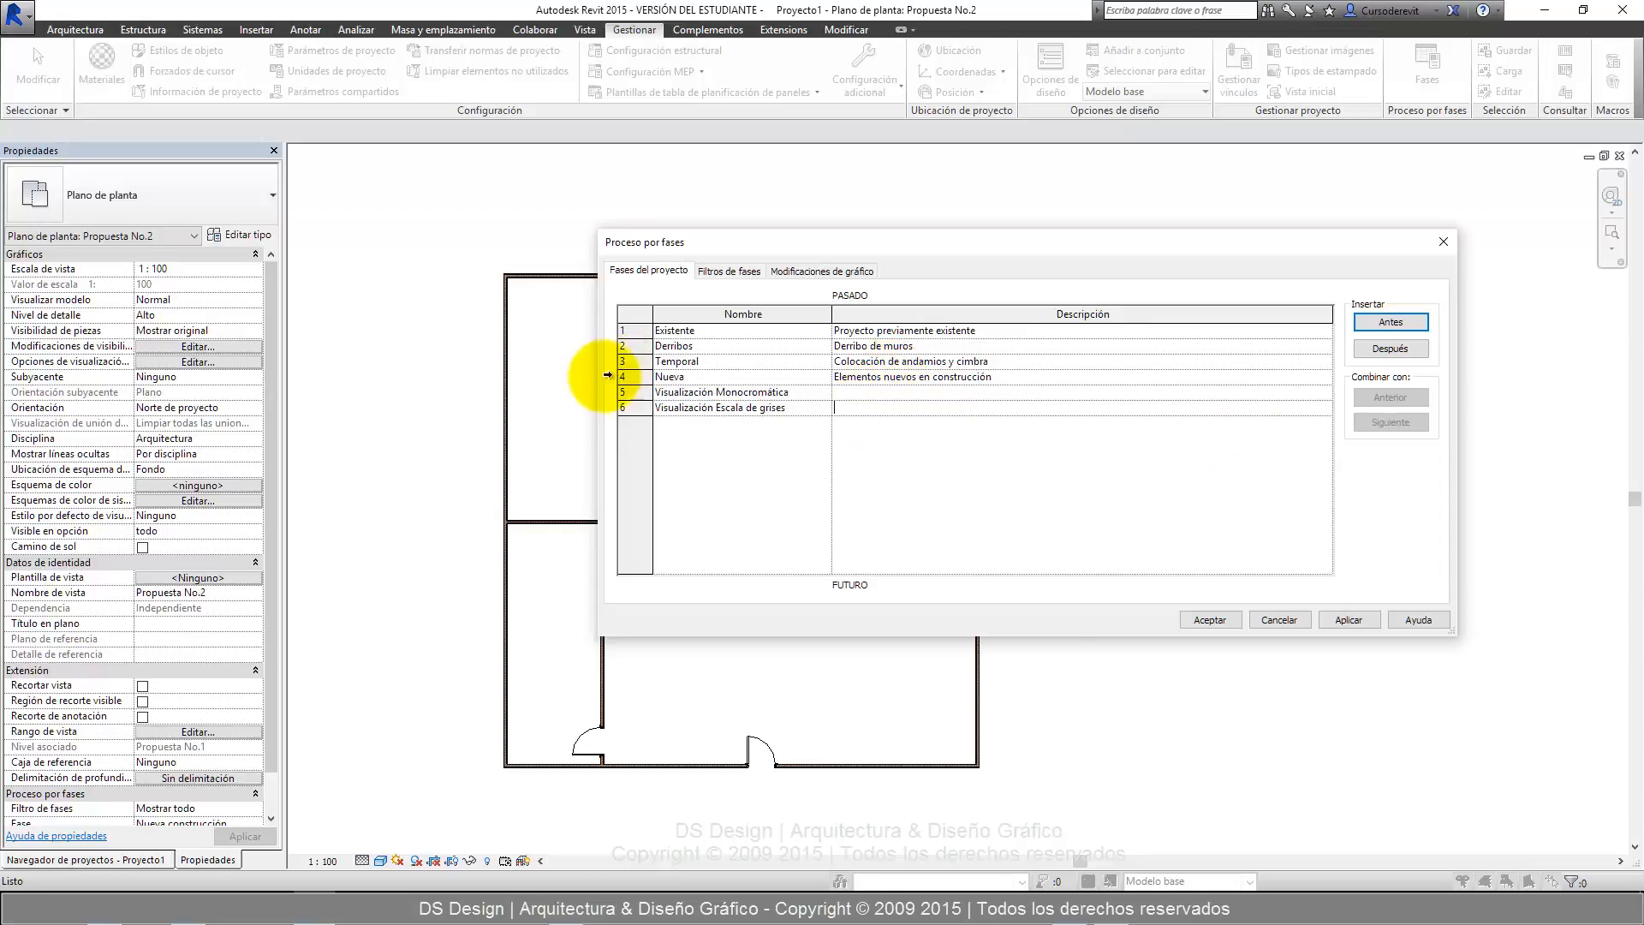
left_click_drag(738, 243, 523, 203)
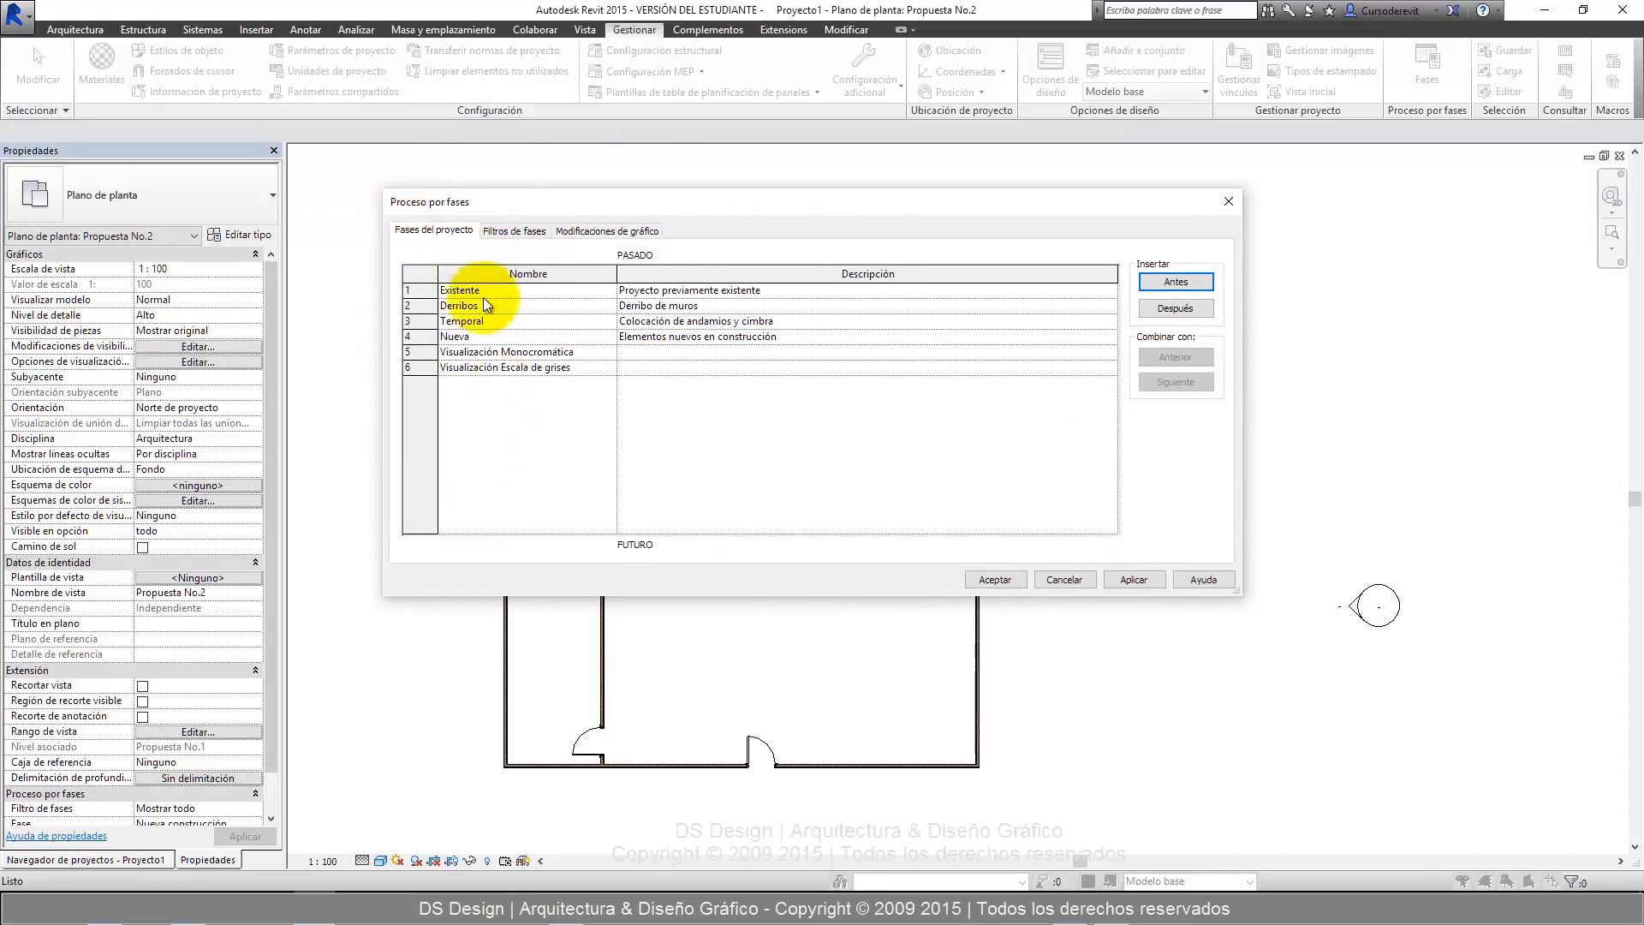
left_click(1119, 579)
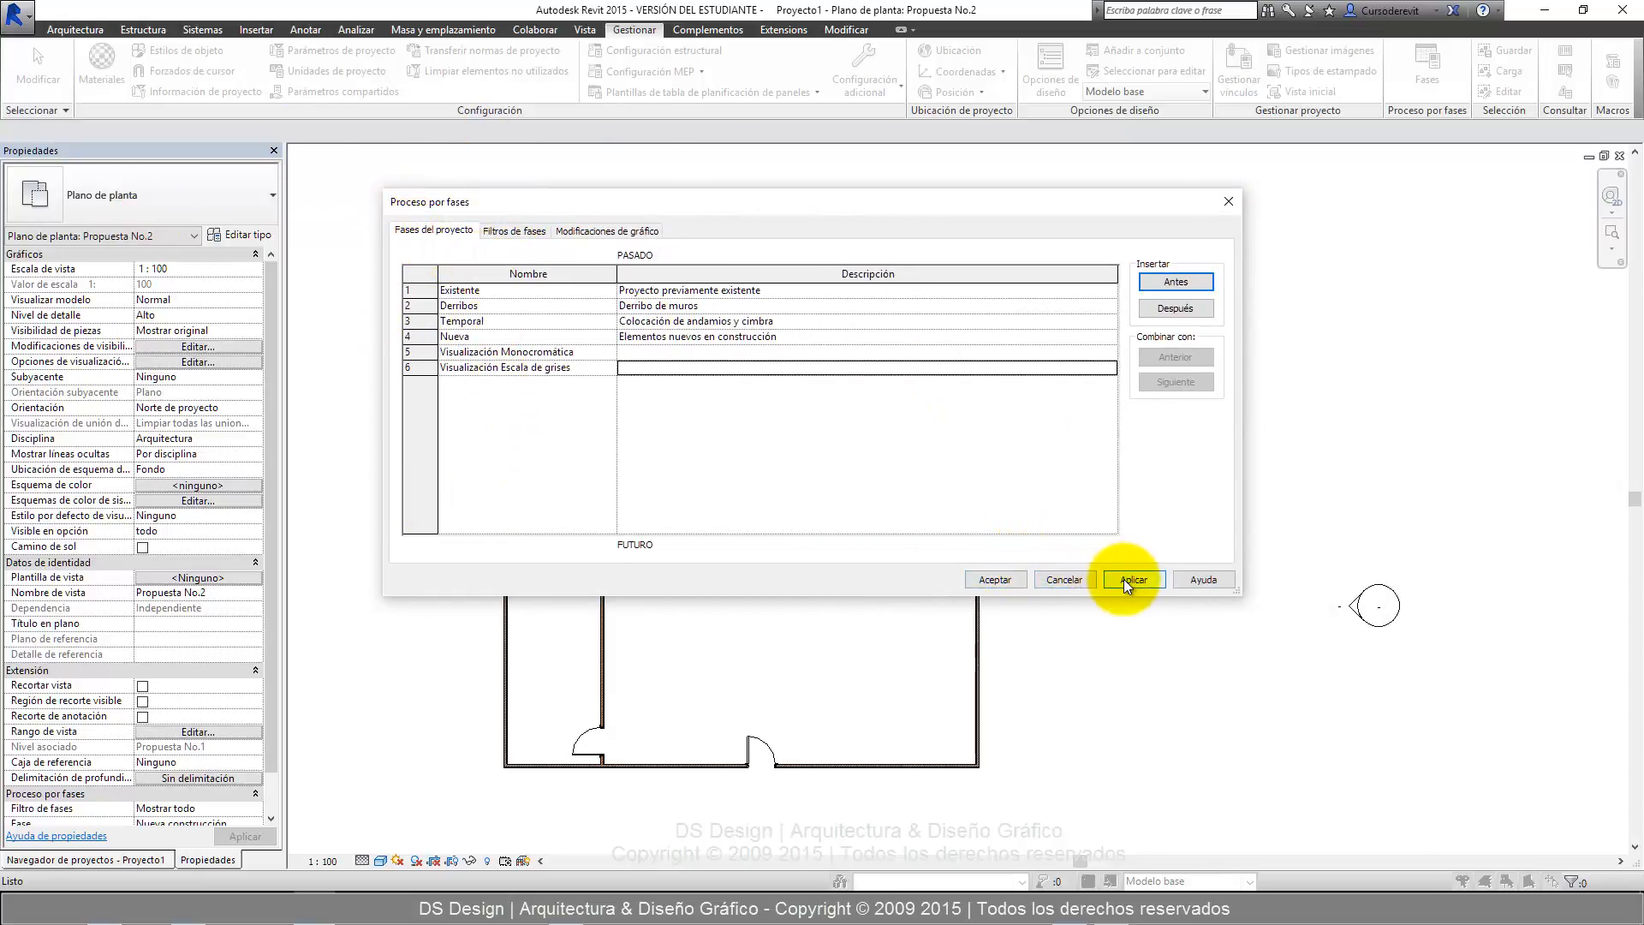
left_click(995, 579)
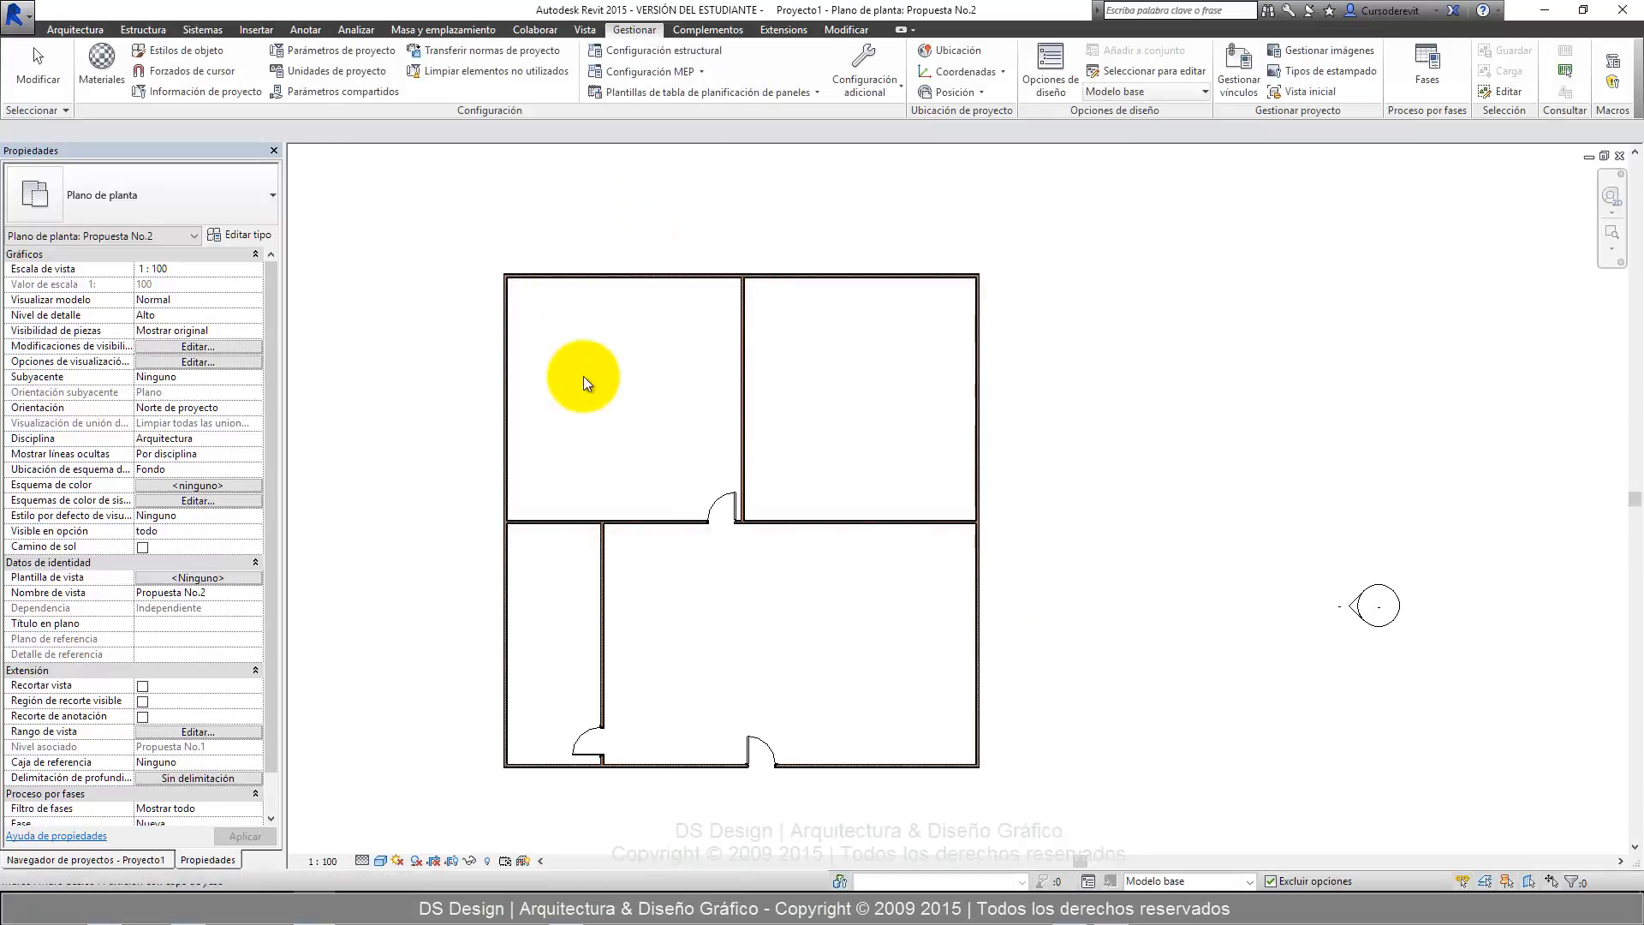
Keep the floor plan's phase filter at Mostrar todo and set the view's phase to Existente.
middle_click_drag(584, 376, 600, 333)
scroll(118, 258, "down", 1)
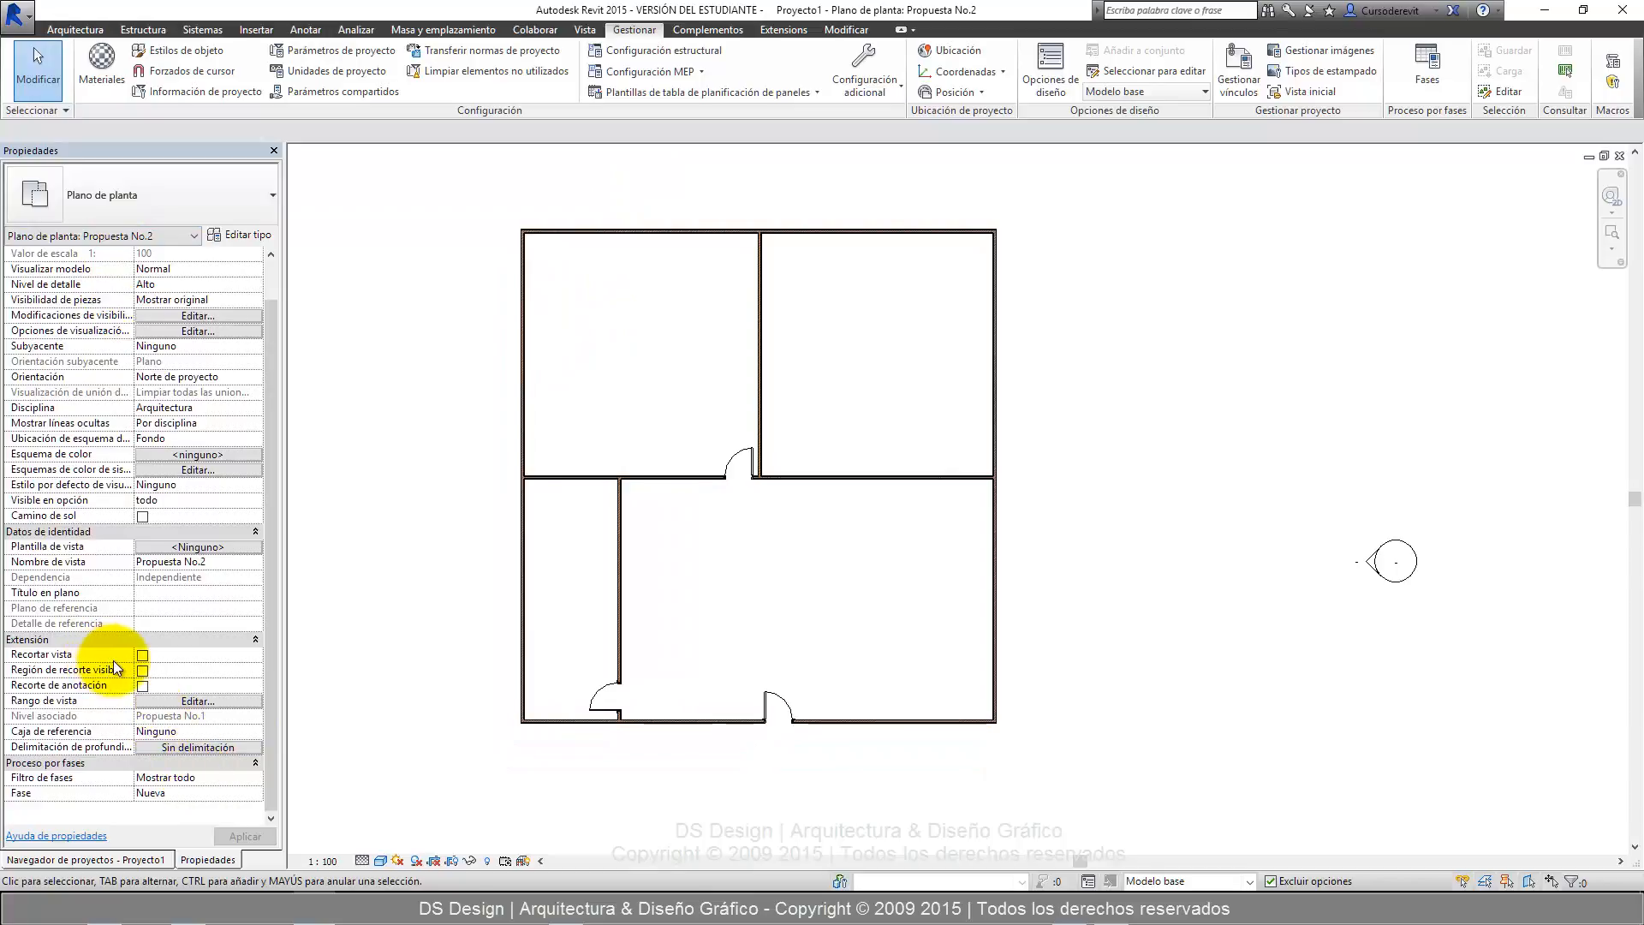
left_click(235, 780)
left_click(256, 778)
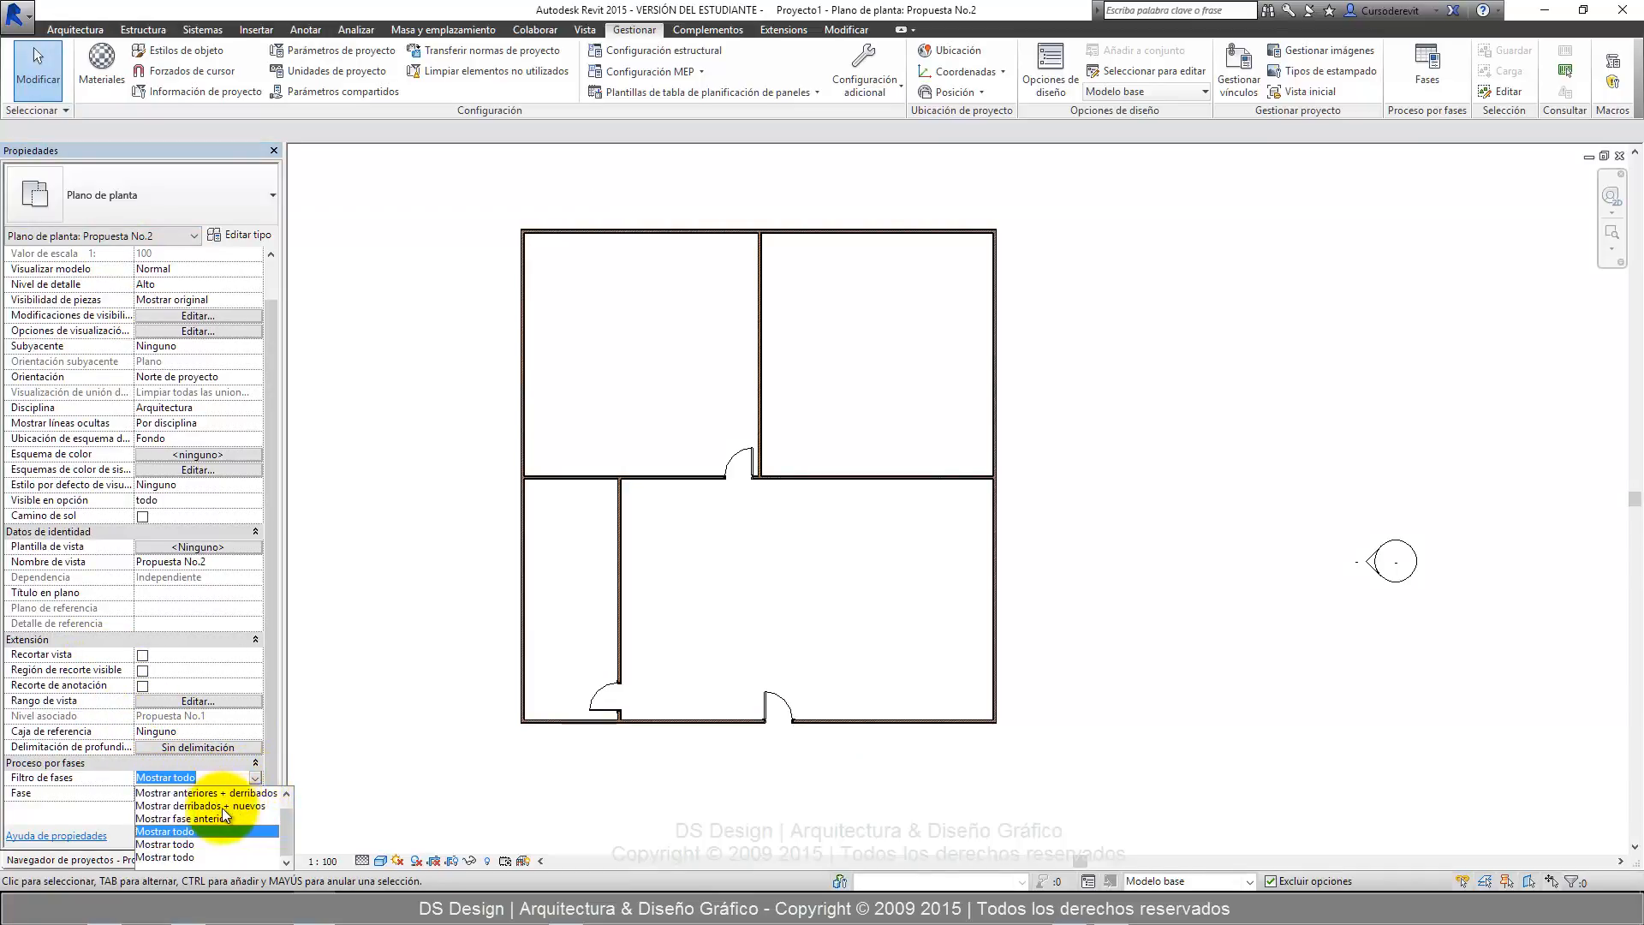
left_click(127, 806)
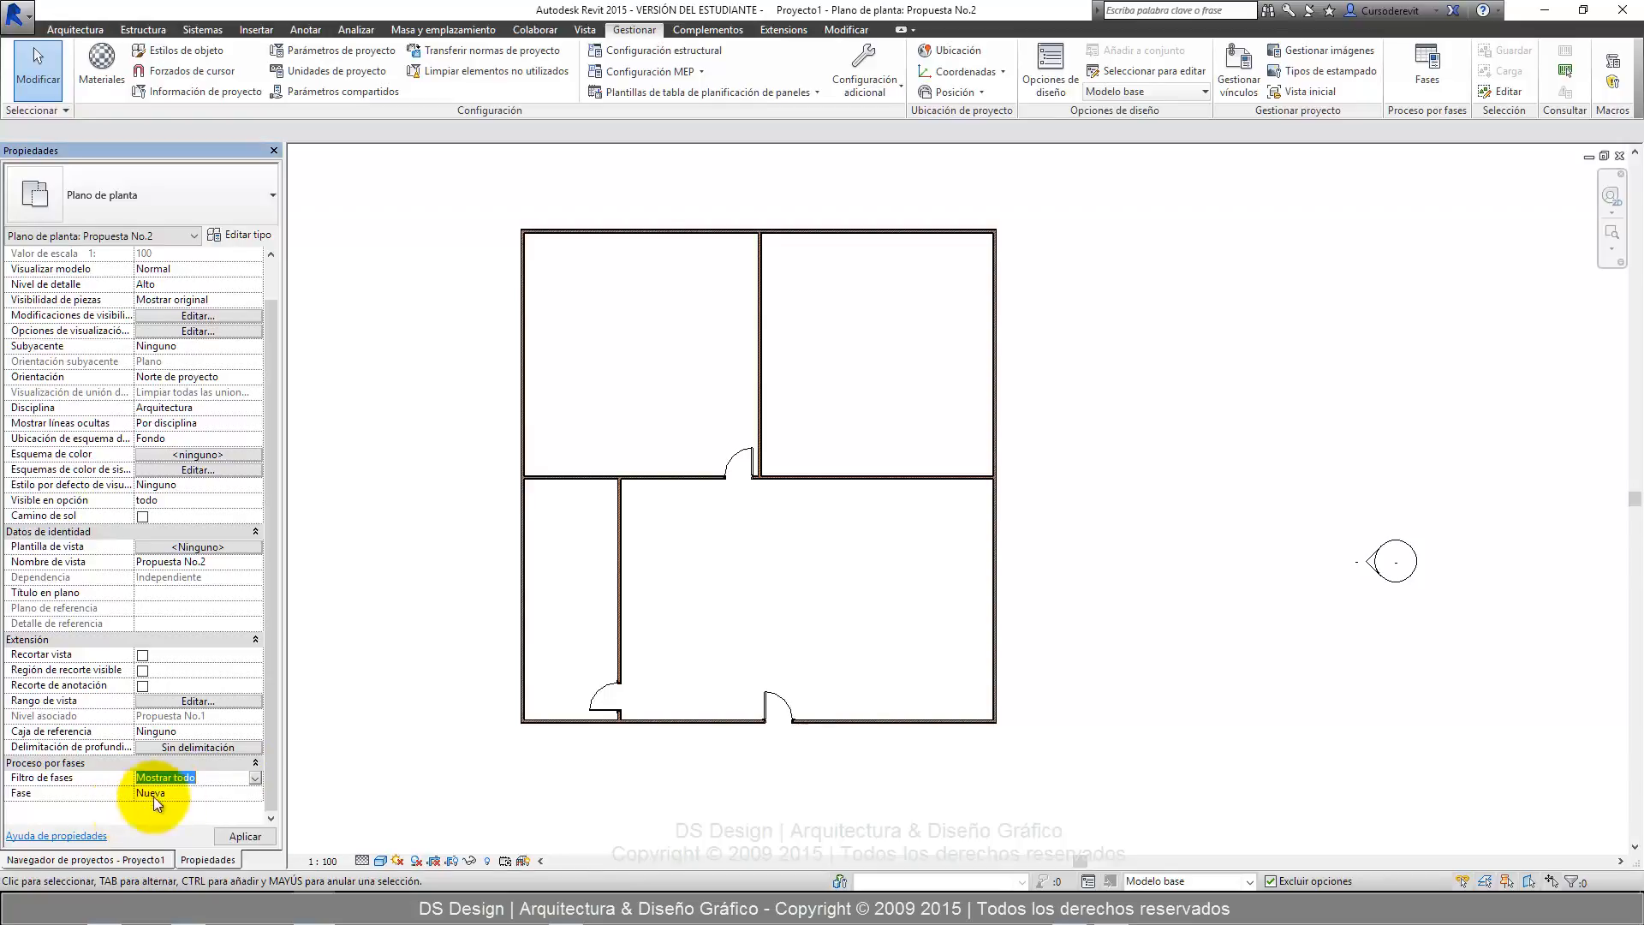
left_click(259, 791)
left_click(186, 809)
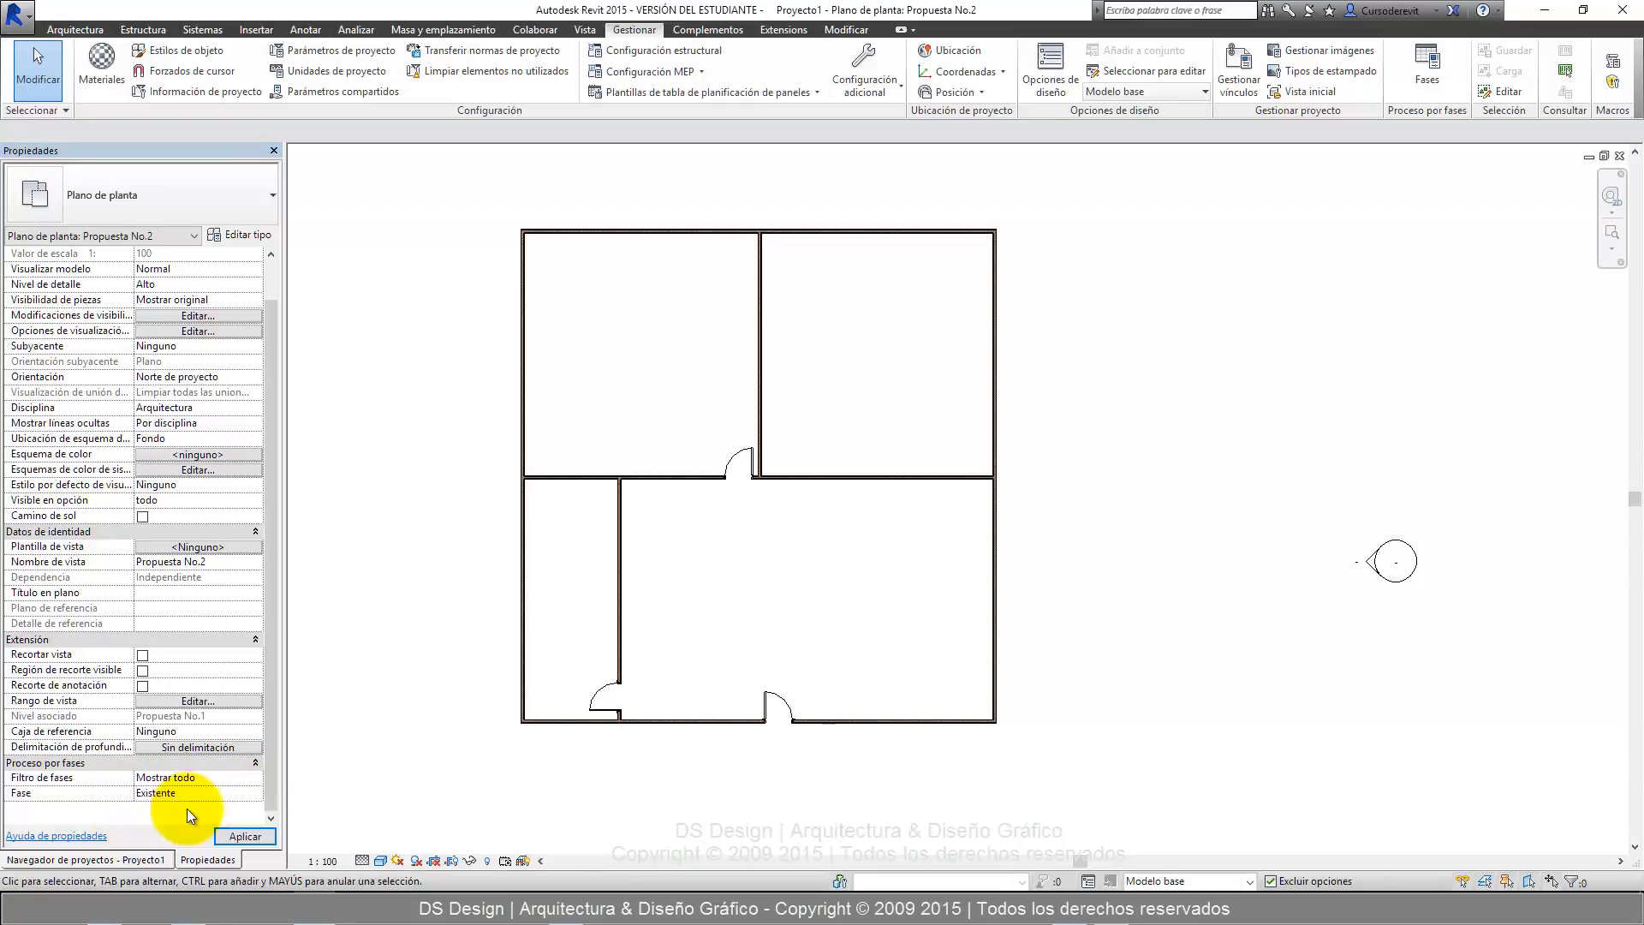
left_click(245, 837)
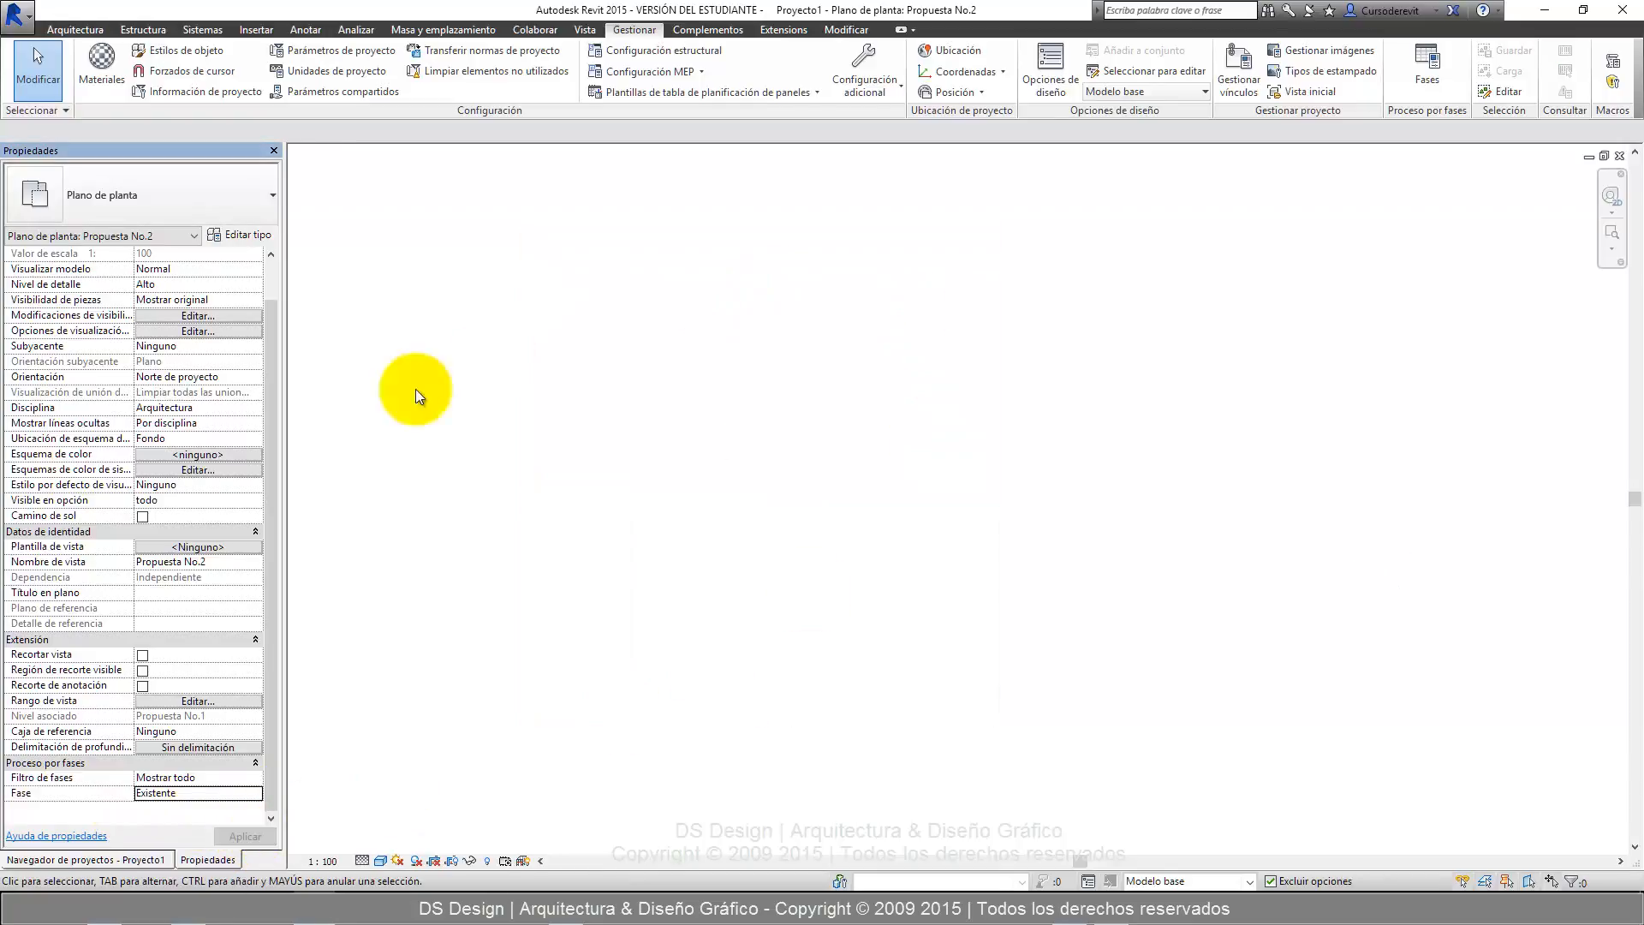
Switch the Propuesta No.2 view's phase to Derribos and then to Temporal.
left_click(259, 790)
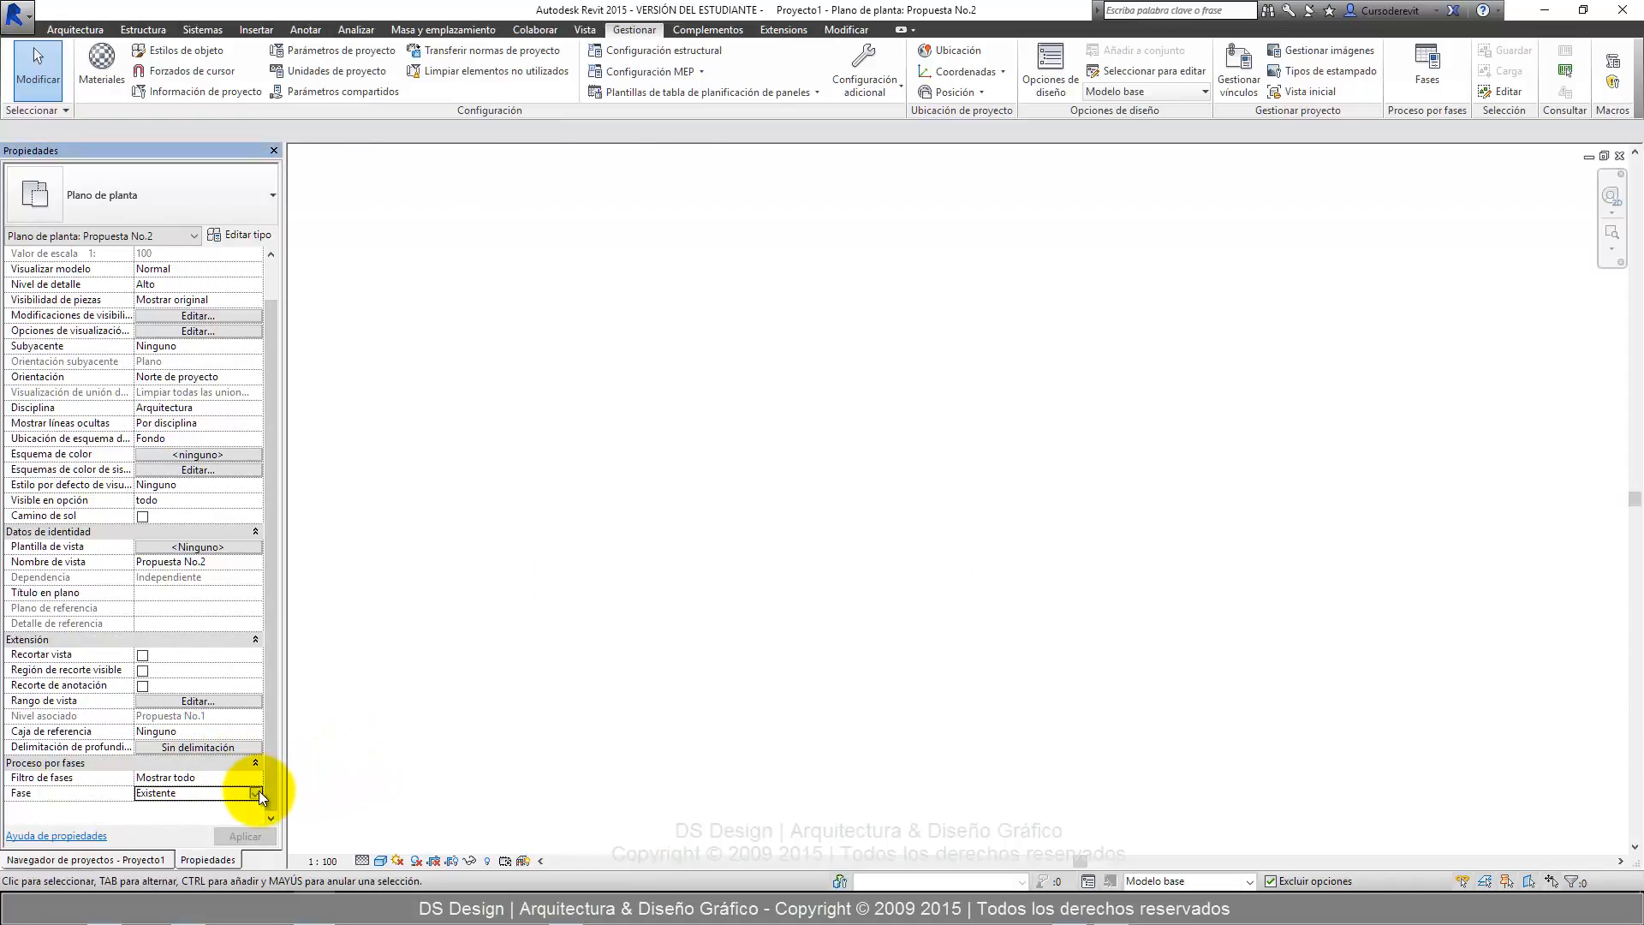
left_click(176, 824)
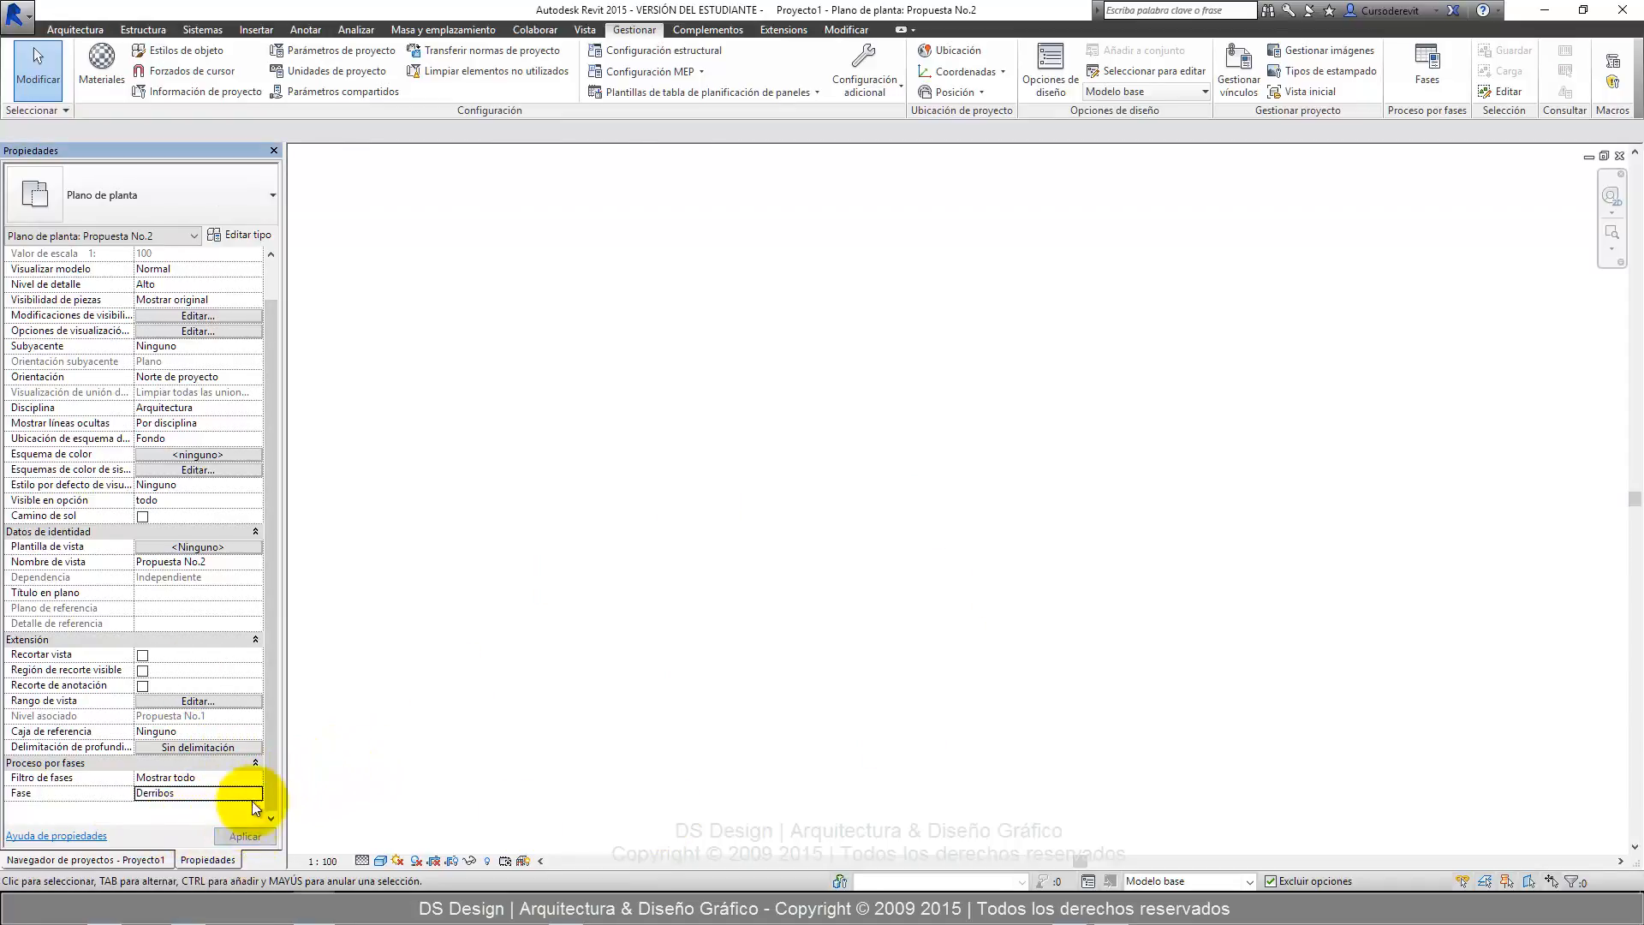
left_click(255, 798)
left_click(208, 819)
left_click(219, 835)
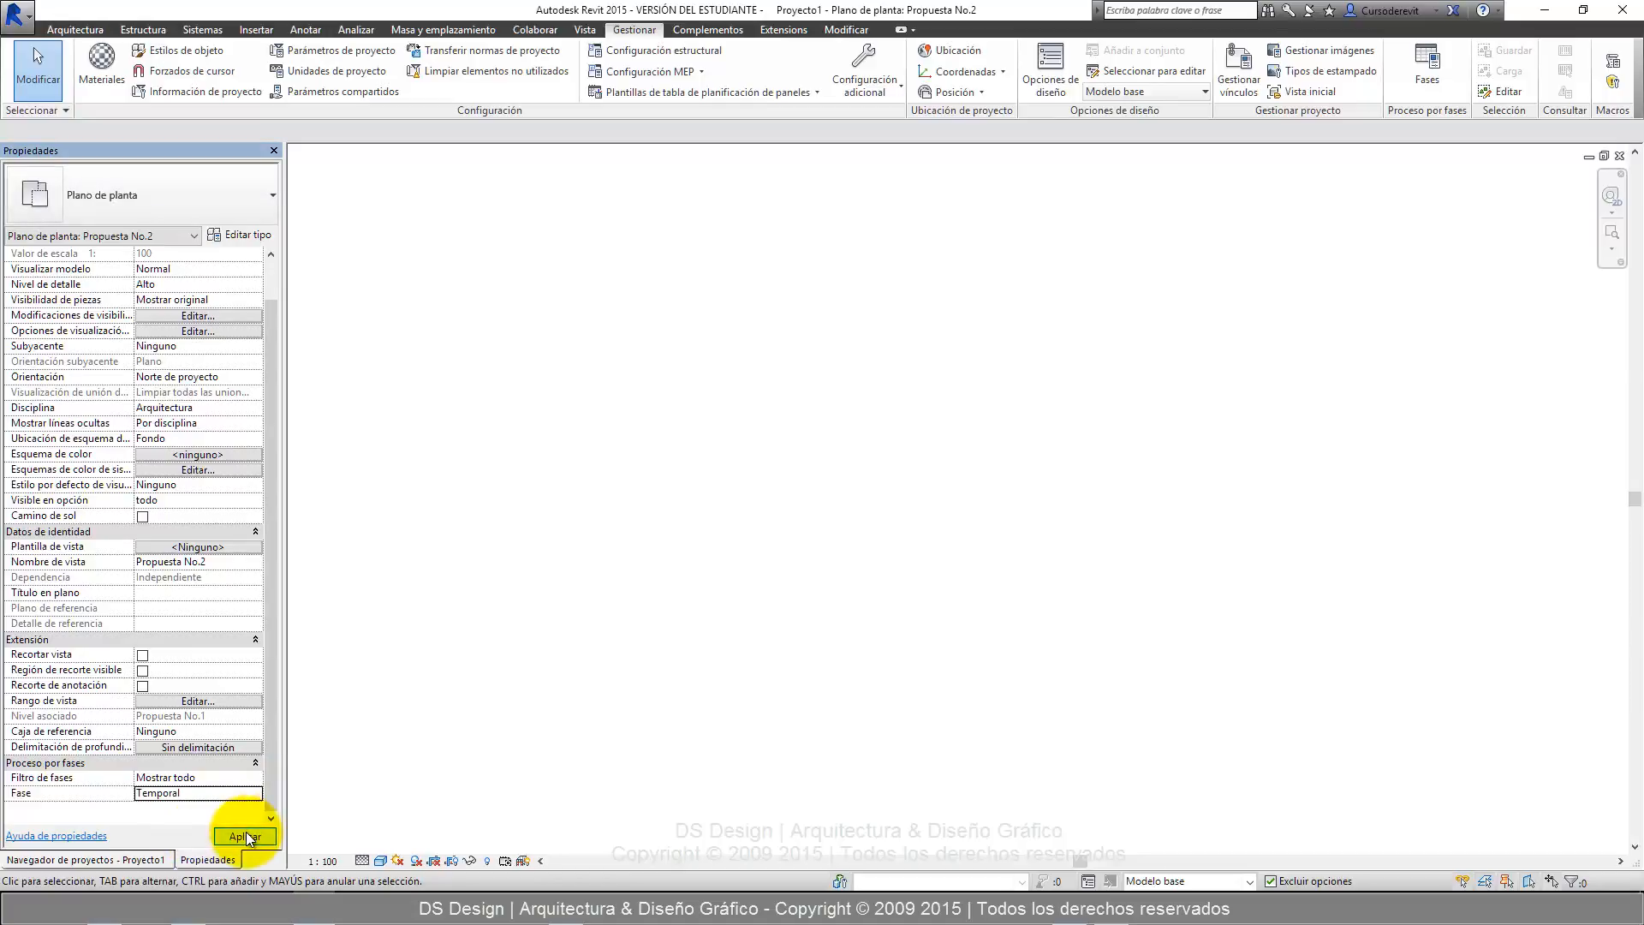
Set the Propuesta No.2 view's phase back to Nueva and apply it.
left_click(256, 797)
left_click(177, 845)
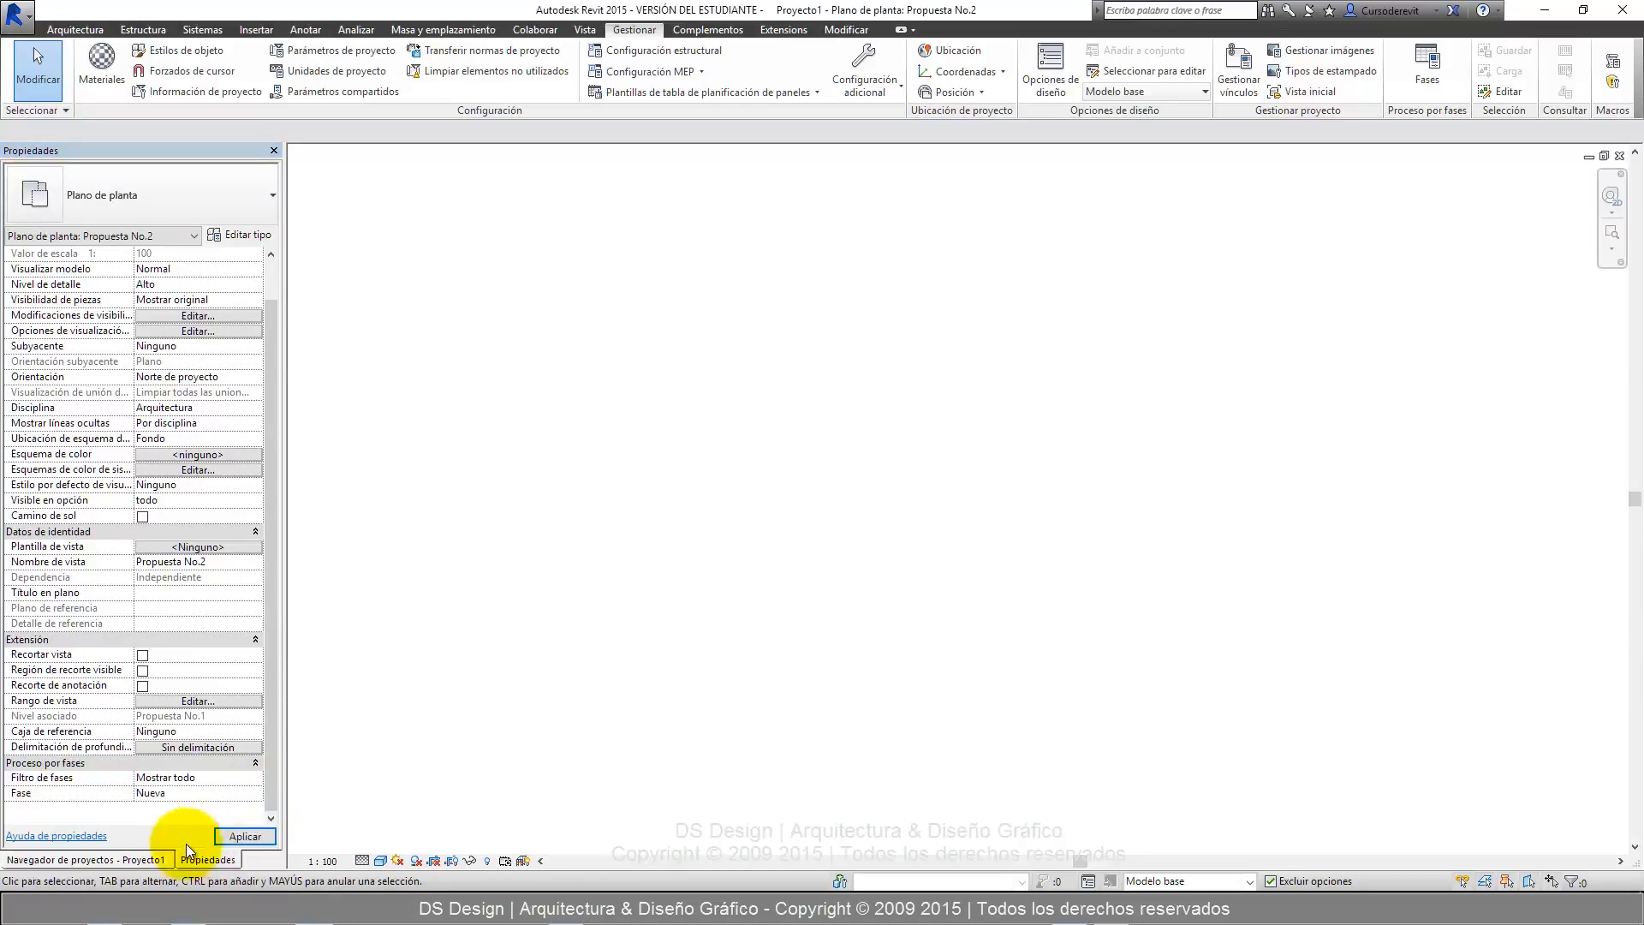
left_click(245, 836)
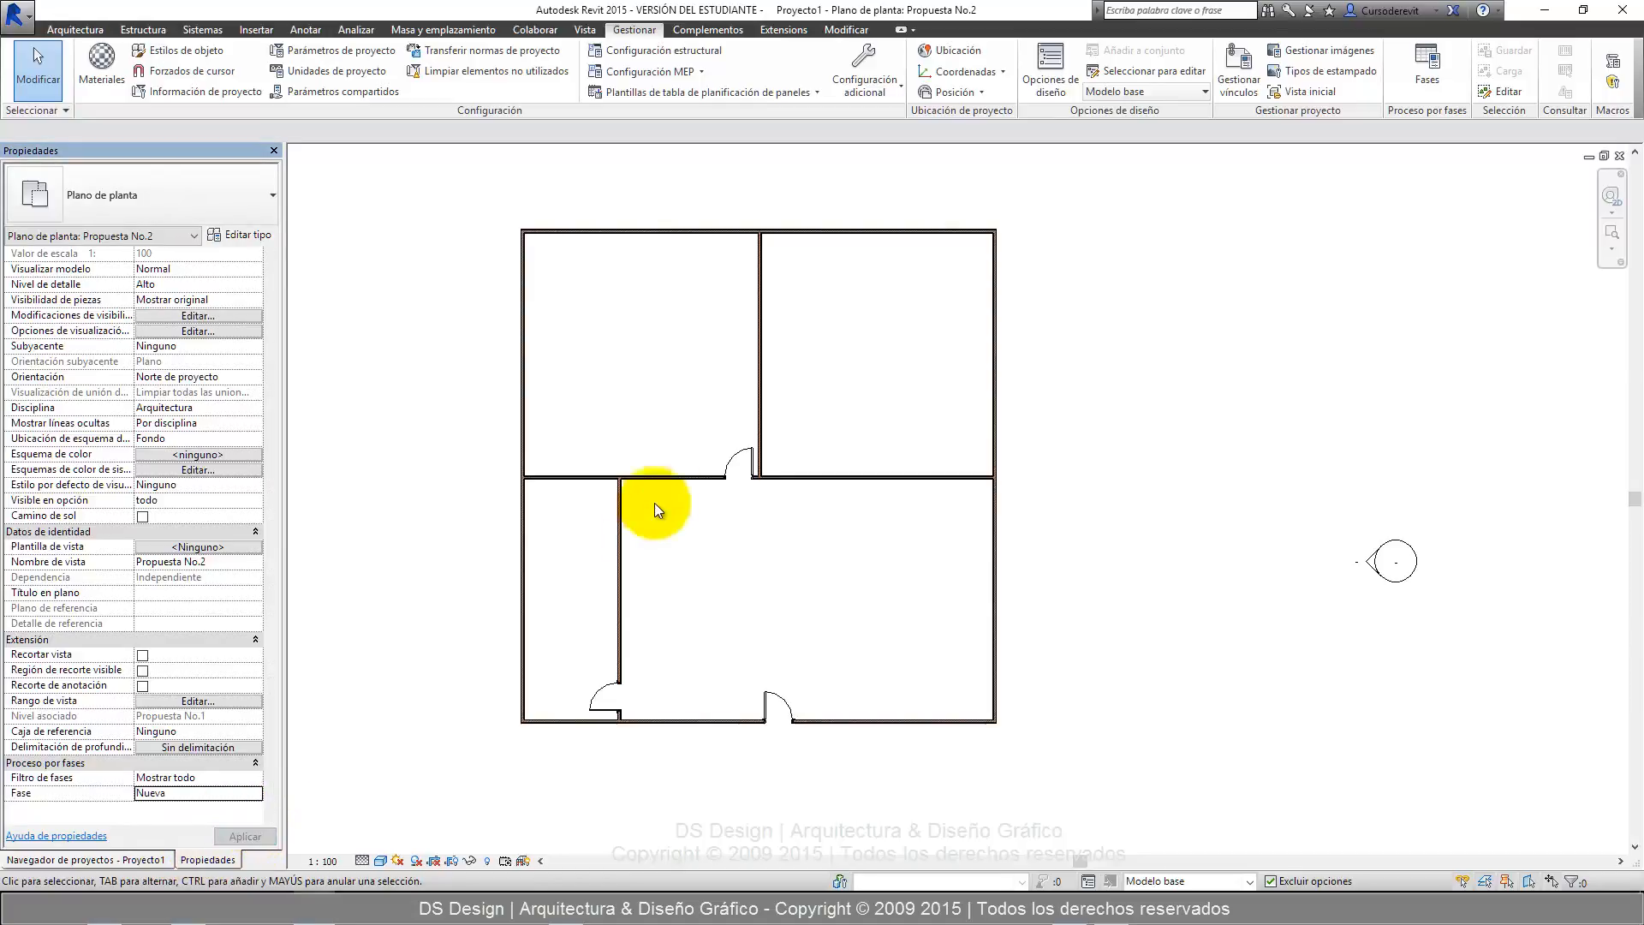
Set the left exterior wall's creation phase to Existente, keeping its demolition phase at Ninguno, and apply it.
left_click(521, 352)
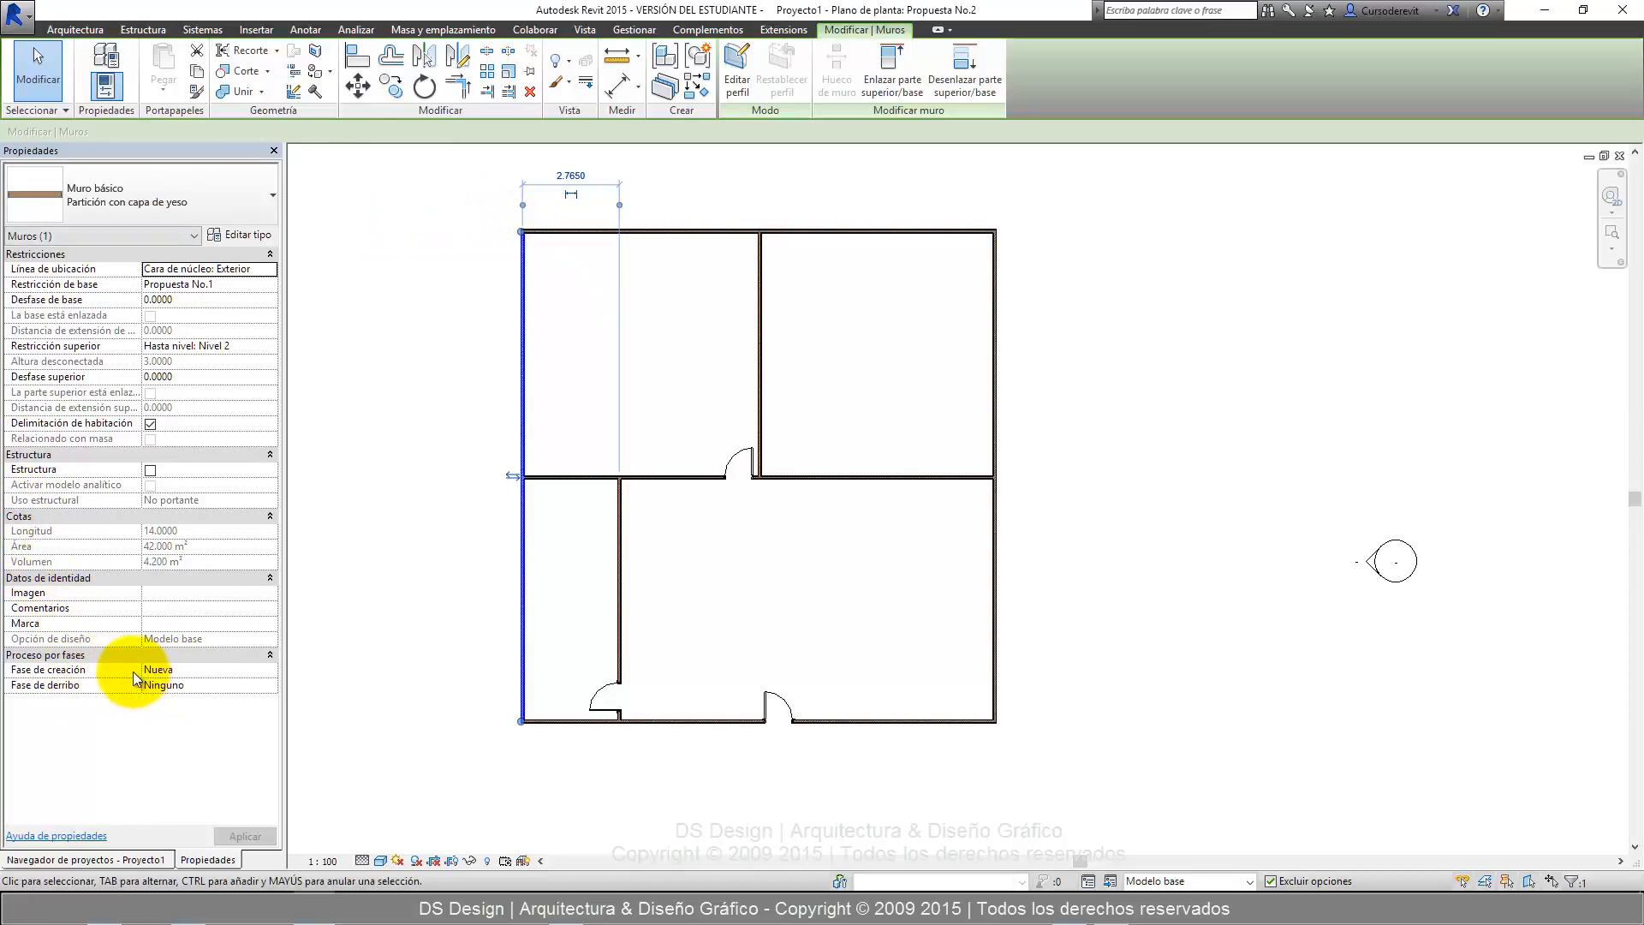
left_click(265, 670)
left_click(269, 670)
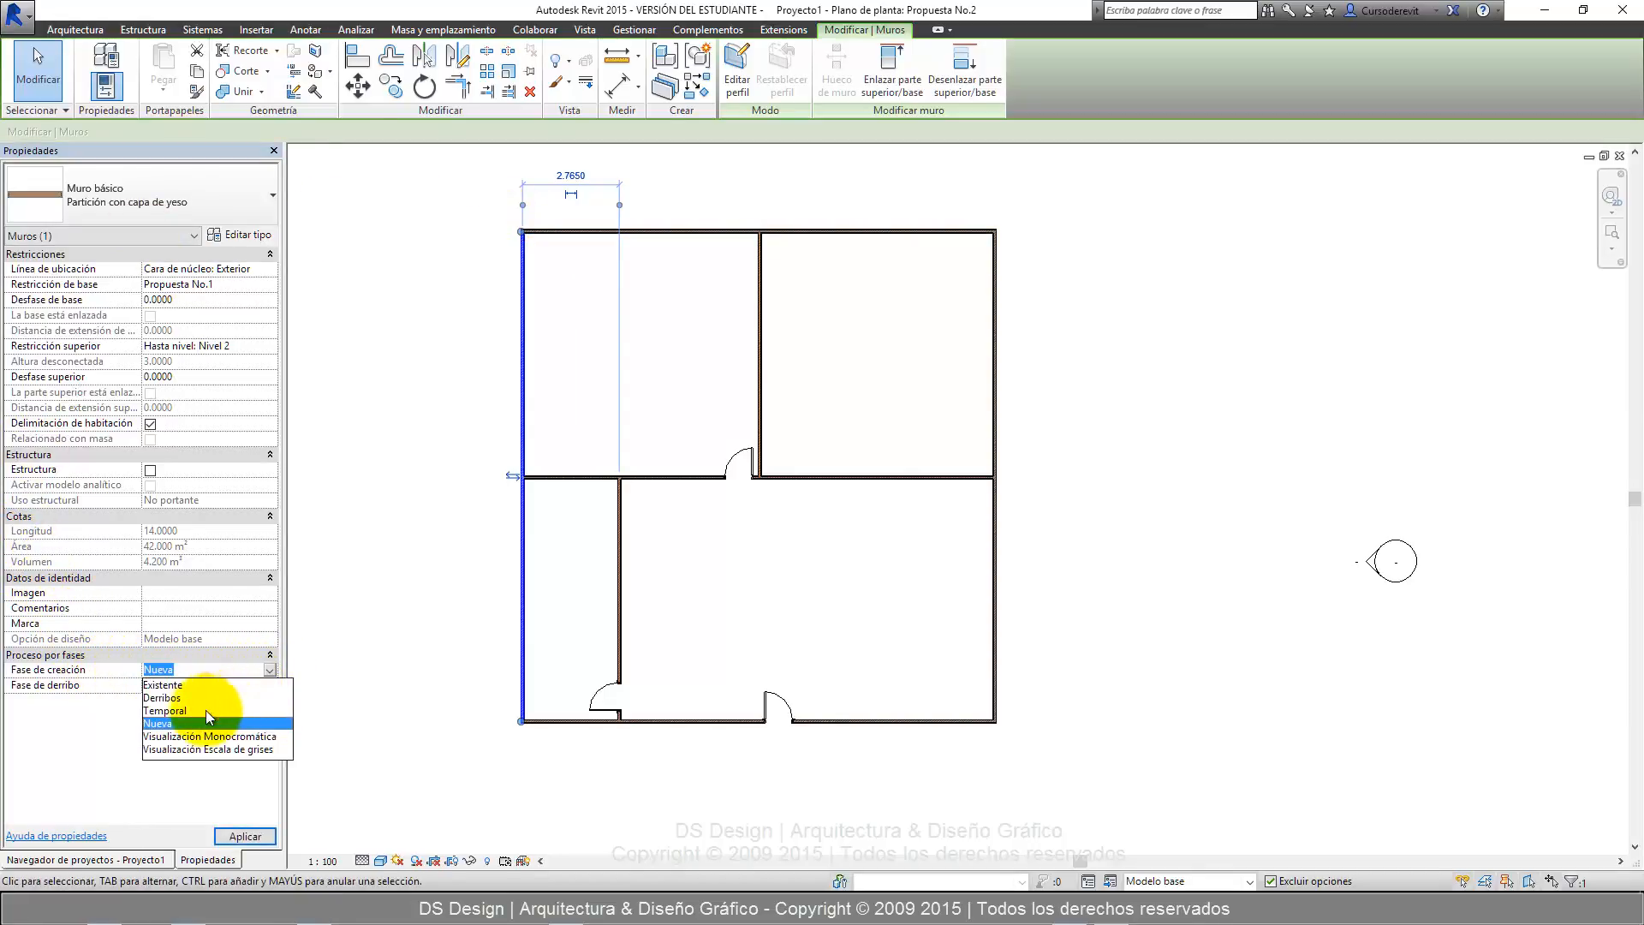
left_click(170, 726)
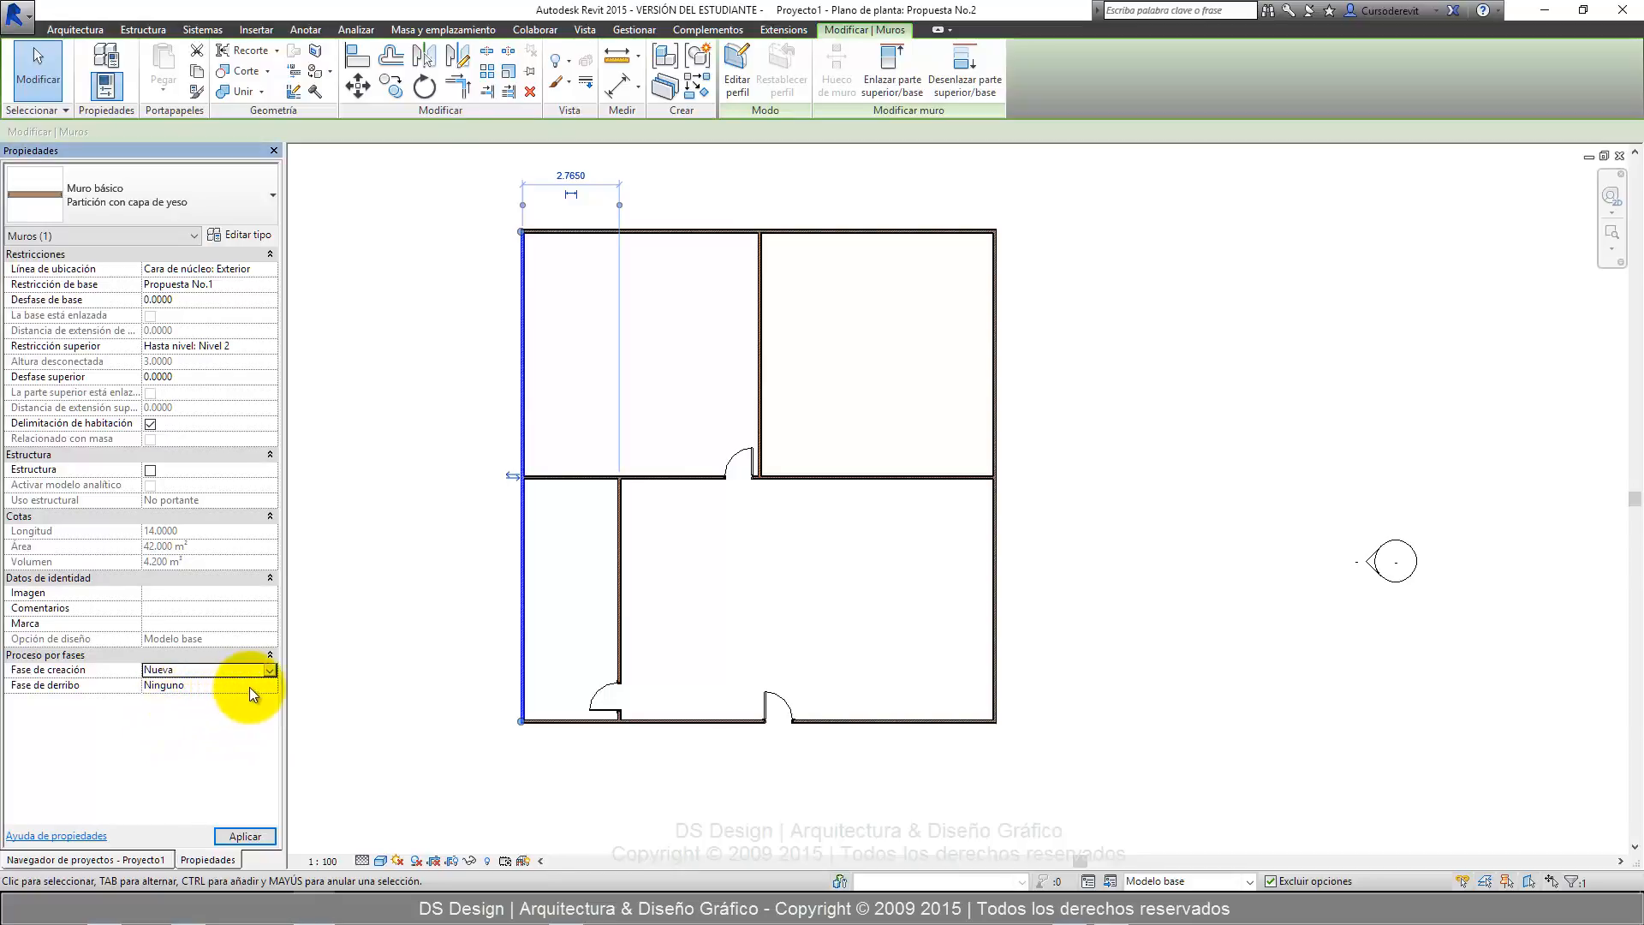
left_click(273, 684)
left_click(270, 685)
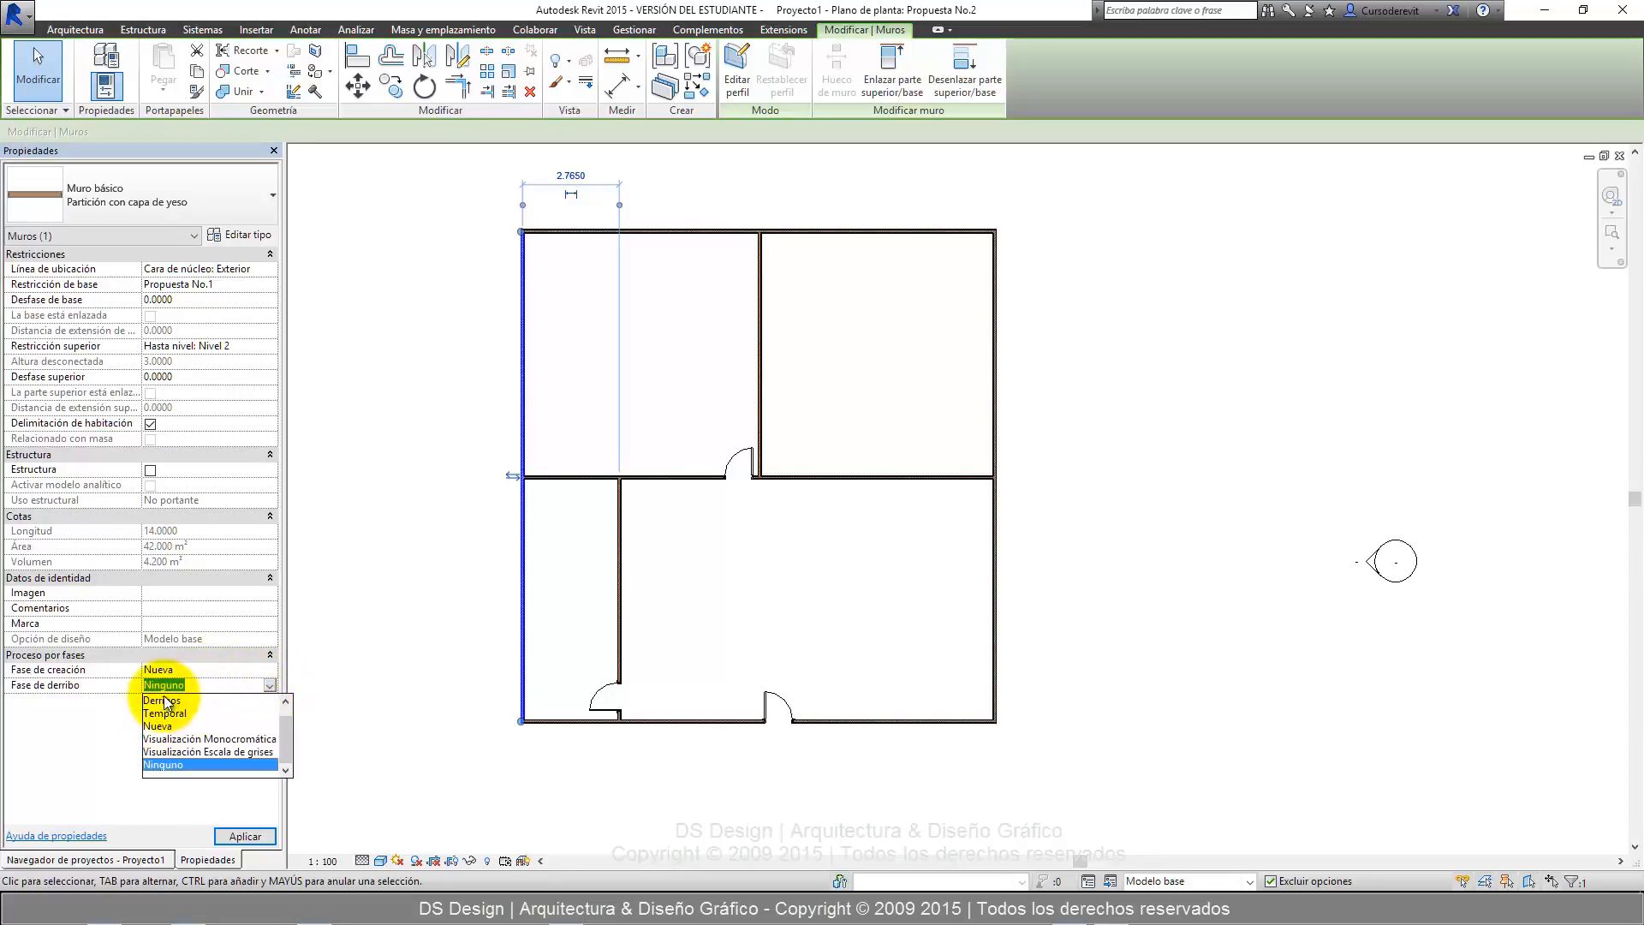
left_click(227, 681)
left_click(270, 670)
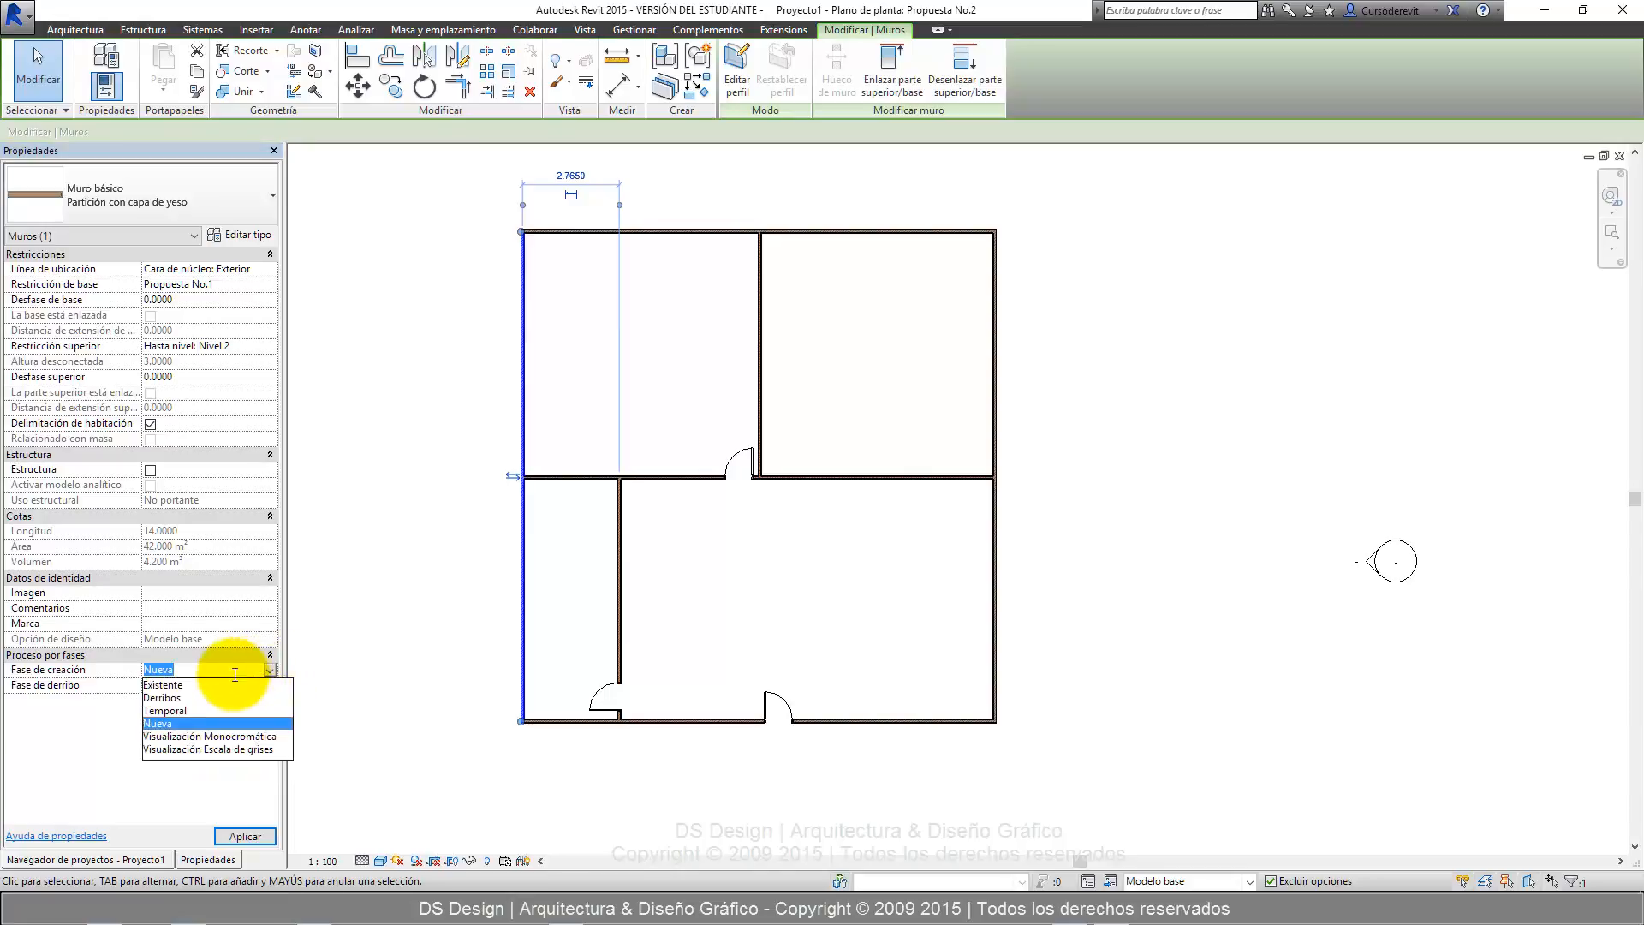
left_click(189, 686)
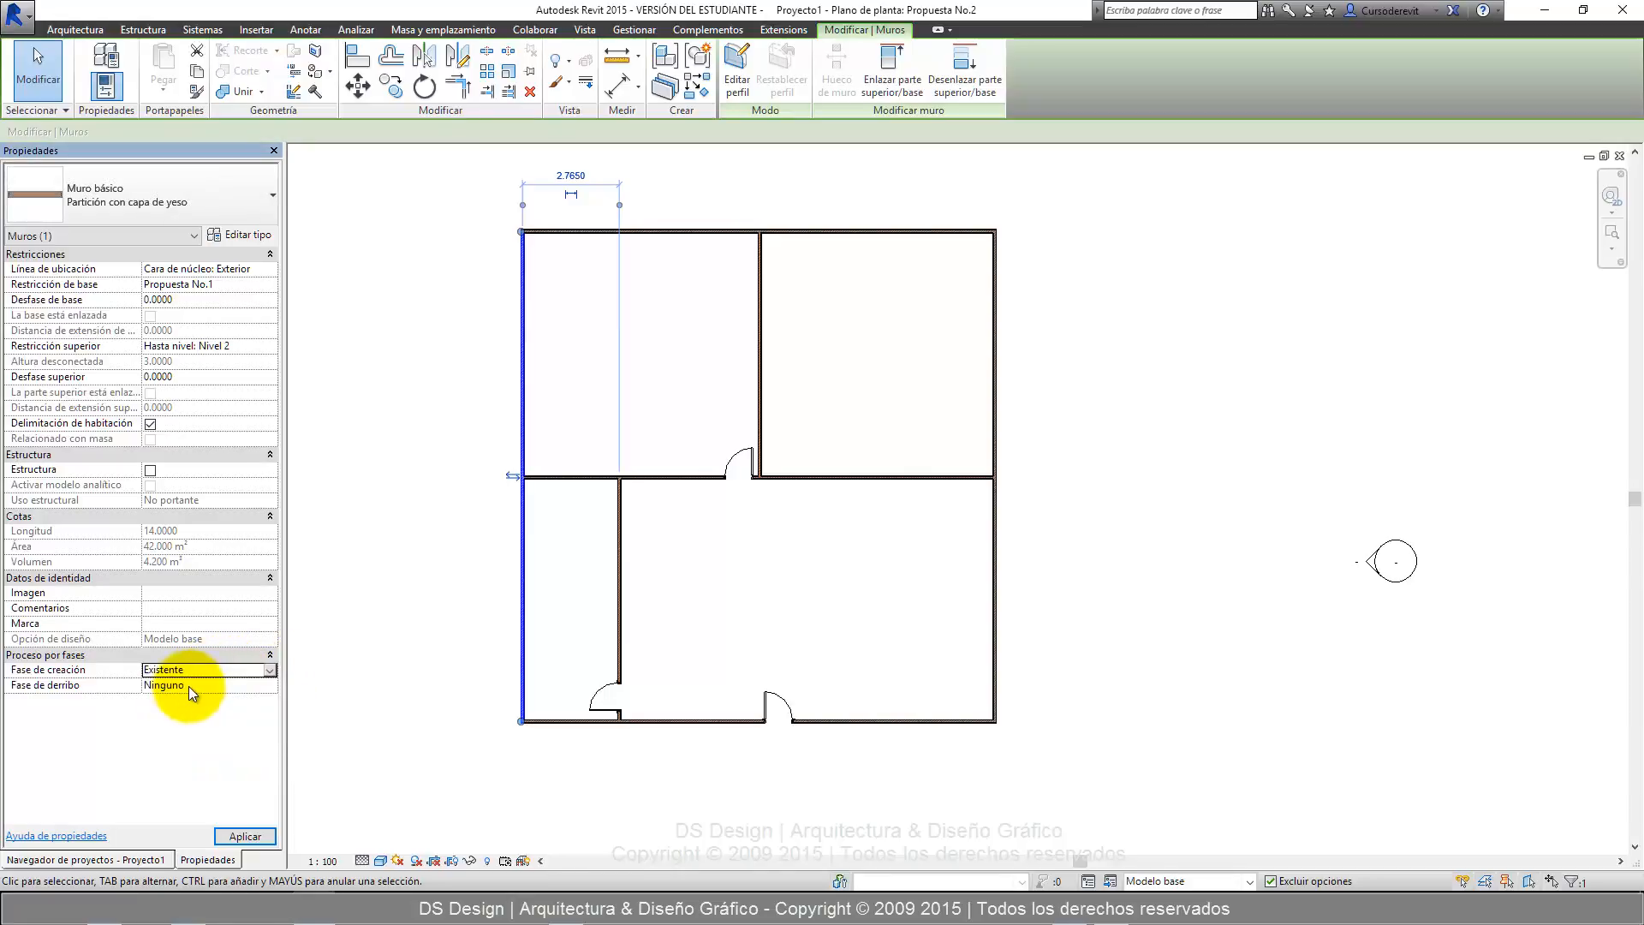
left_click(246, 835)
left_click(559, 341)
Set the left exterior wall's demolition phase to Derribos and apply it.
scroll(526, 216, "up", 6)
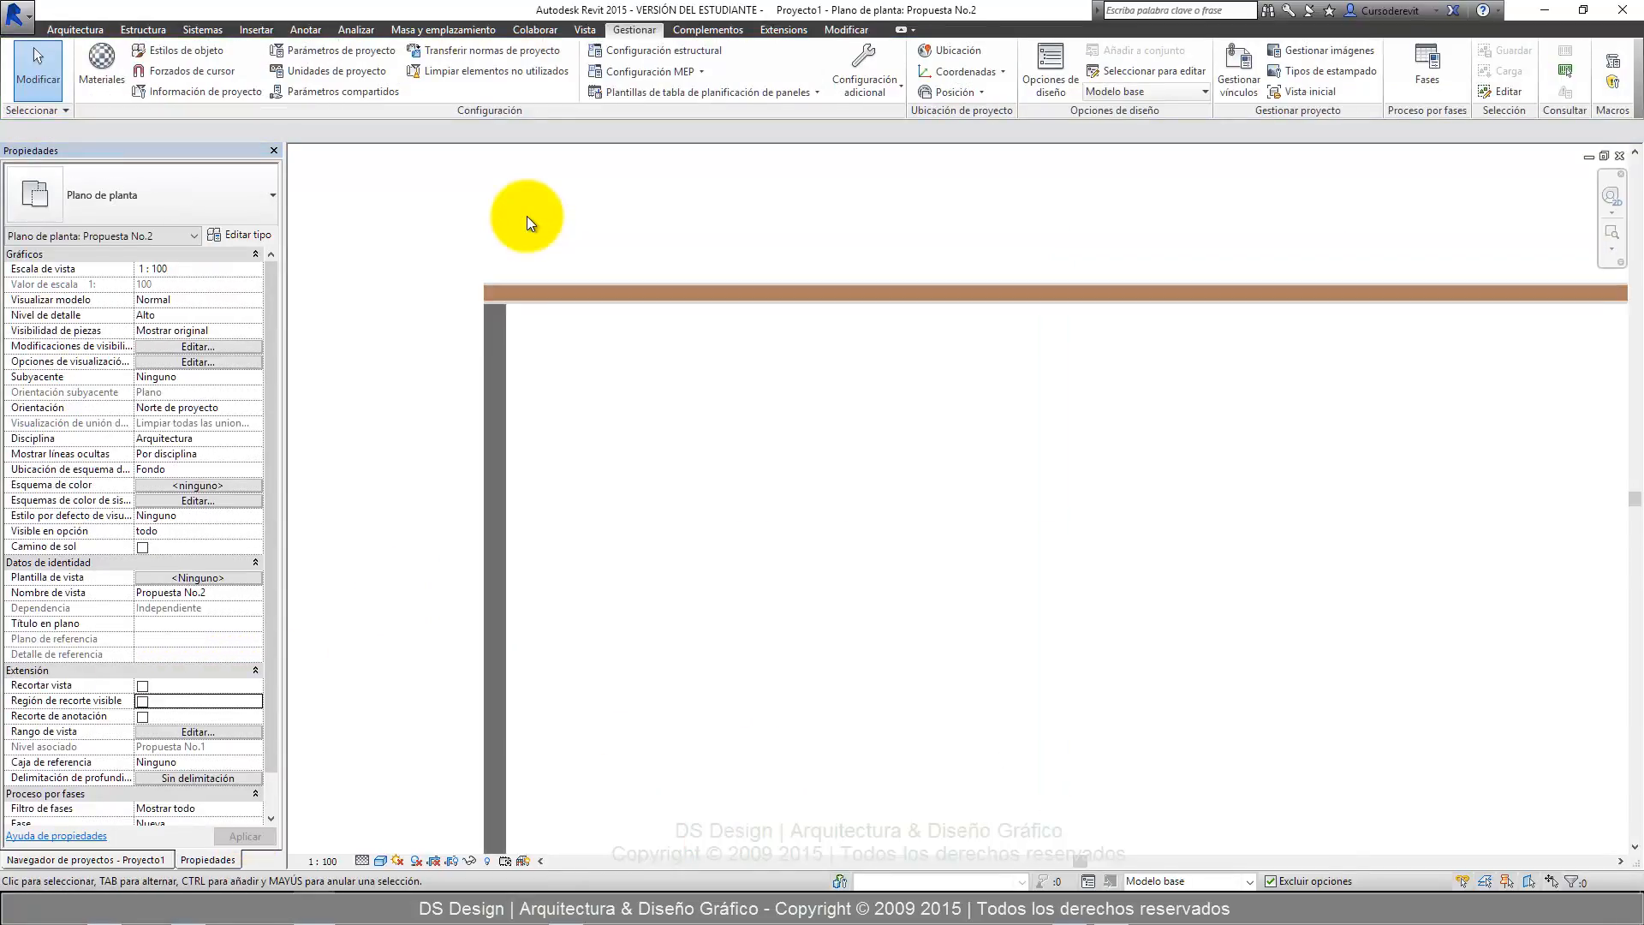
scroll(511, 306, "up", 4)
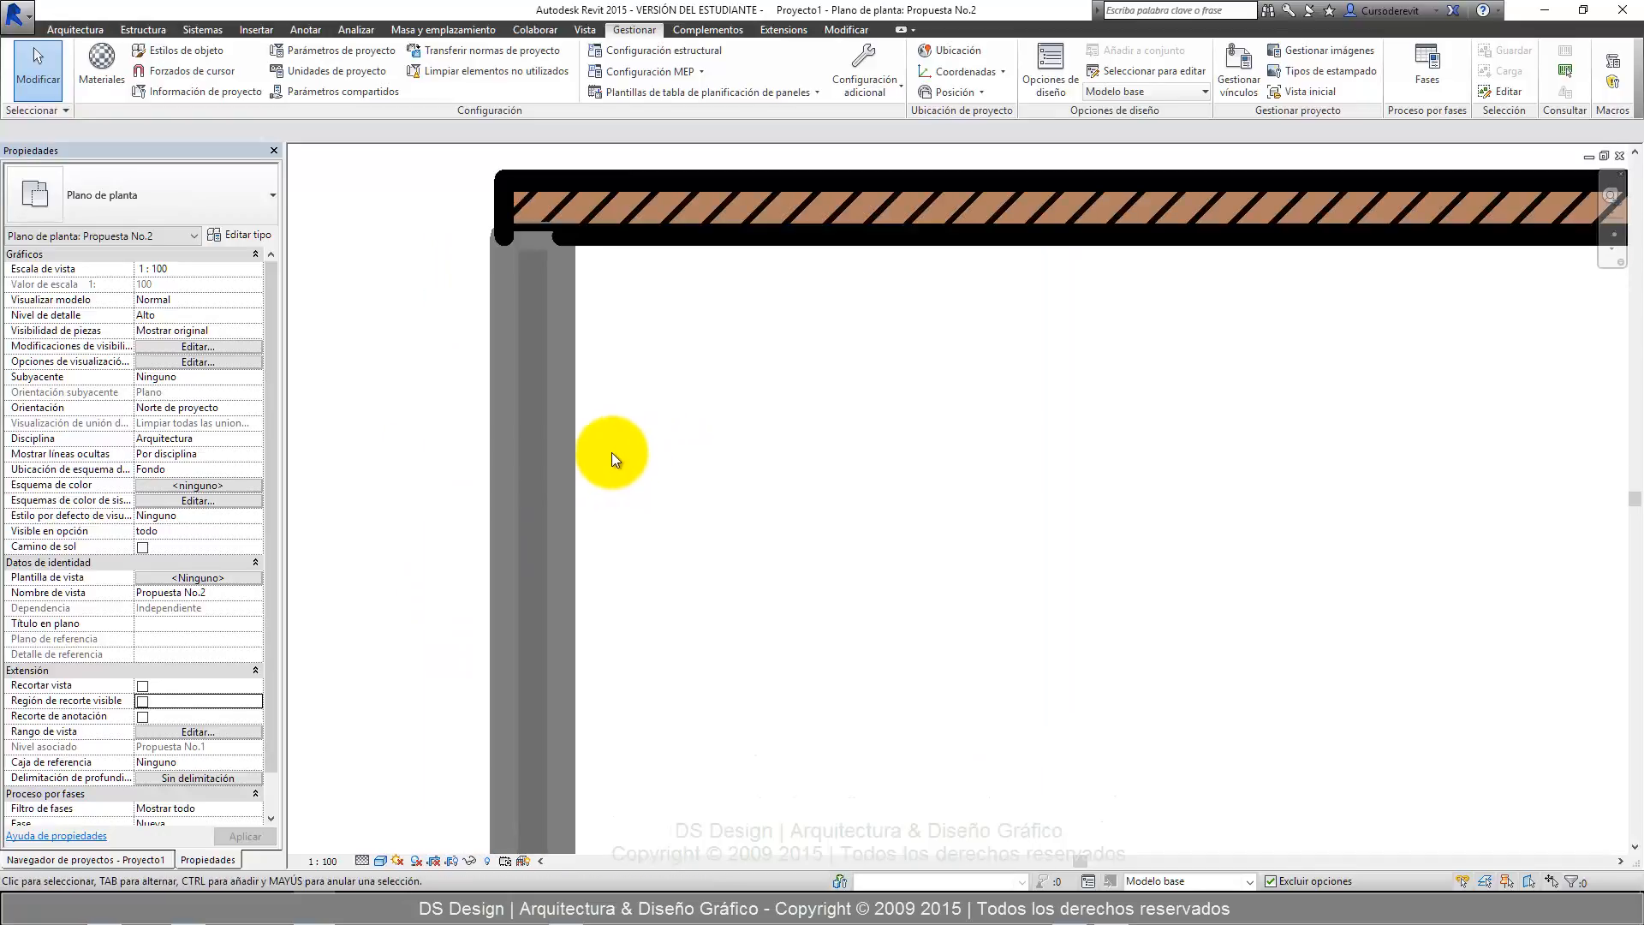
left_click(560, 429)
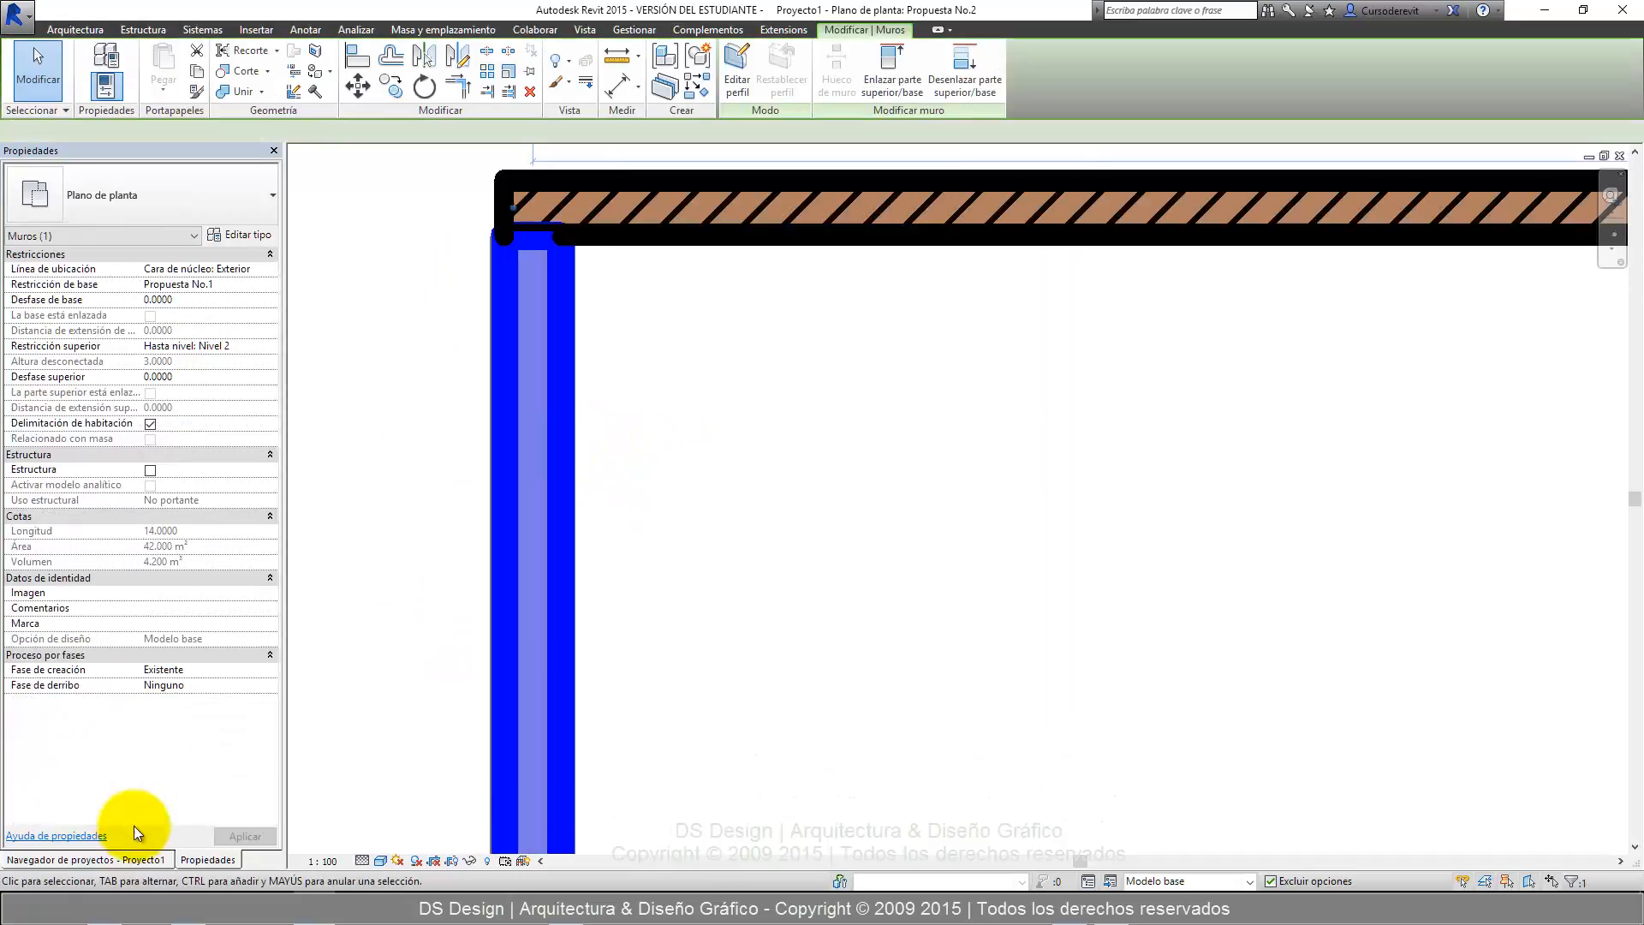
left_click(269, 686)
left_click(163, 700)
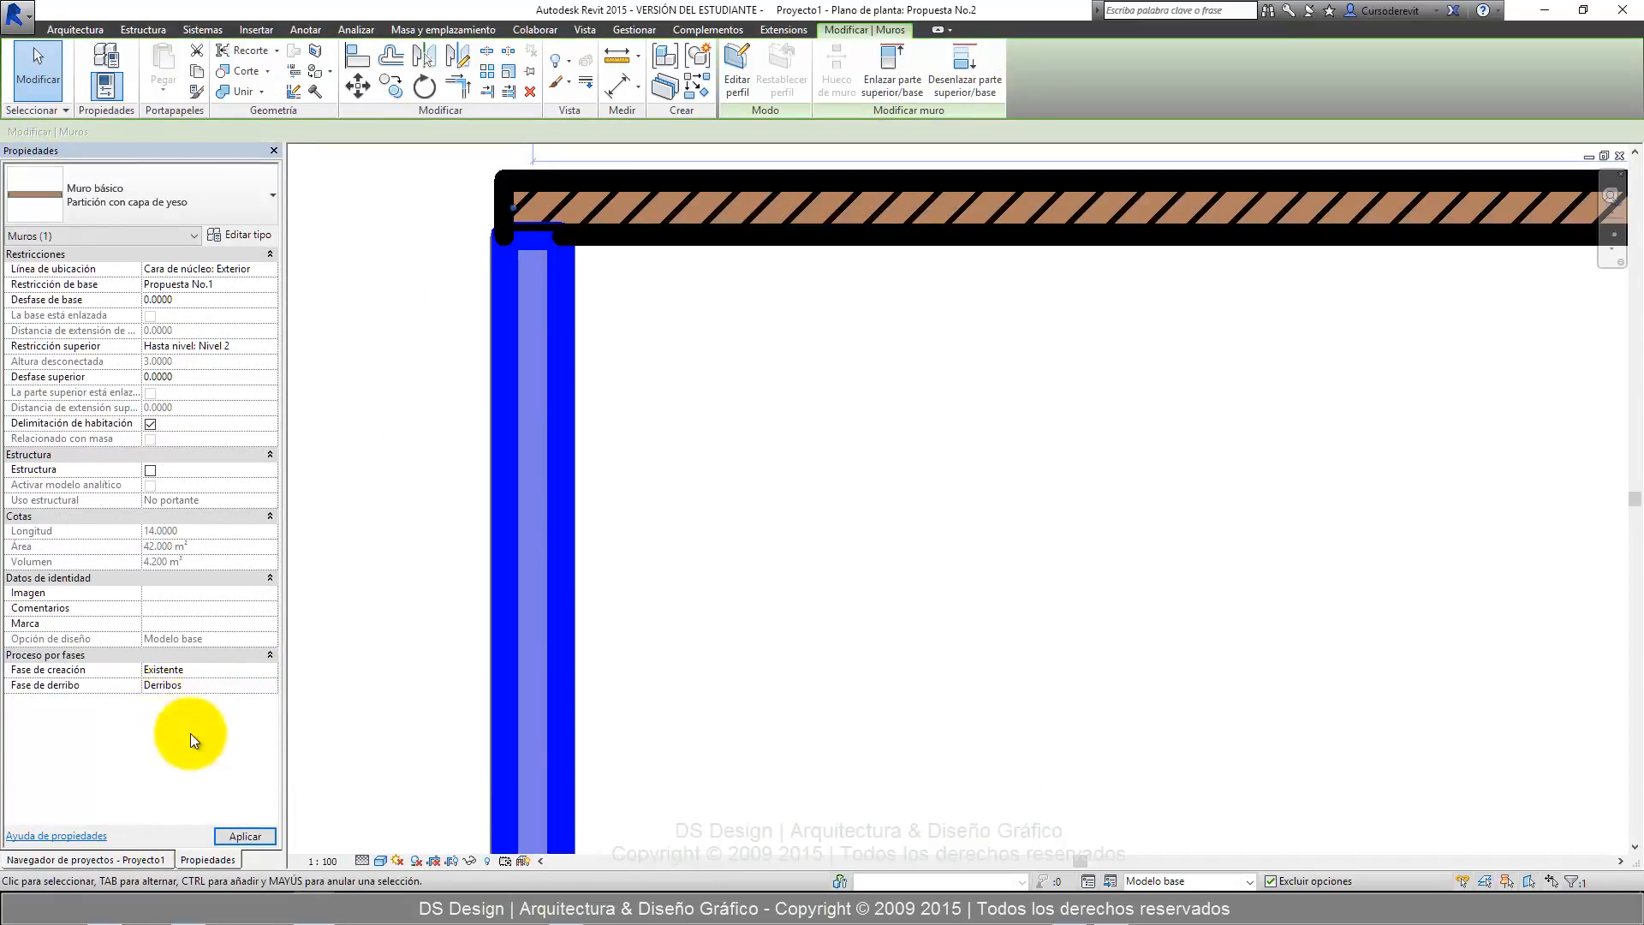
left_click(240, 837)
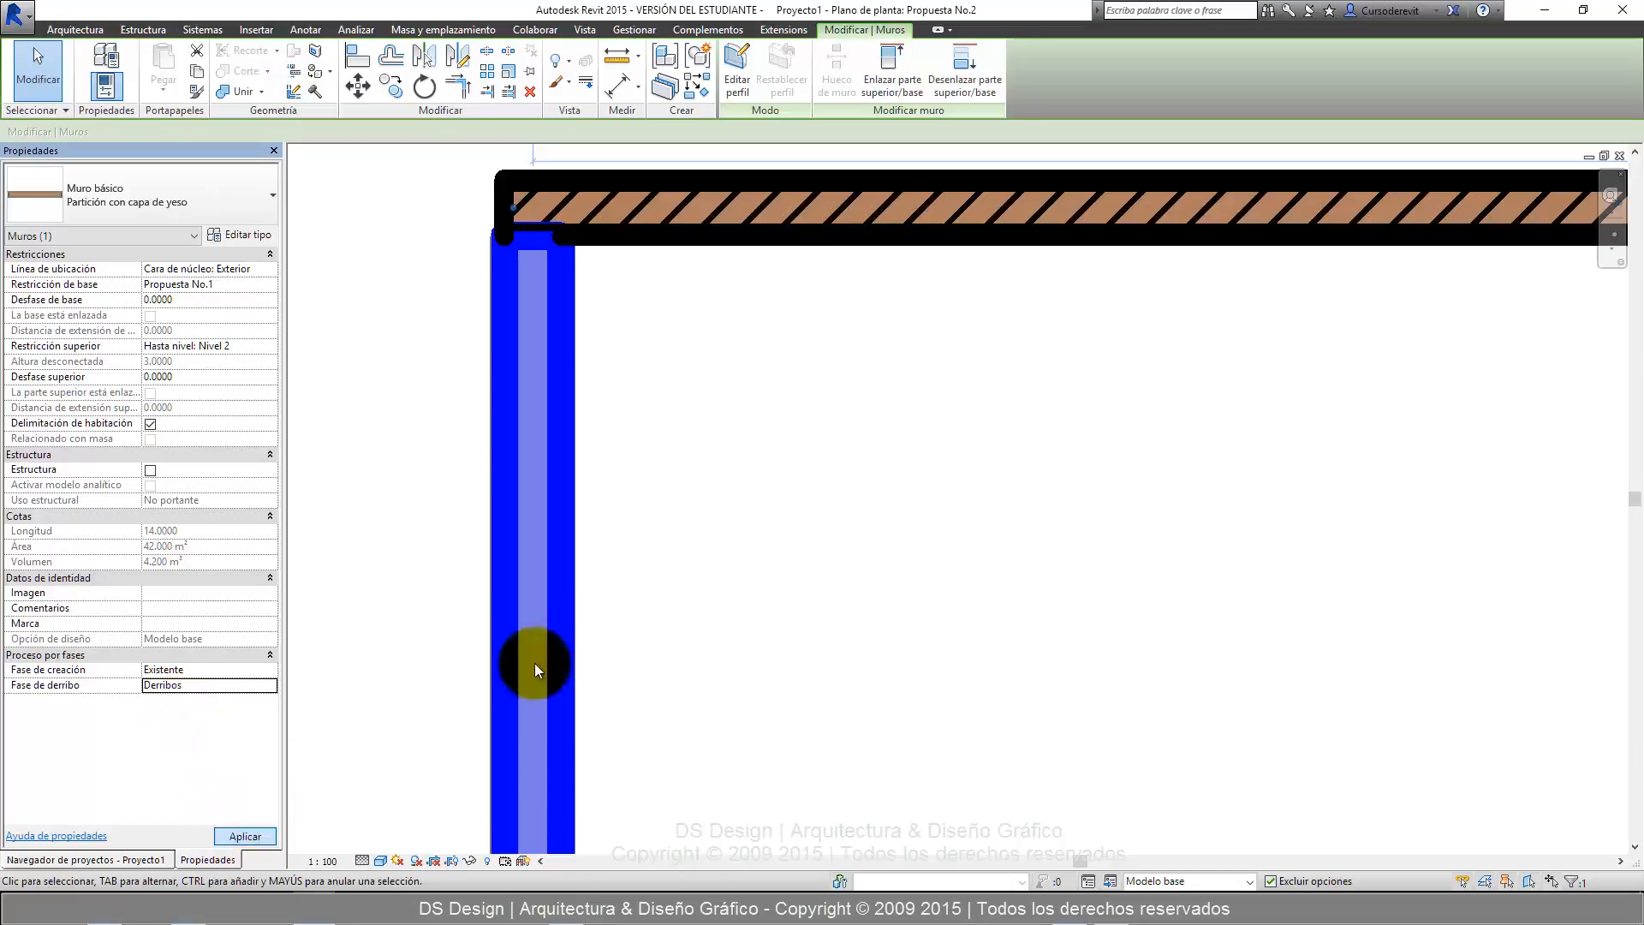
left_click(676, 545)
scroll(510, 394, "down", 2)
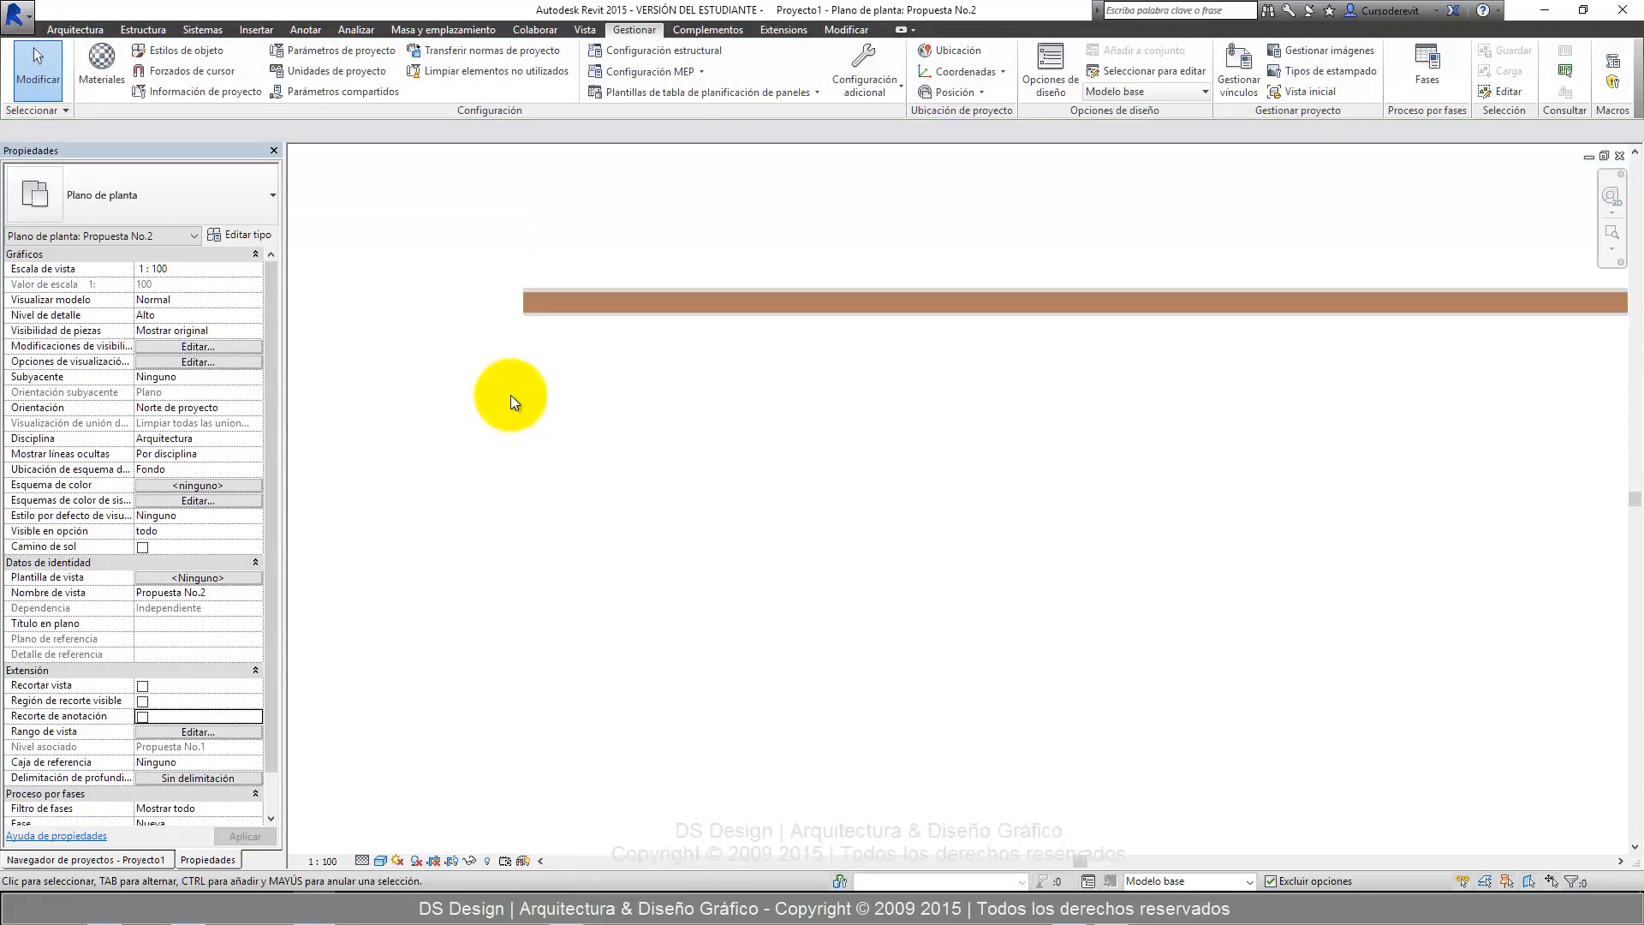
scroll(660, 262, "down", 4)
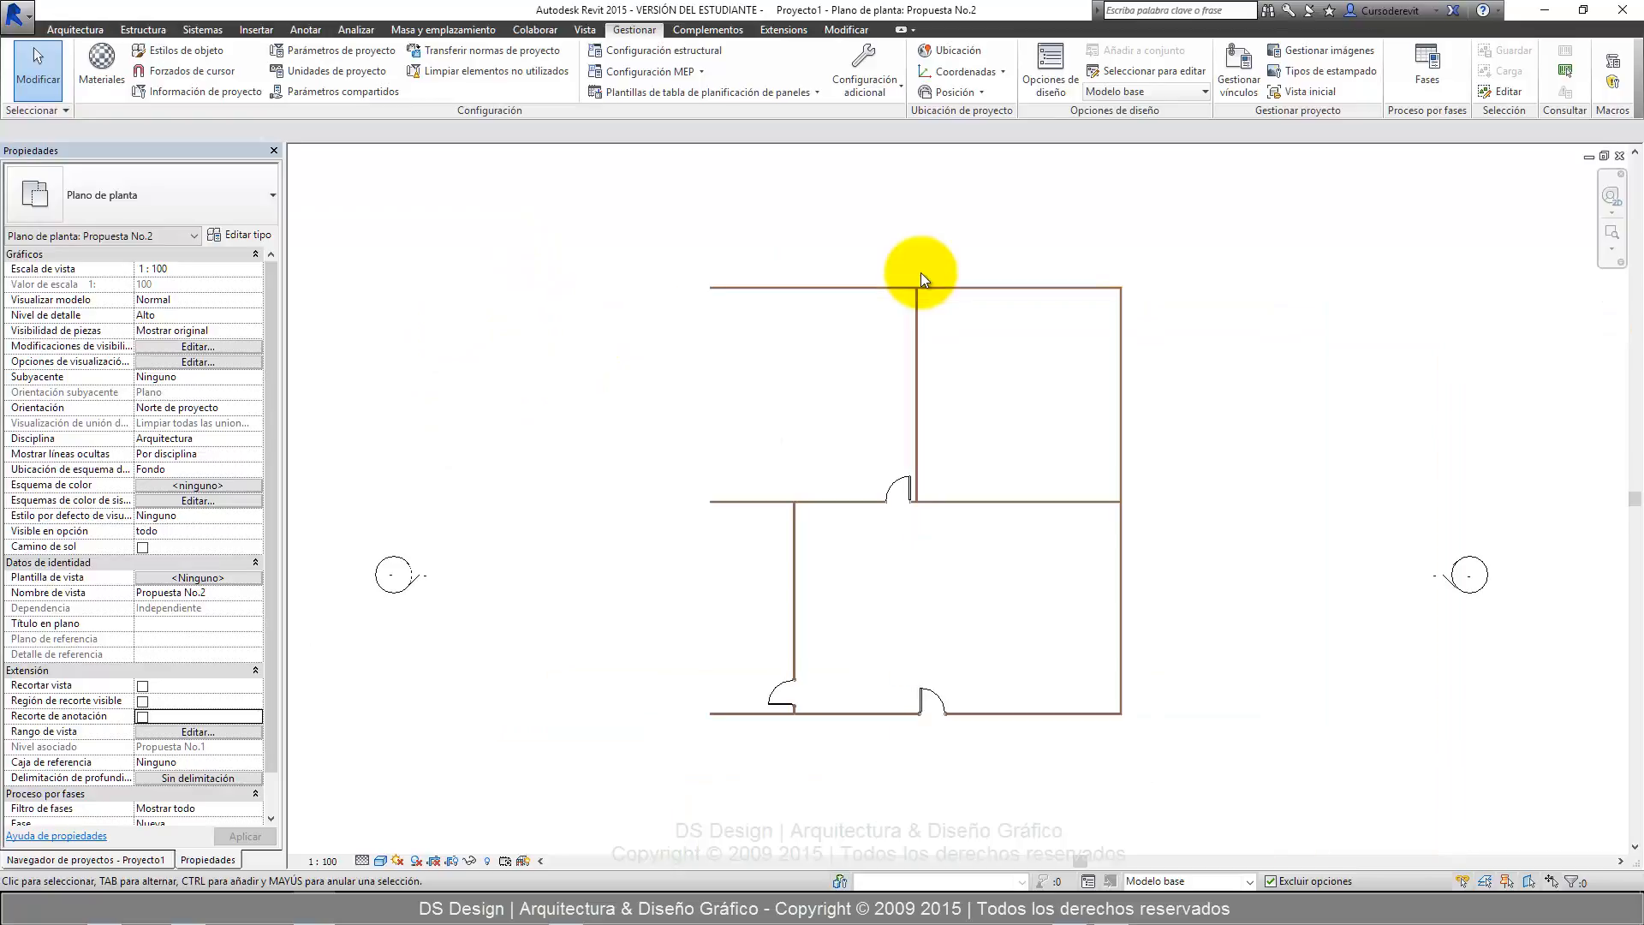
scroll(253, 374, "down", 1)
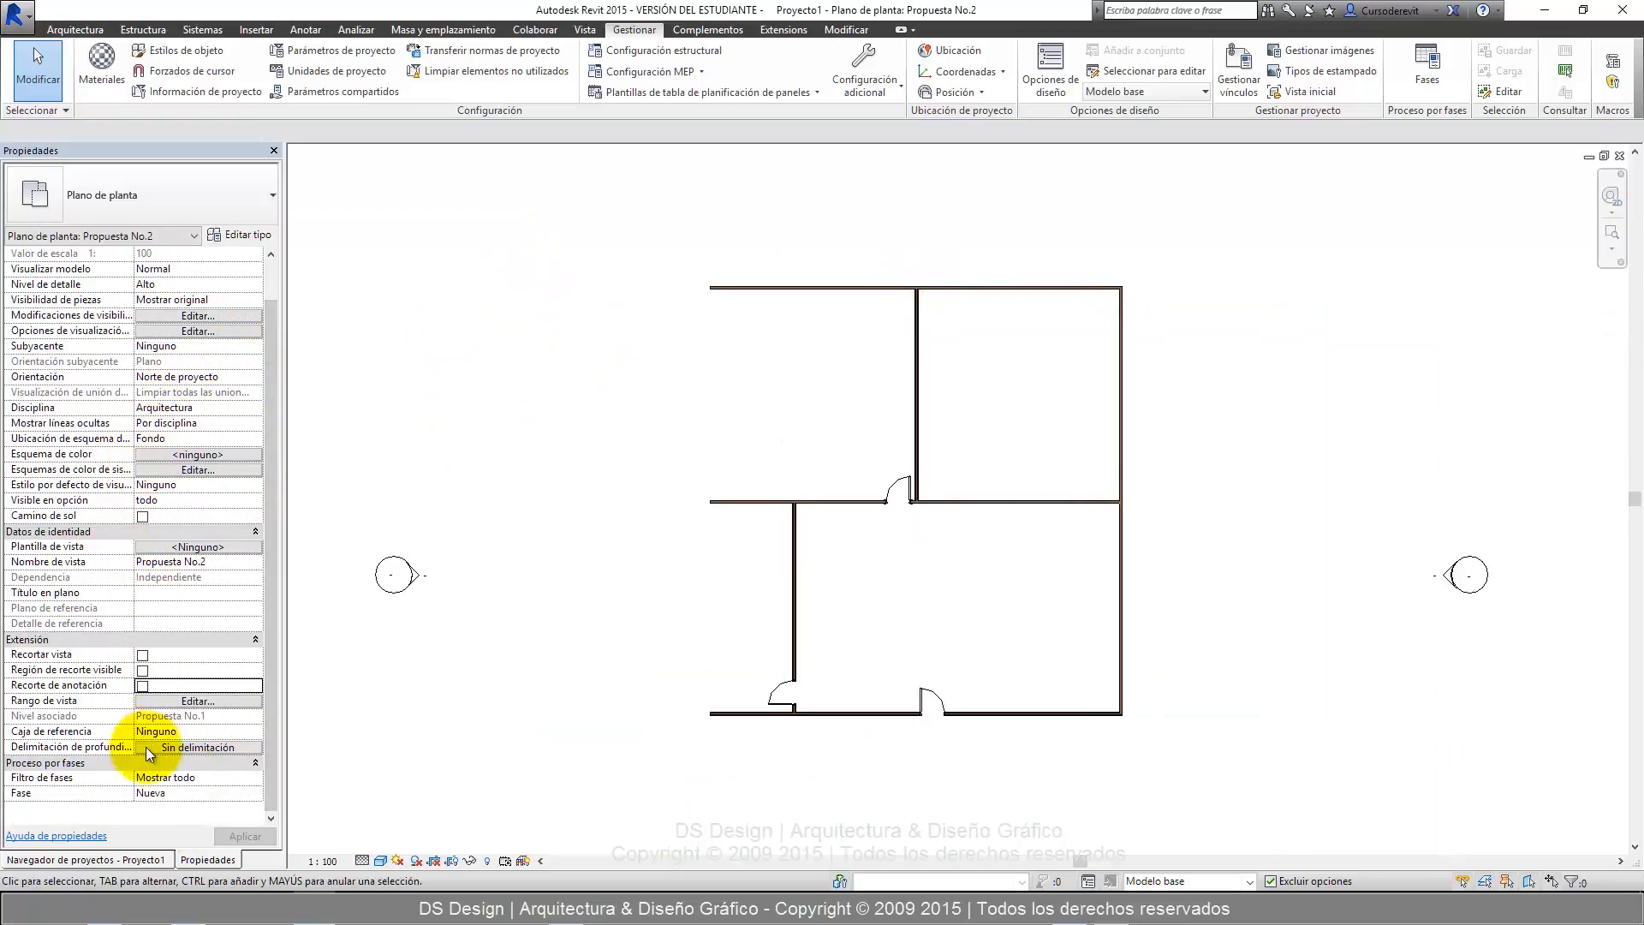
Review the project phases and their descriptions in the phasing dialog and close it without changes.
left_click(256, 798)
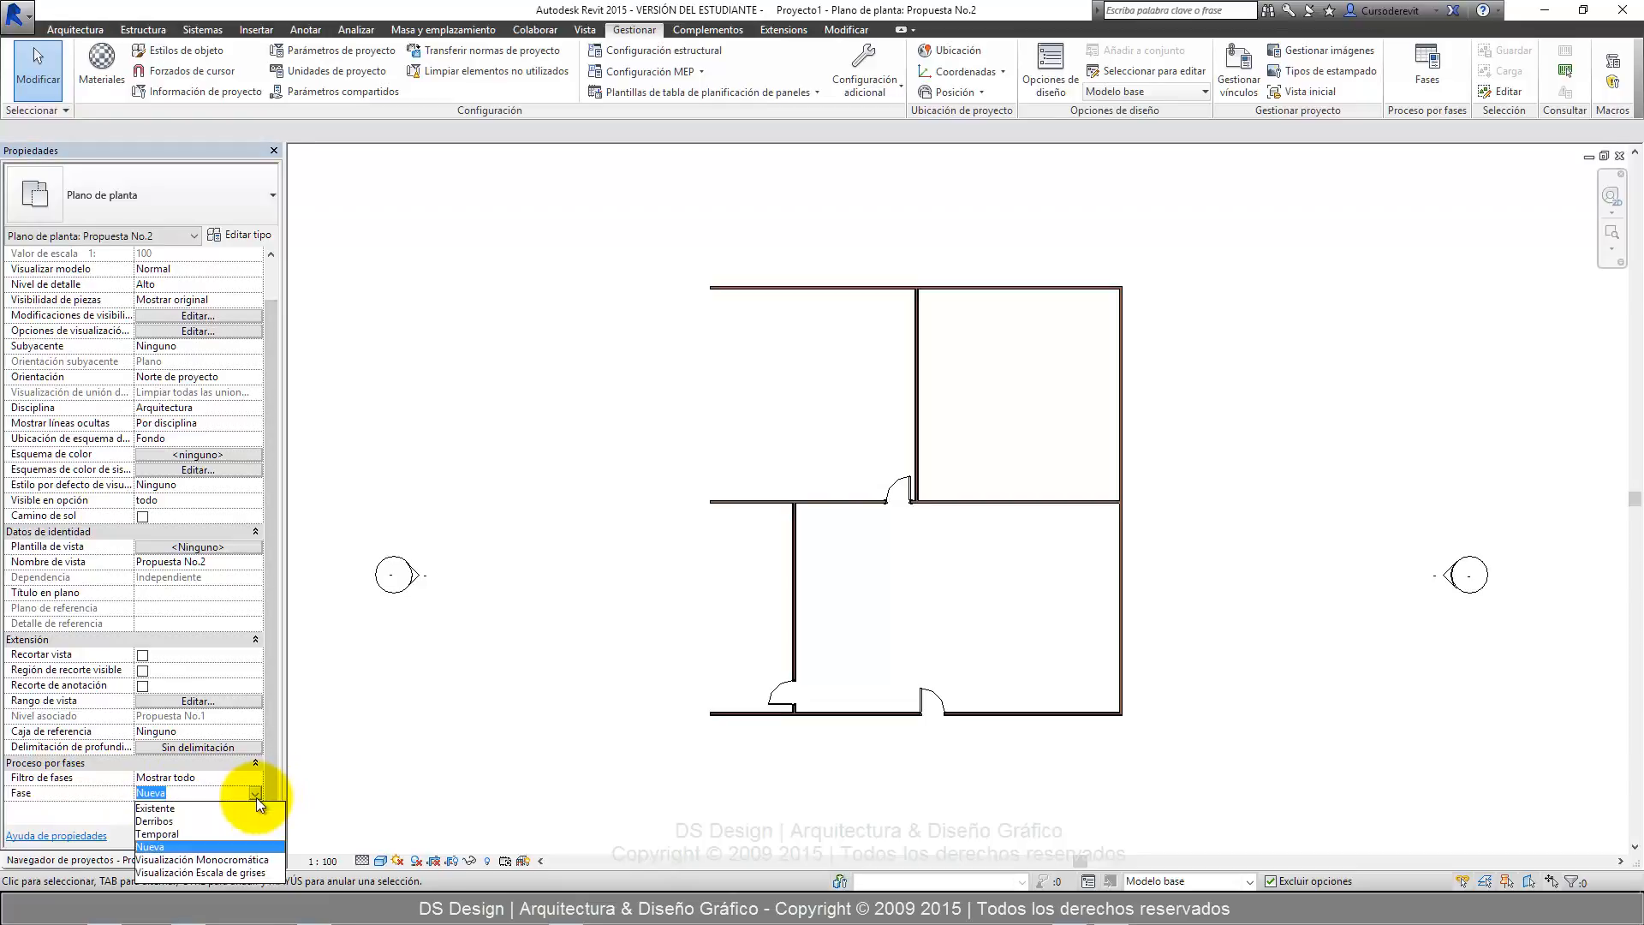
left_click(1220, 411)
left_click(1044, 79)
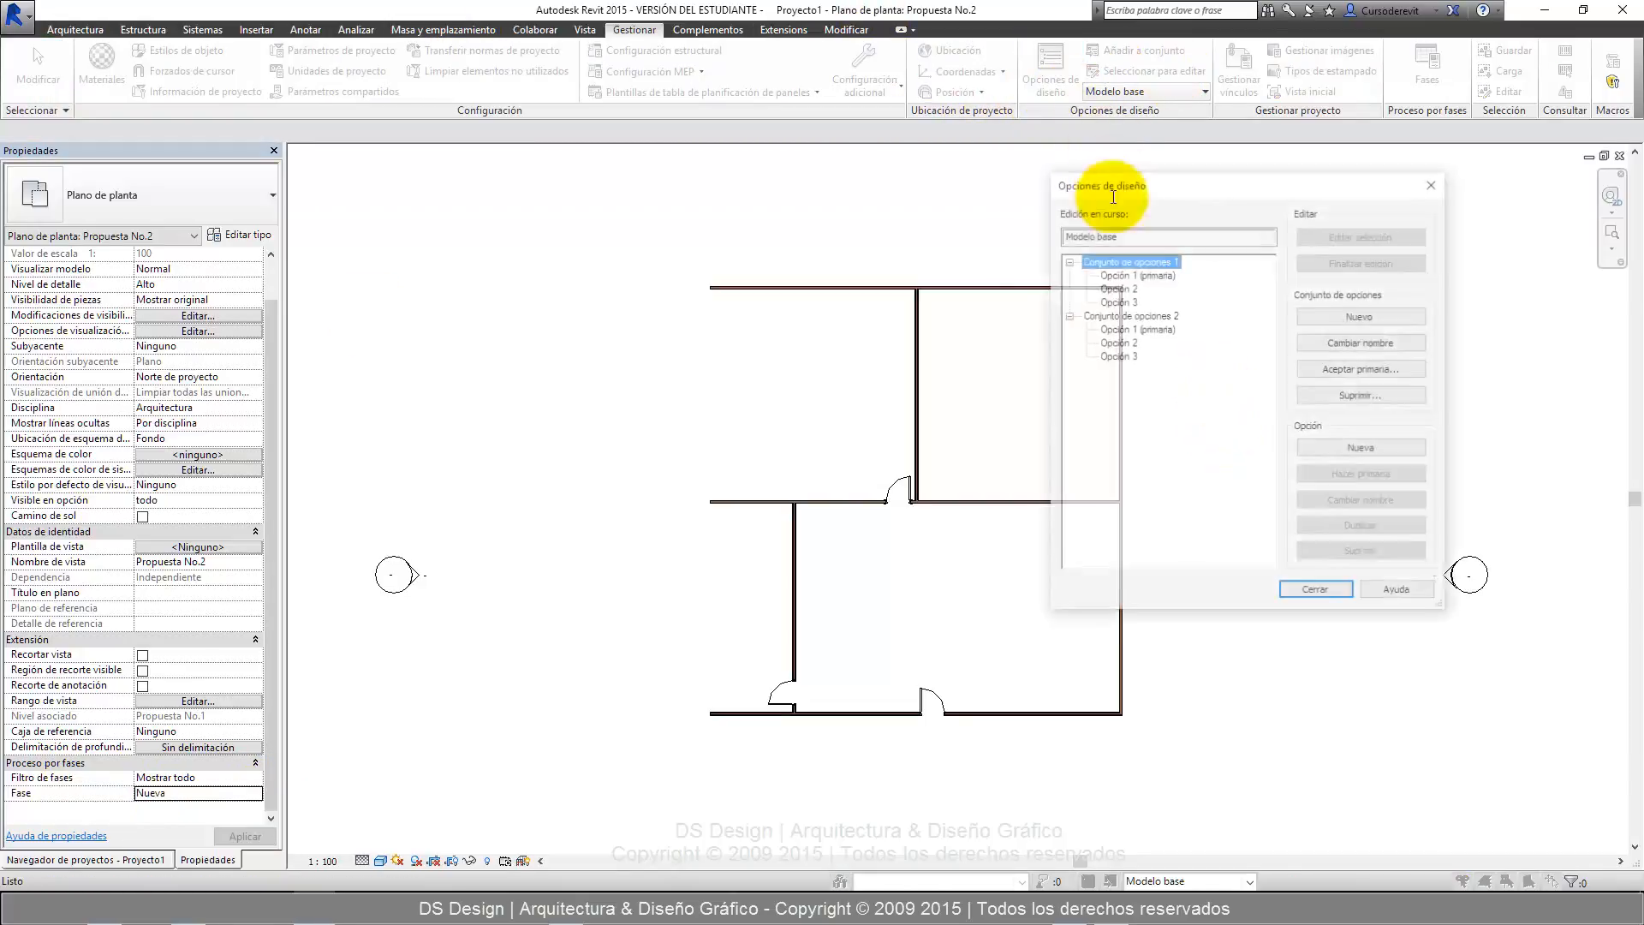
left_click(1433, 182)
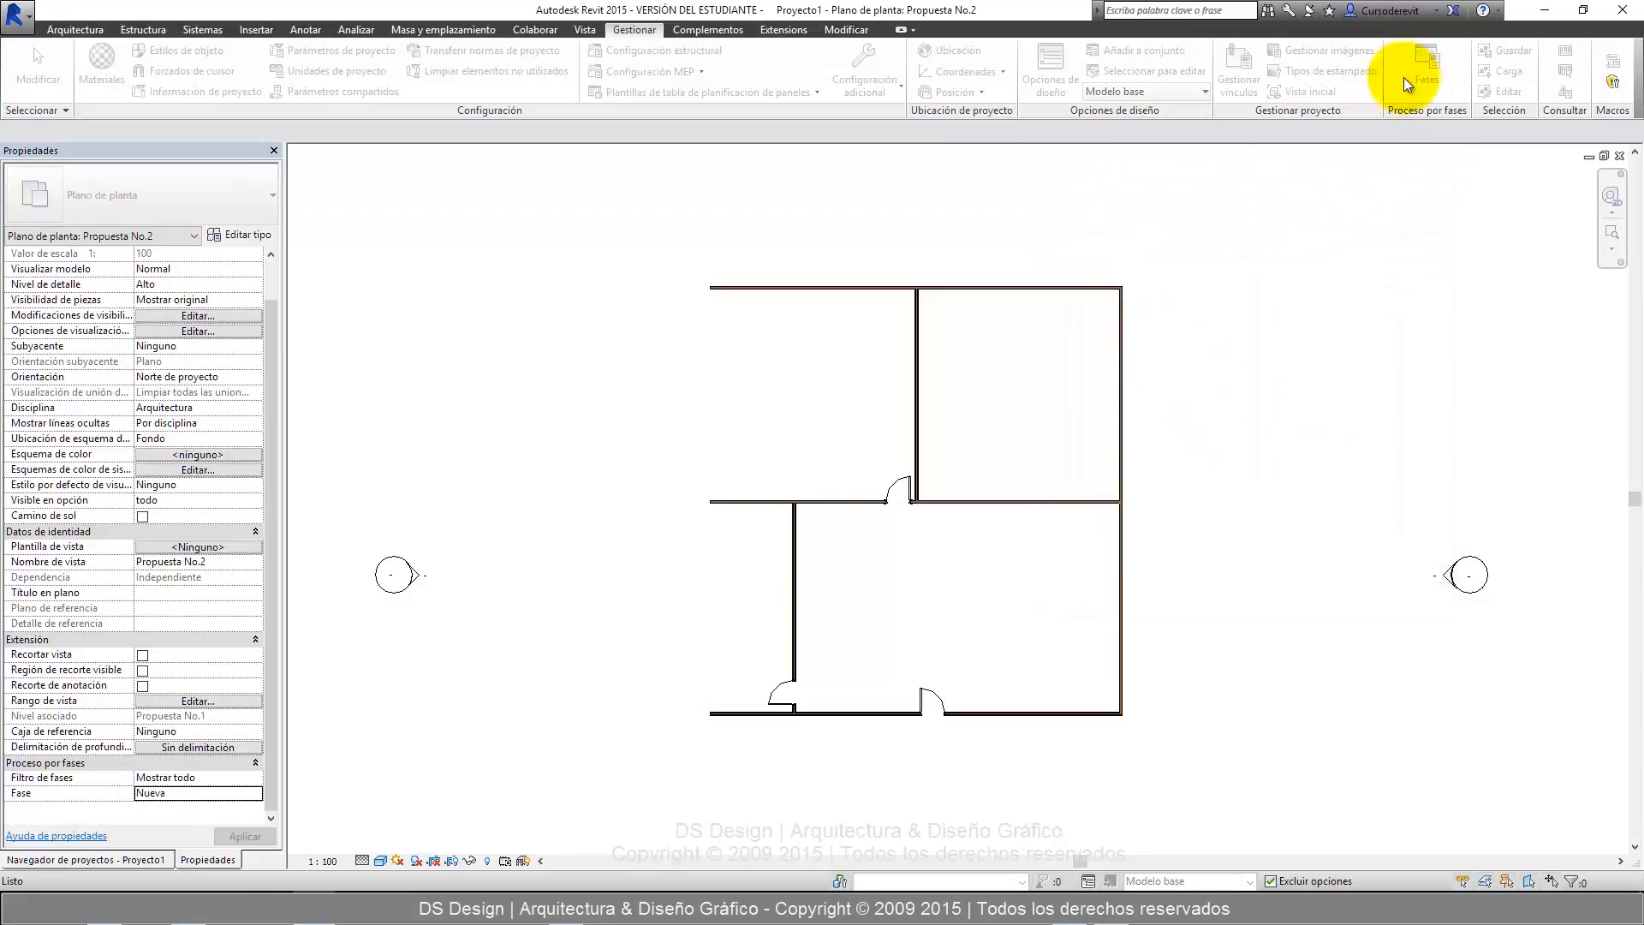
left_click(1411, 74)
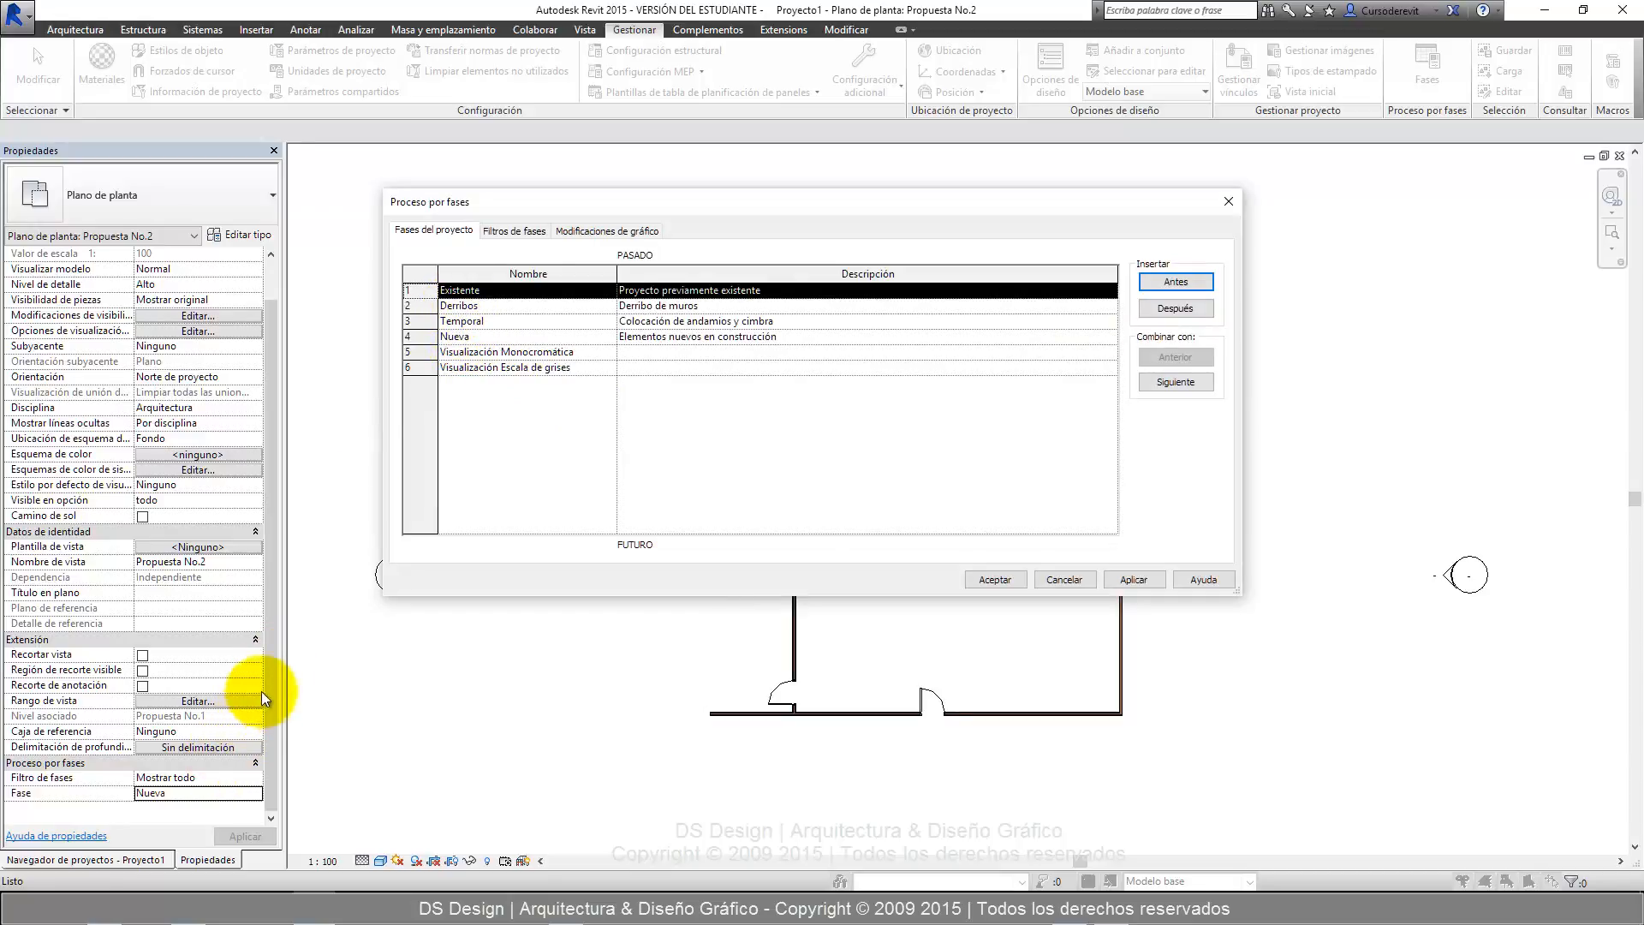
key("Escape")
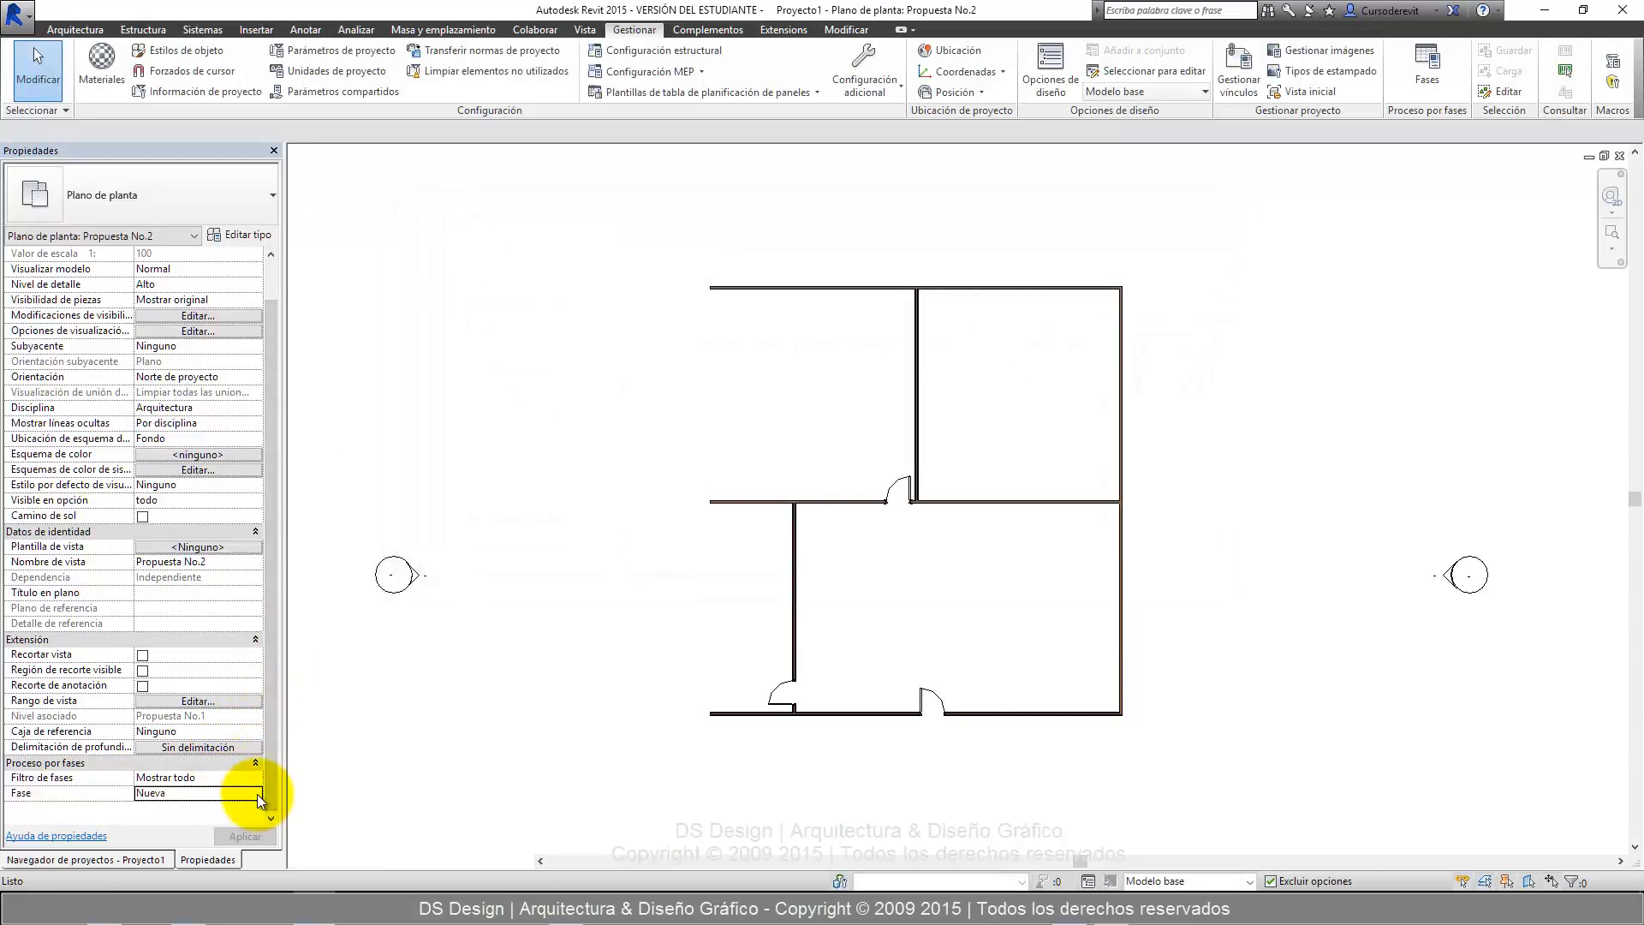
Switch the floor plan view's phase to Temporal and then to Derribos, applying each one.
left_click(257, 794)
left_click(176, 834)
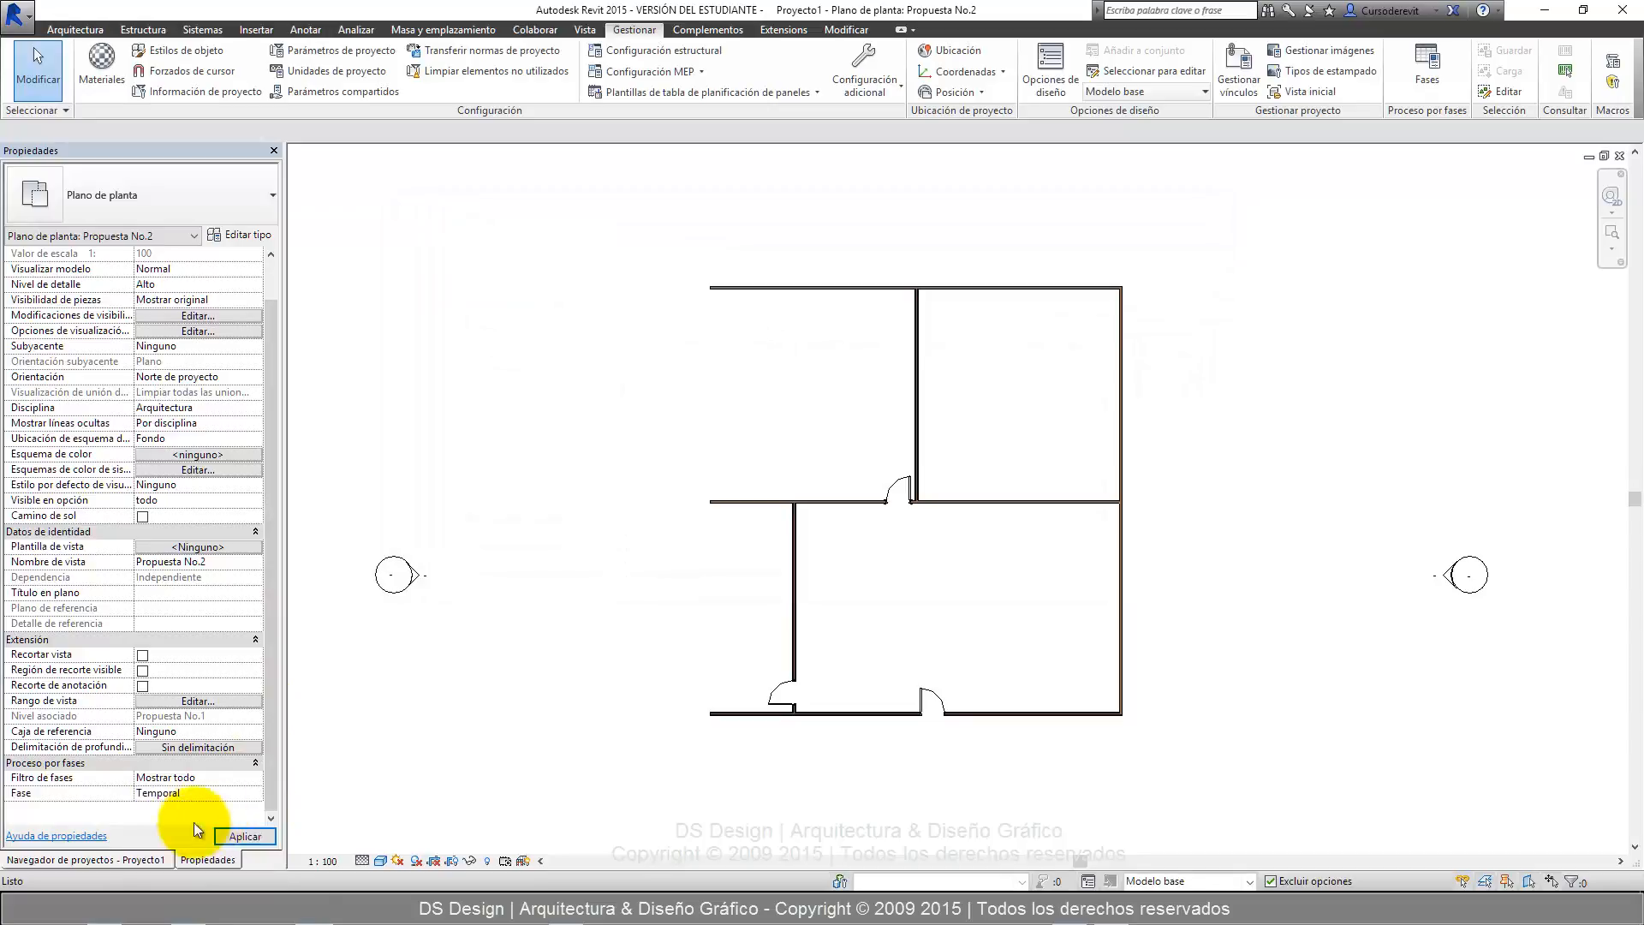
left_click(246, 836)
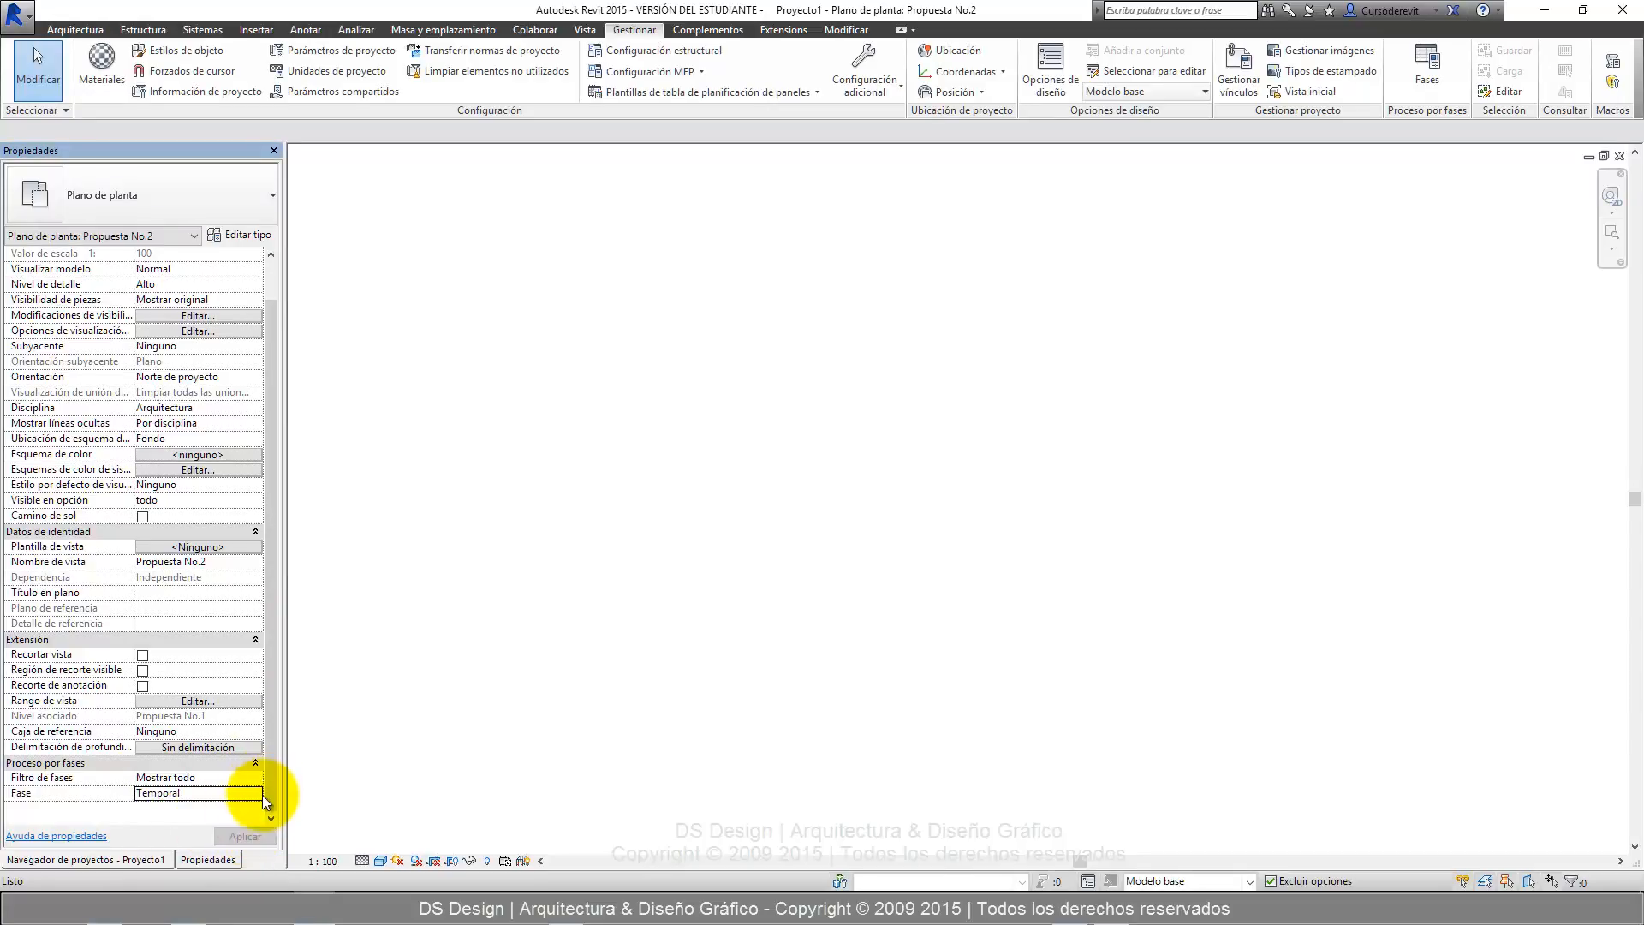
left_click(255, 793)
left_click(185, 825)
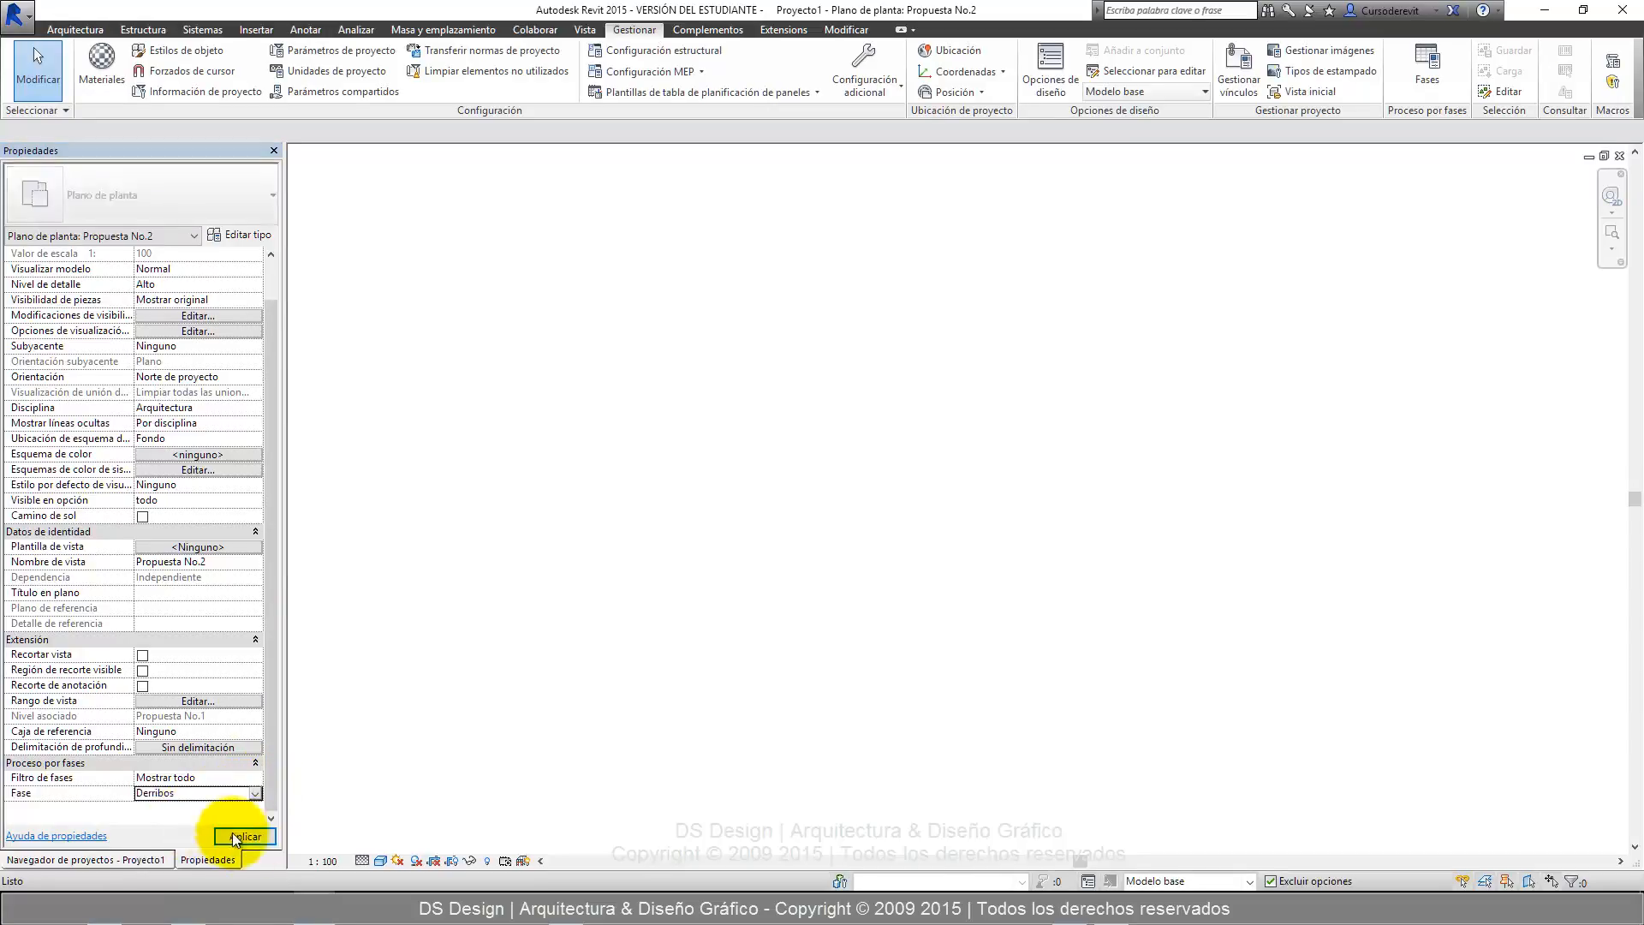
left_click(235, 836)
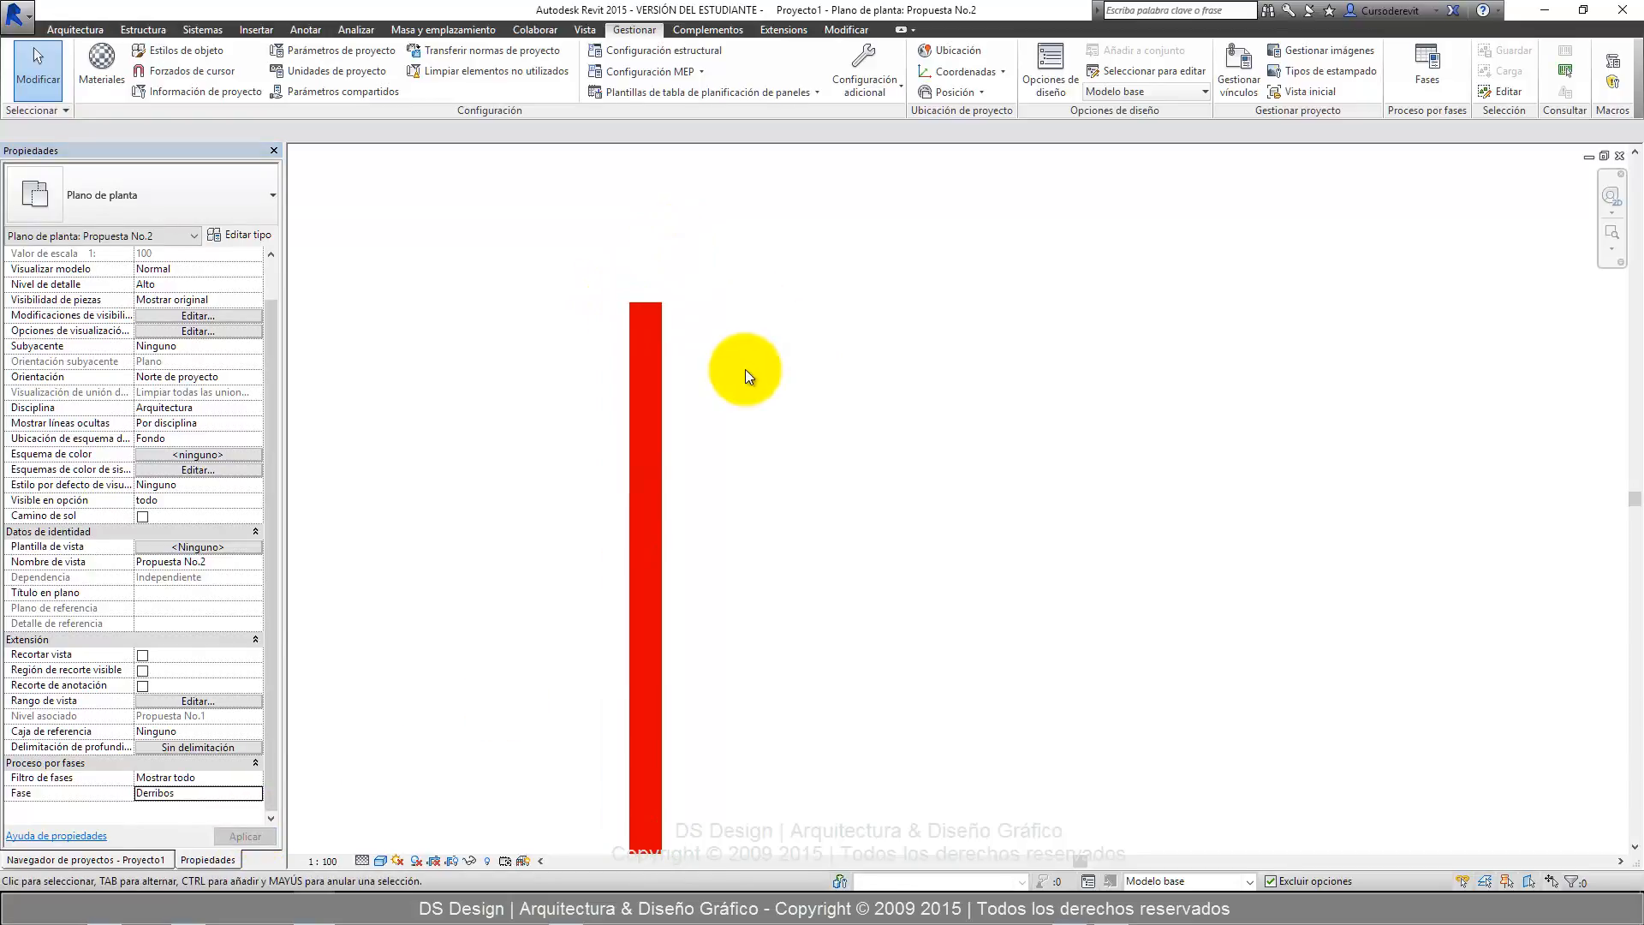
scroll(501, 341, "down", 4)
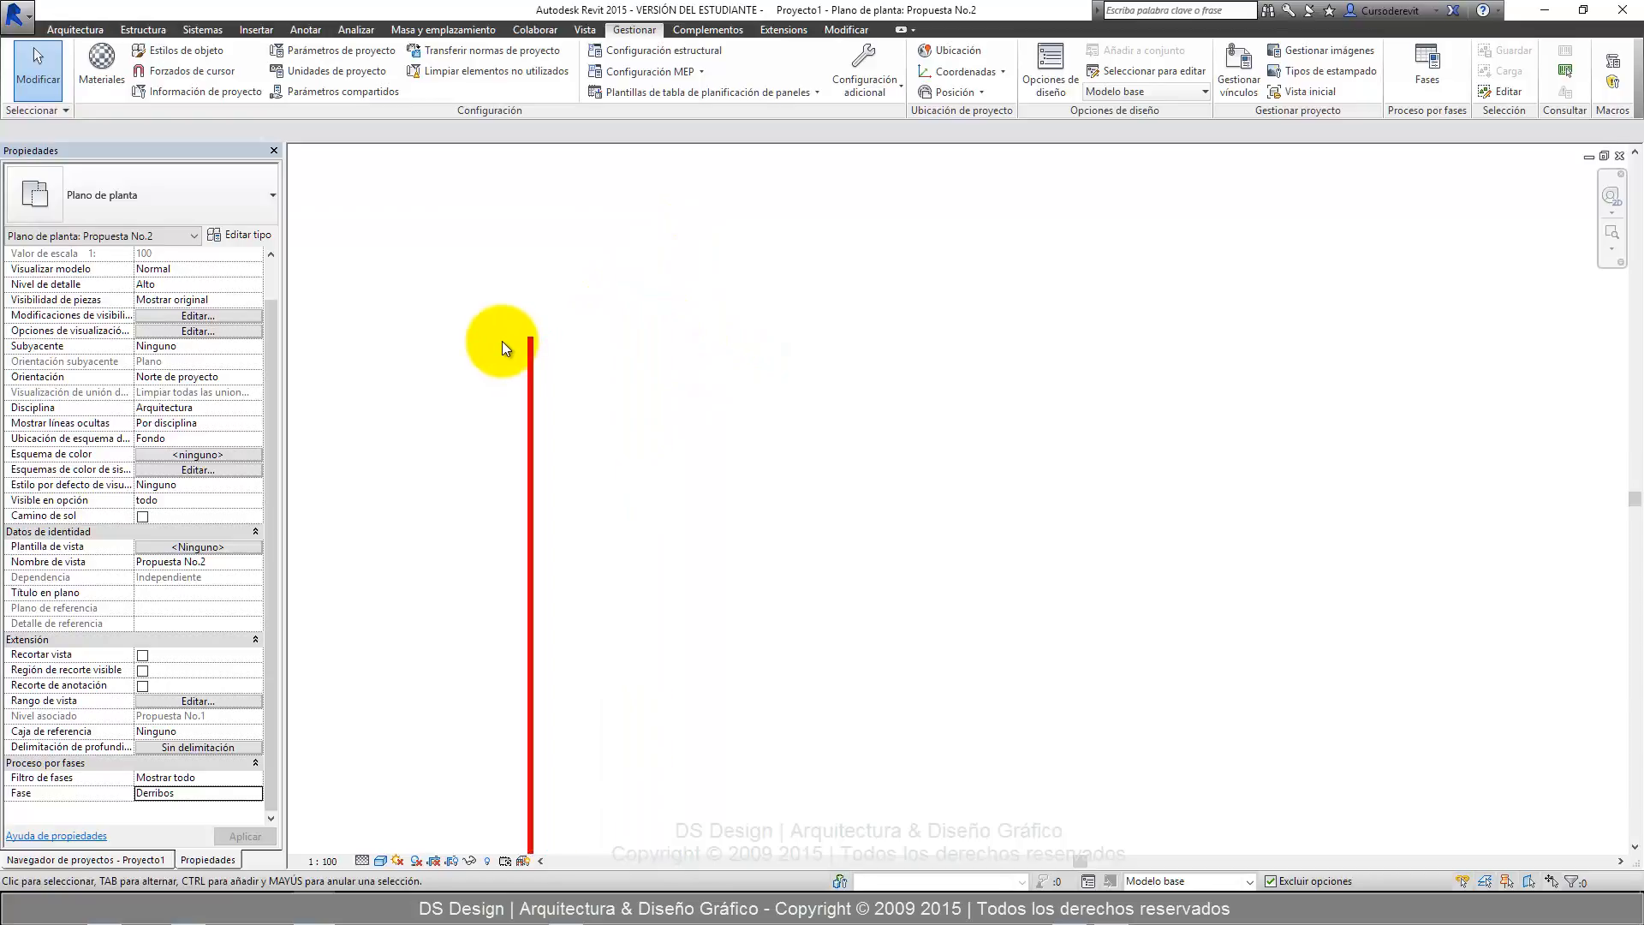
Set the floor plan view's phase to Existente and inspect how the left wall is displayed.
left_click(255, 792)
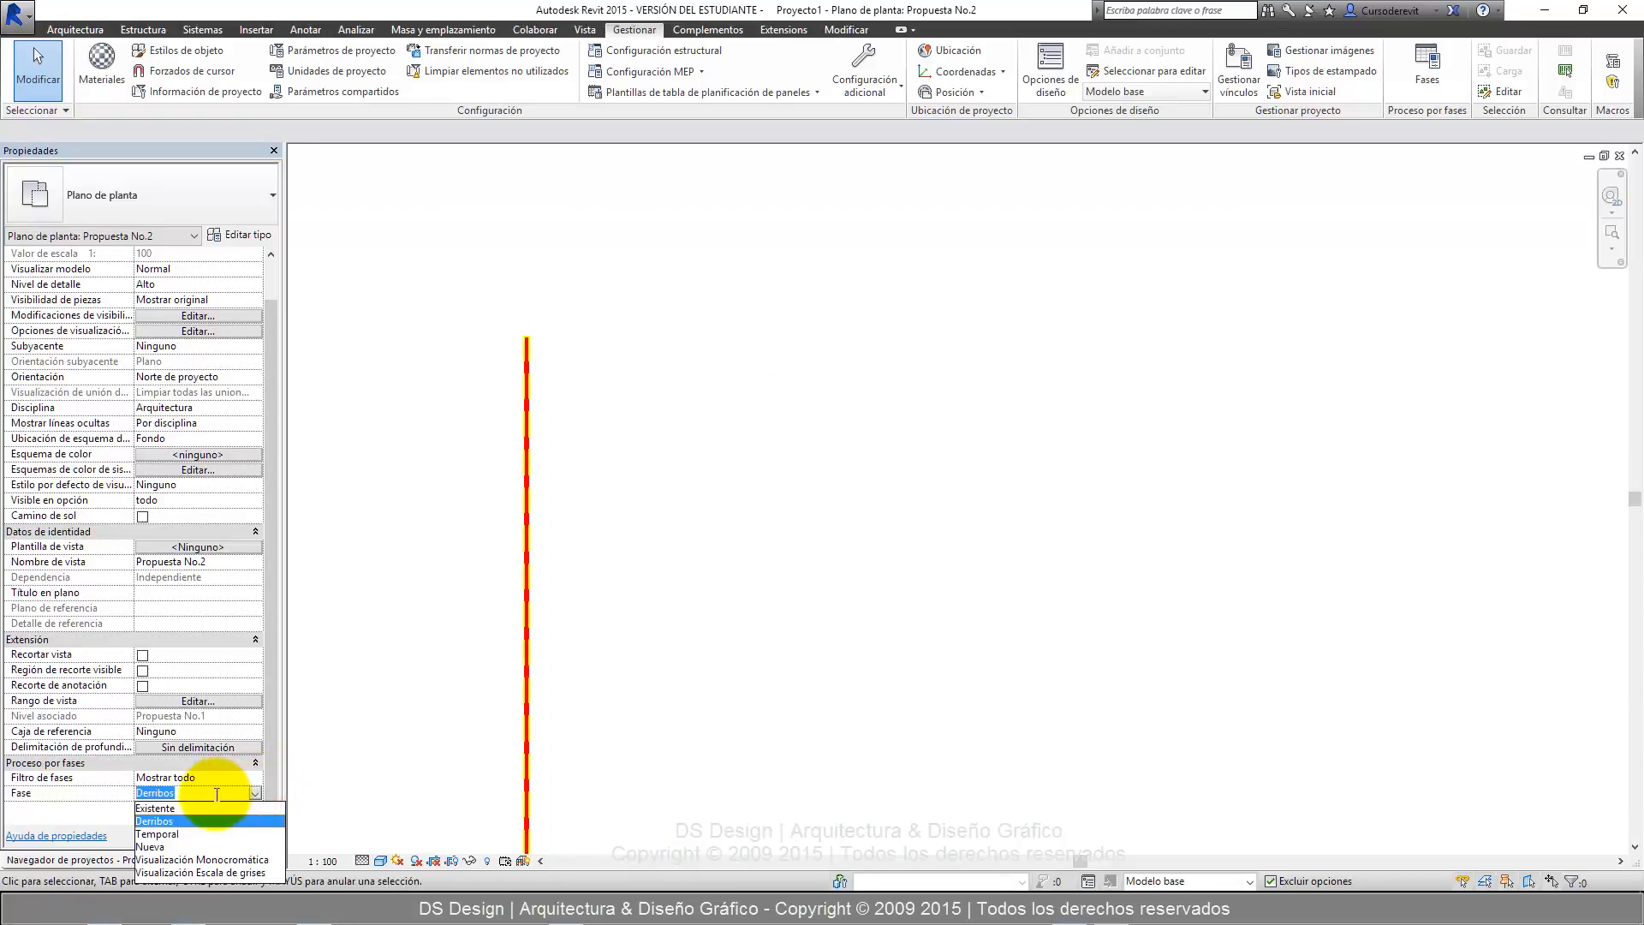
left_click(155, 807)
scroll(549, 392, "down", 3)
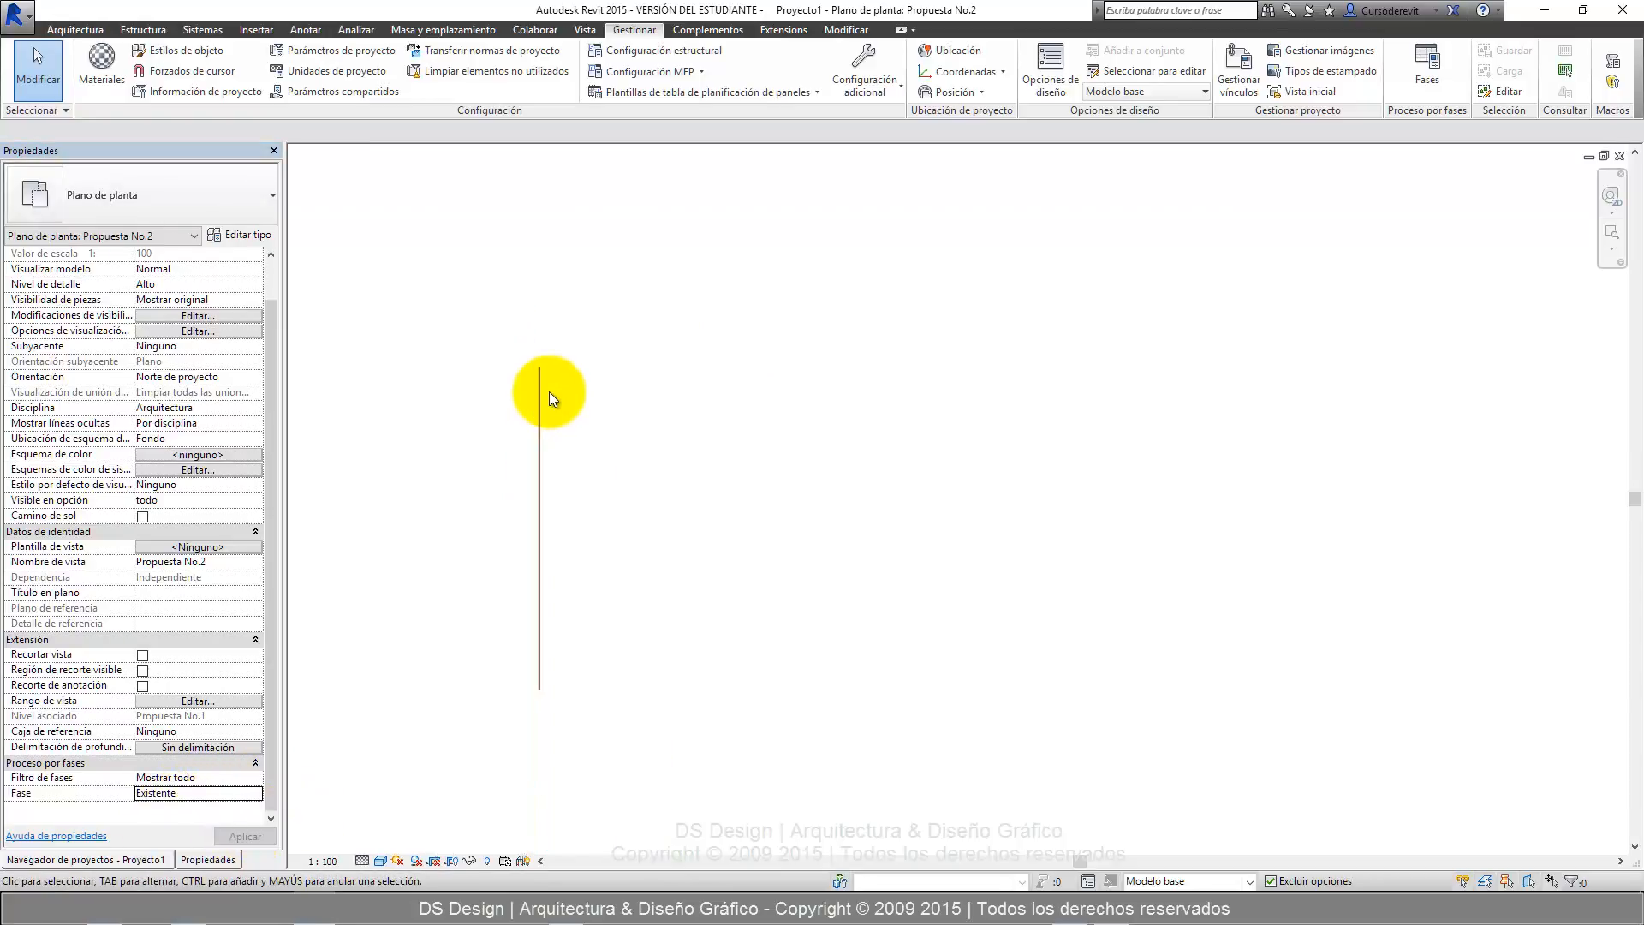
scroll(533, 351, "up", 4)
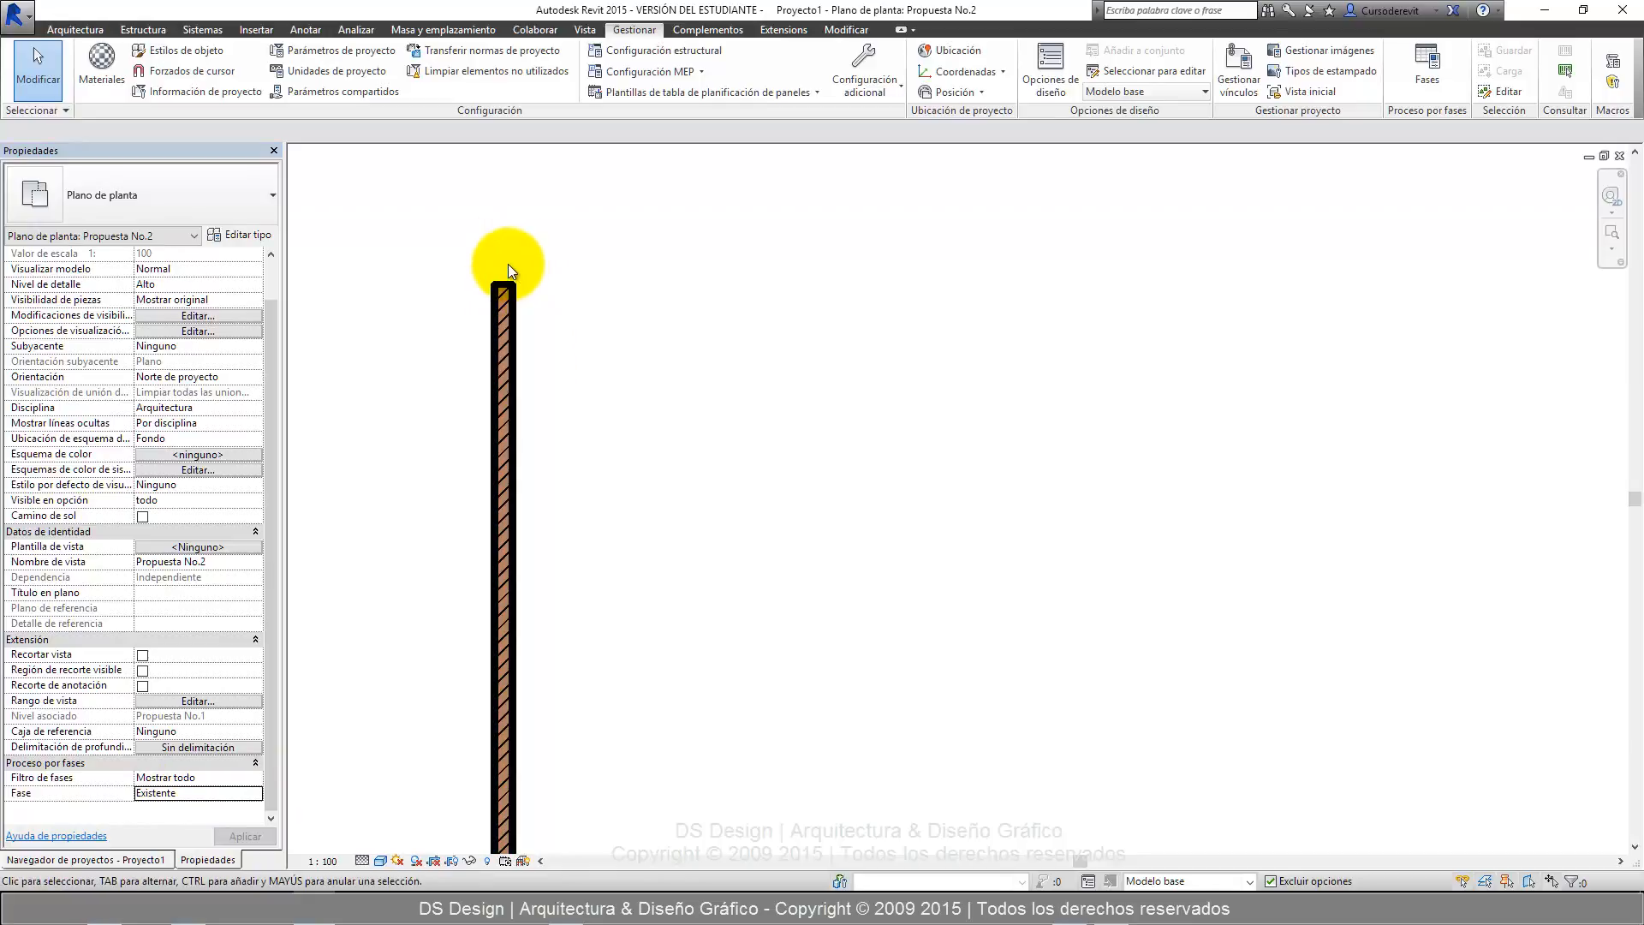
scroll(508, 268, "down", 3)
Return the floor plan view to the Nueva phase and apply the change.
left_click(255, 792)
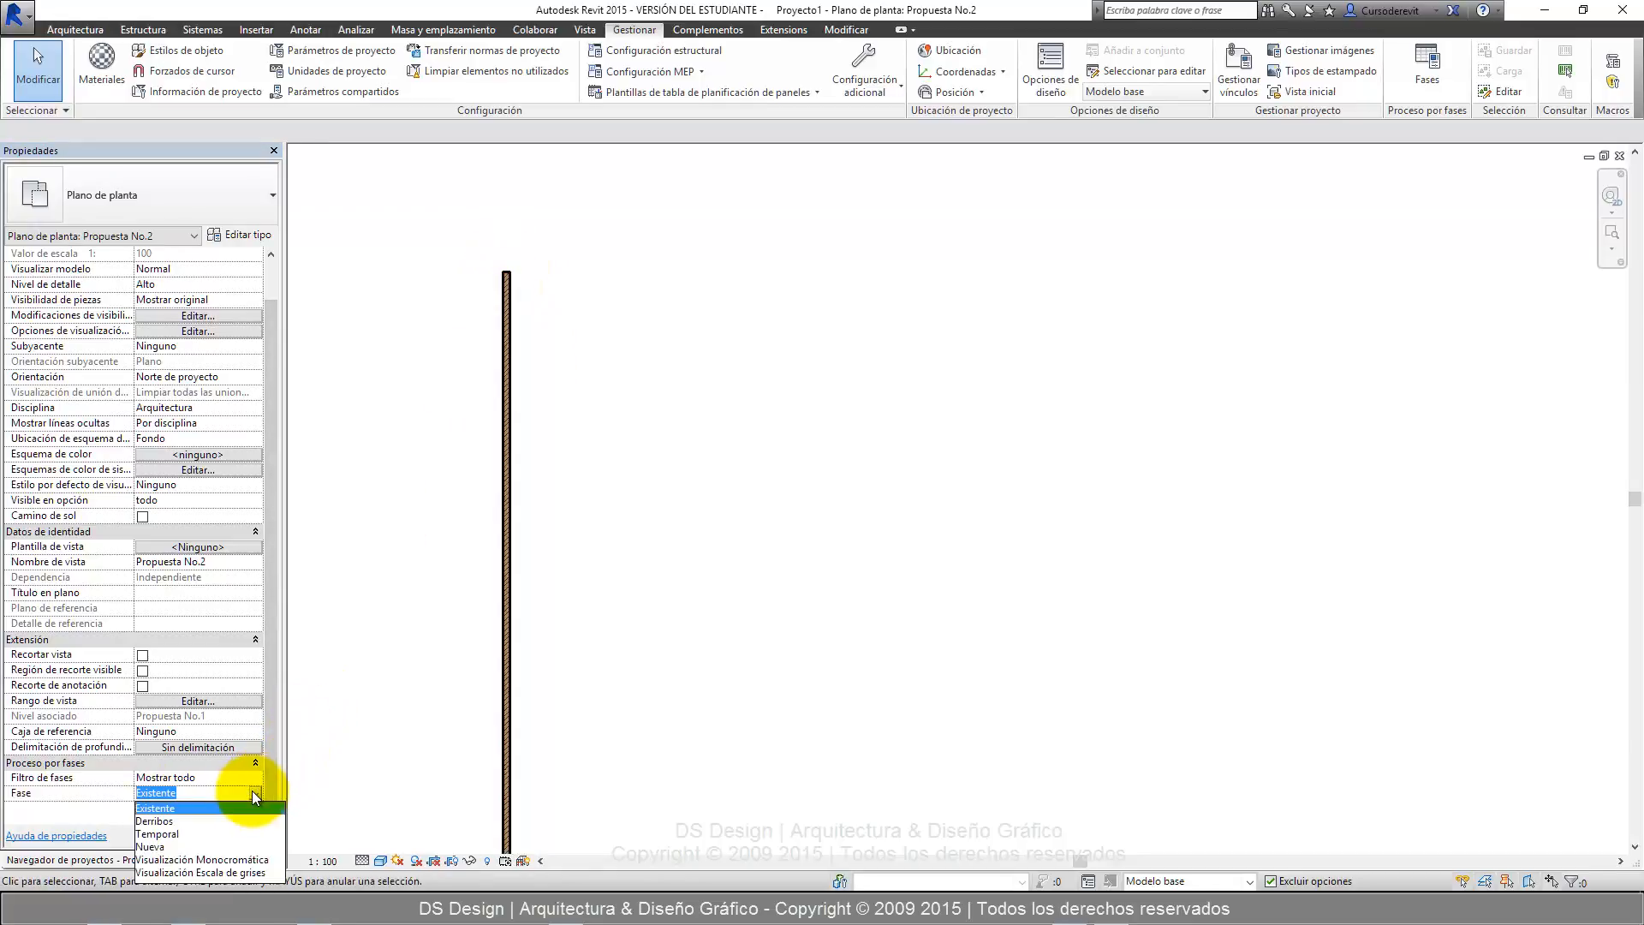
left_click(178, 846)
left_click(245, 836)
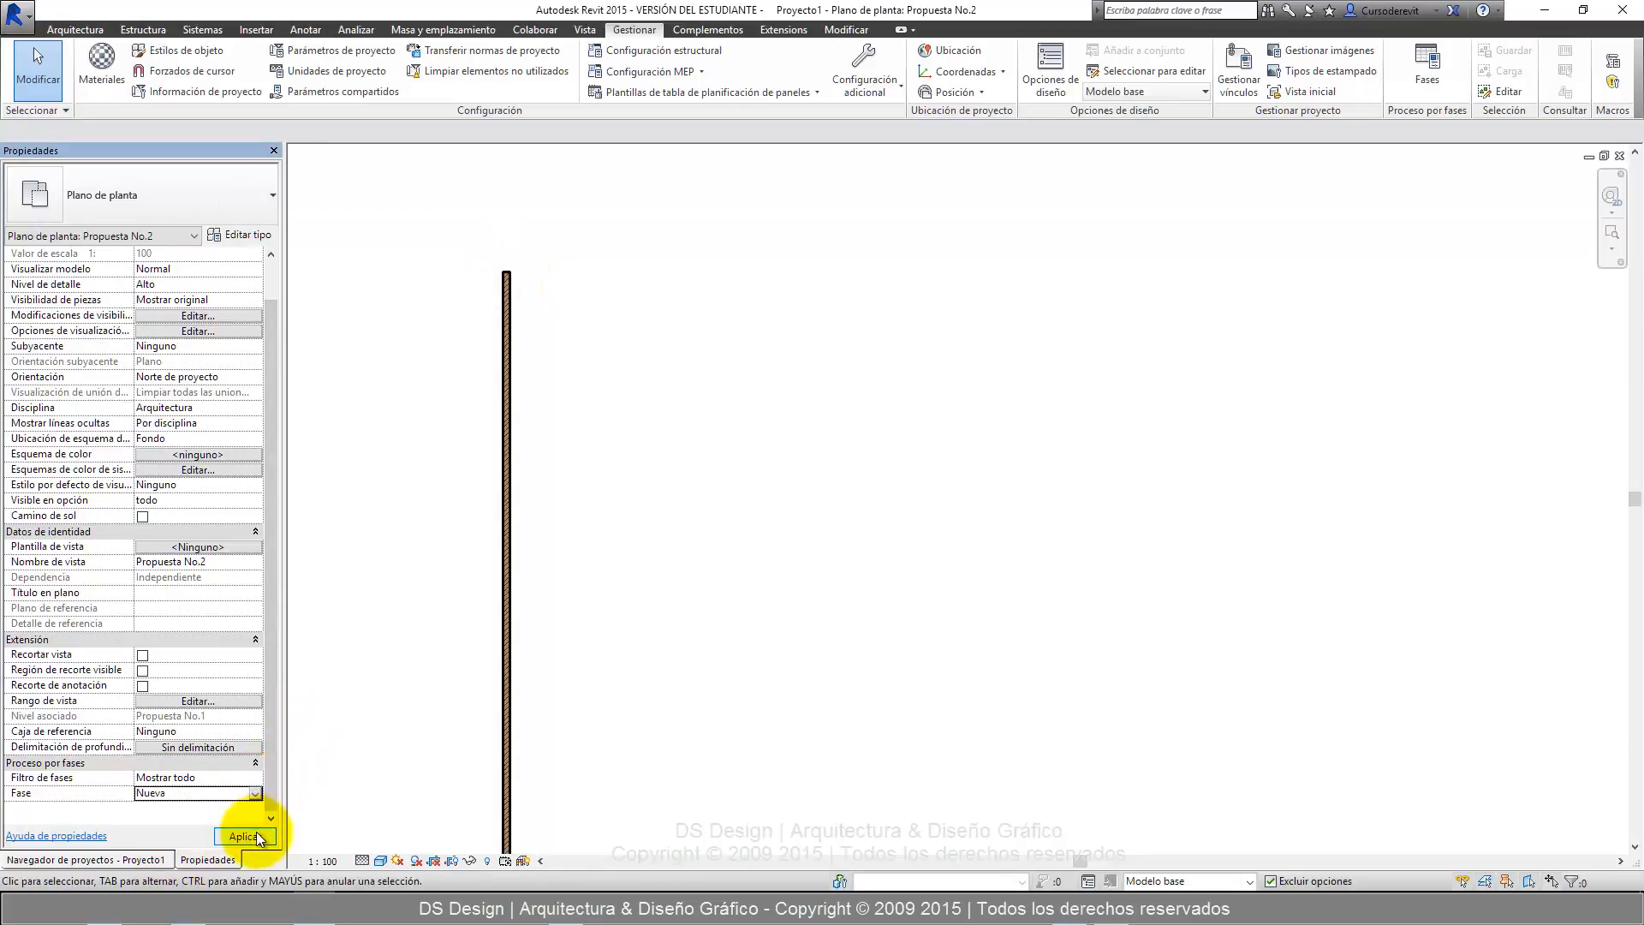
scroll(599, 272, "down", 2)
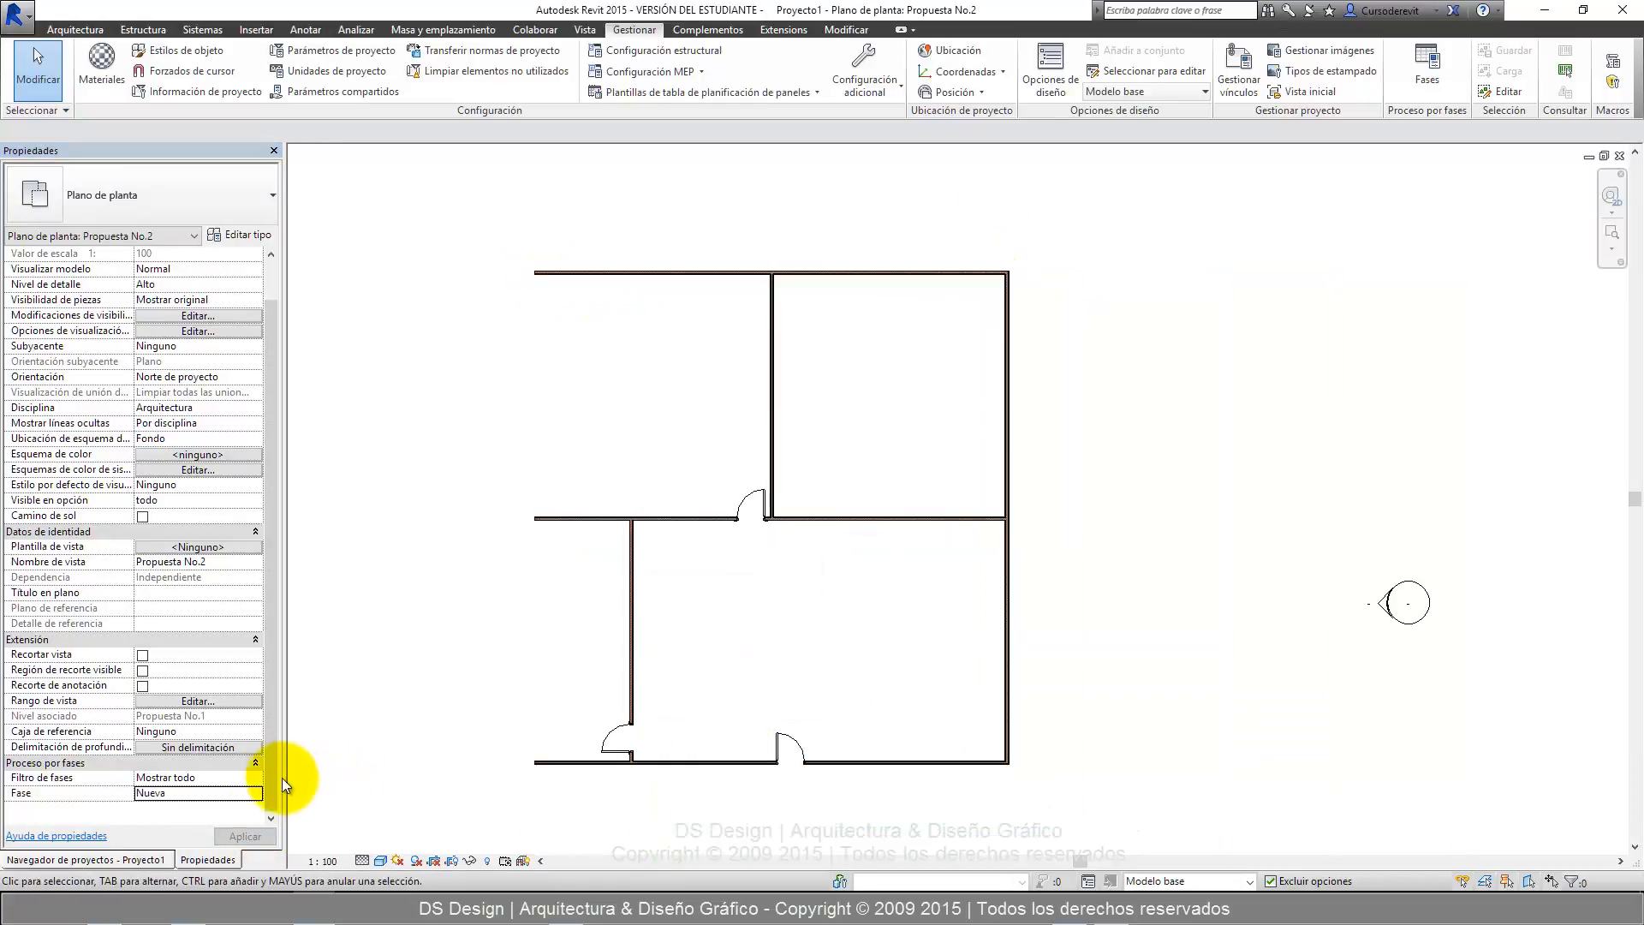
Set the floor plan view's phase filter to Ninguno, apply it and inspect the upper-left wall corner.
left_click(257, 777)
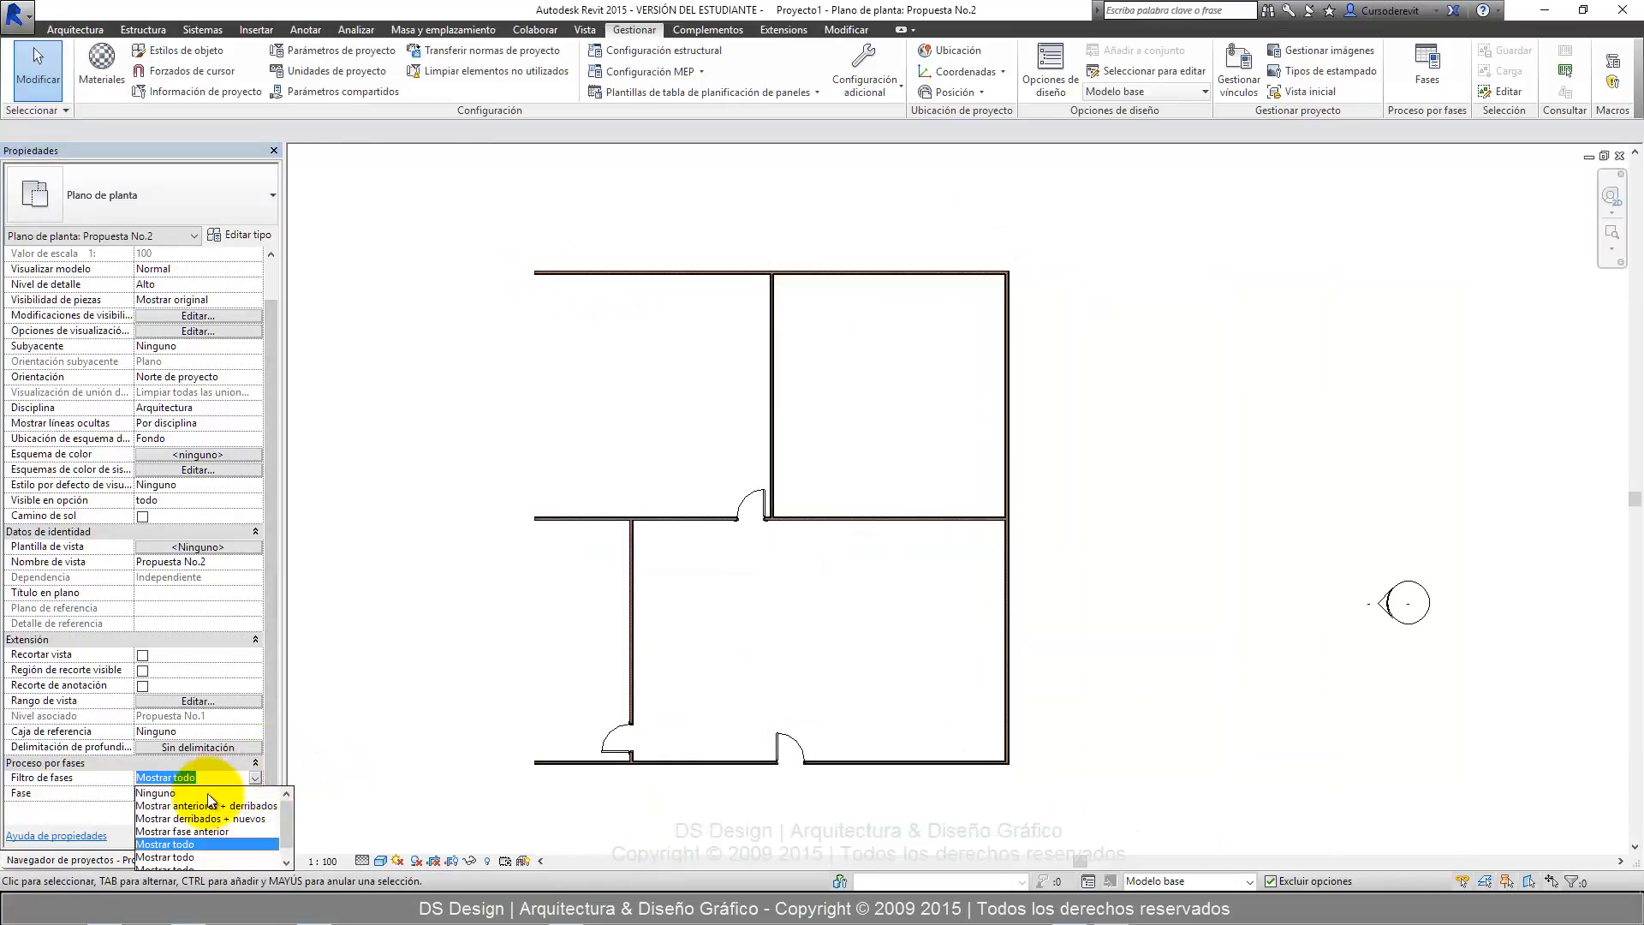
left_click(192, 793)
left_click(238, 834)
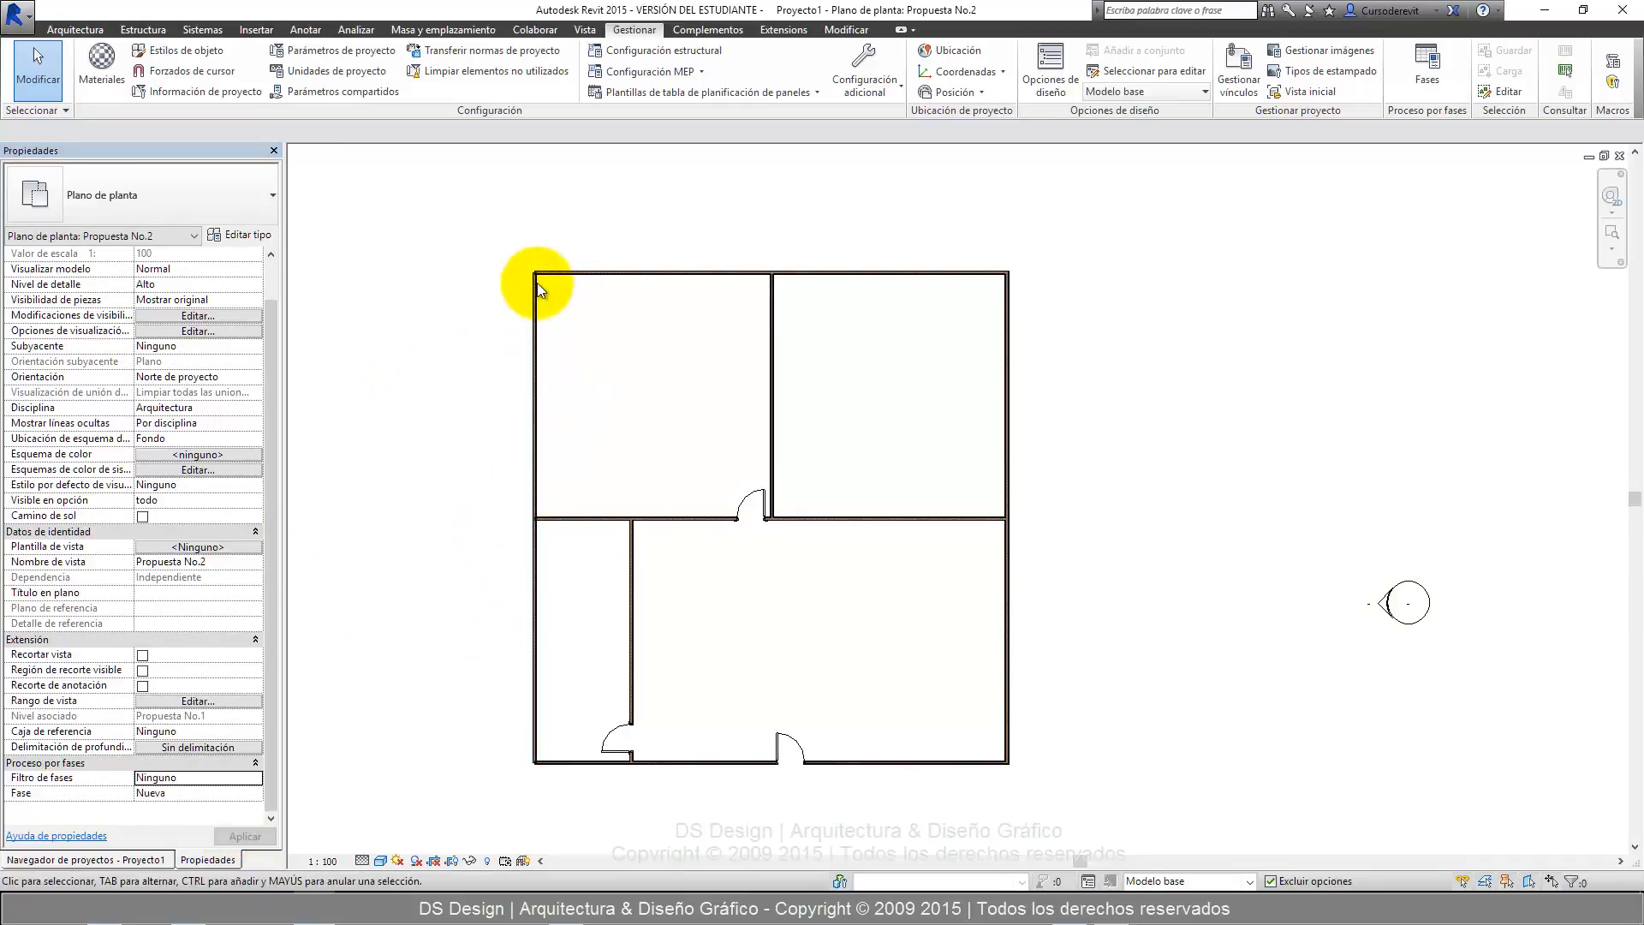
scroll(538, 280, "up", 4)
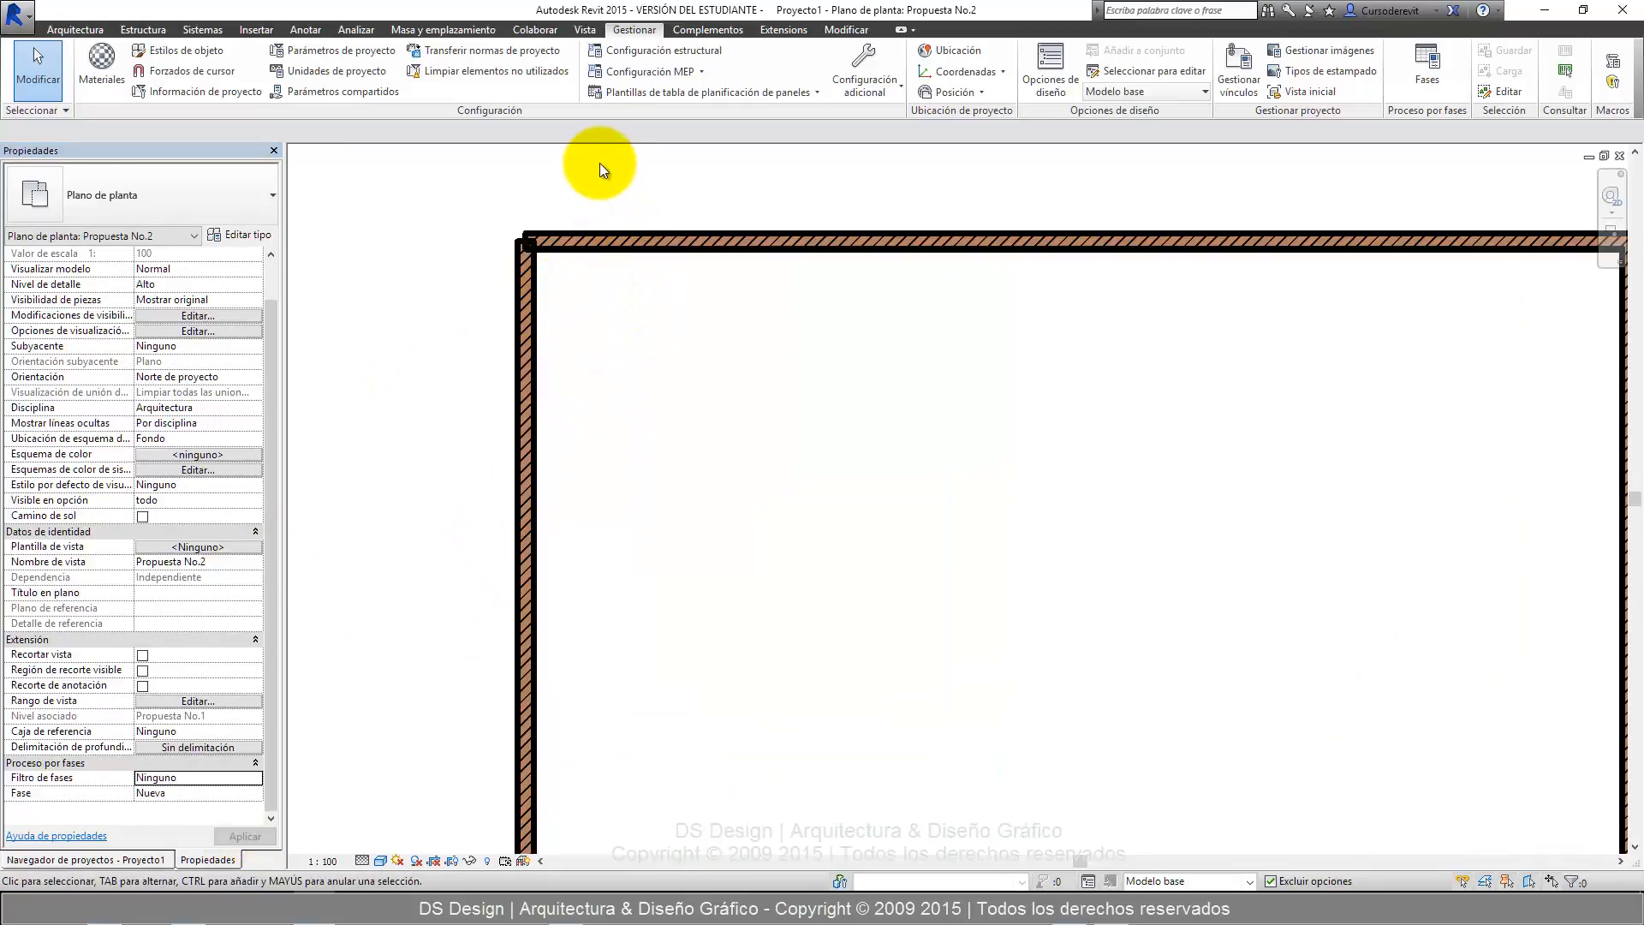
Set the floor plan view's phase filter to Mostrar anteriores + derribados and apply it.
scroll(600, 163, "down", 4)
left_click(255, 778)
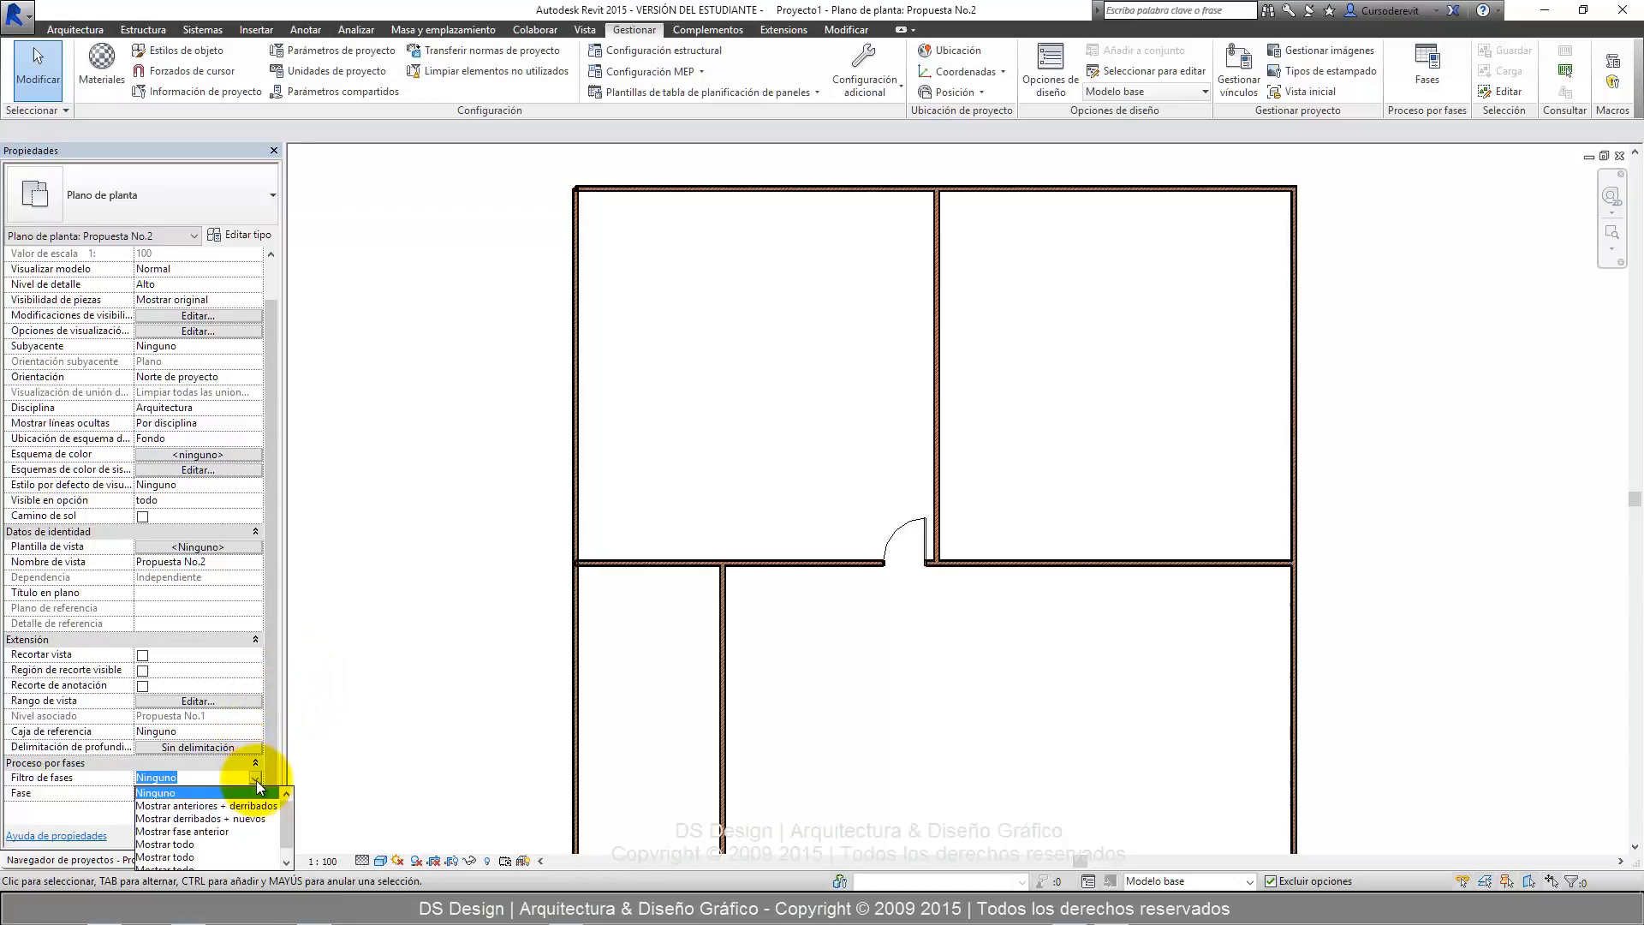
left_click(209, 807)
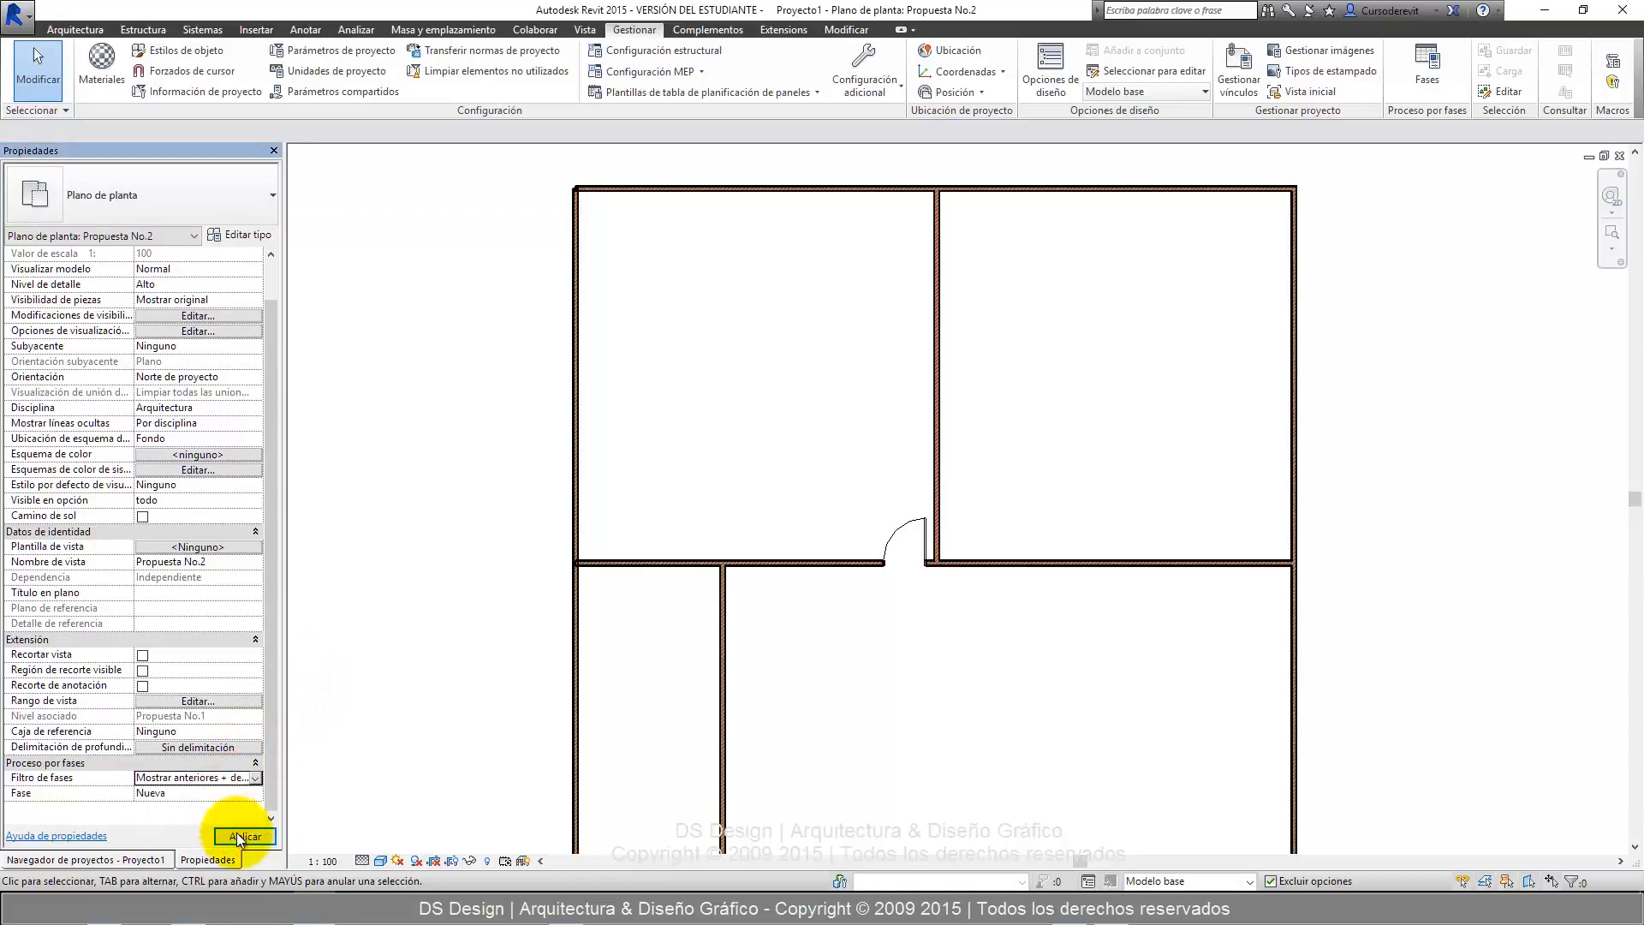
left_click(240, 835)
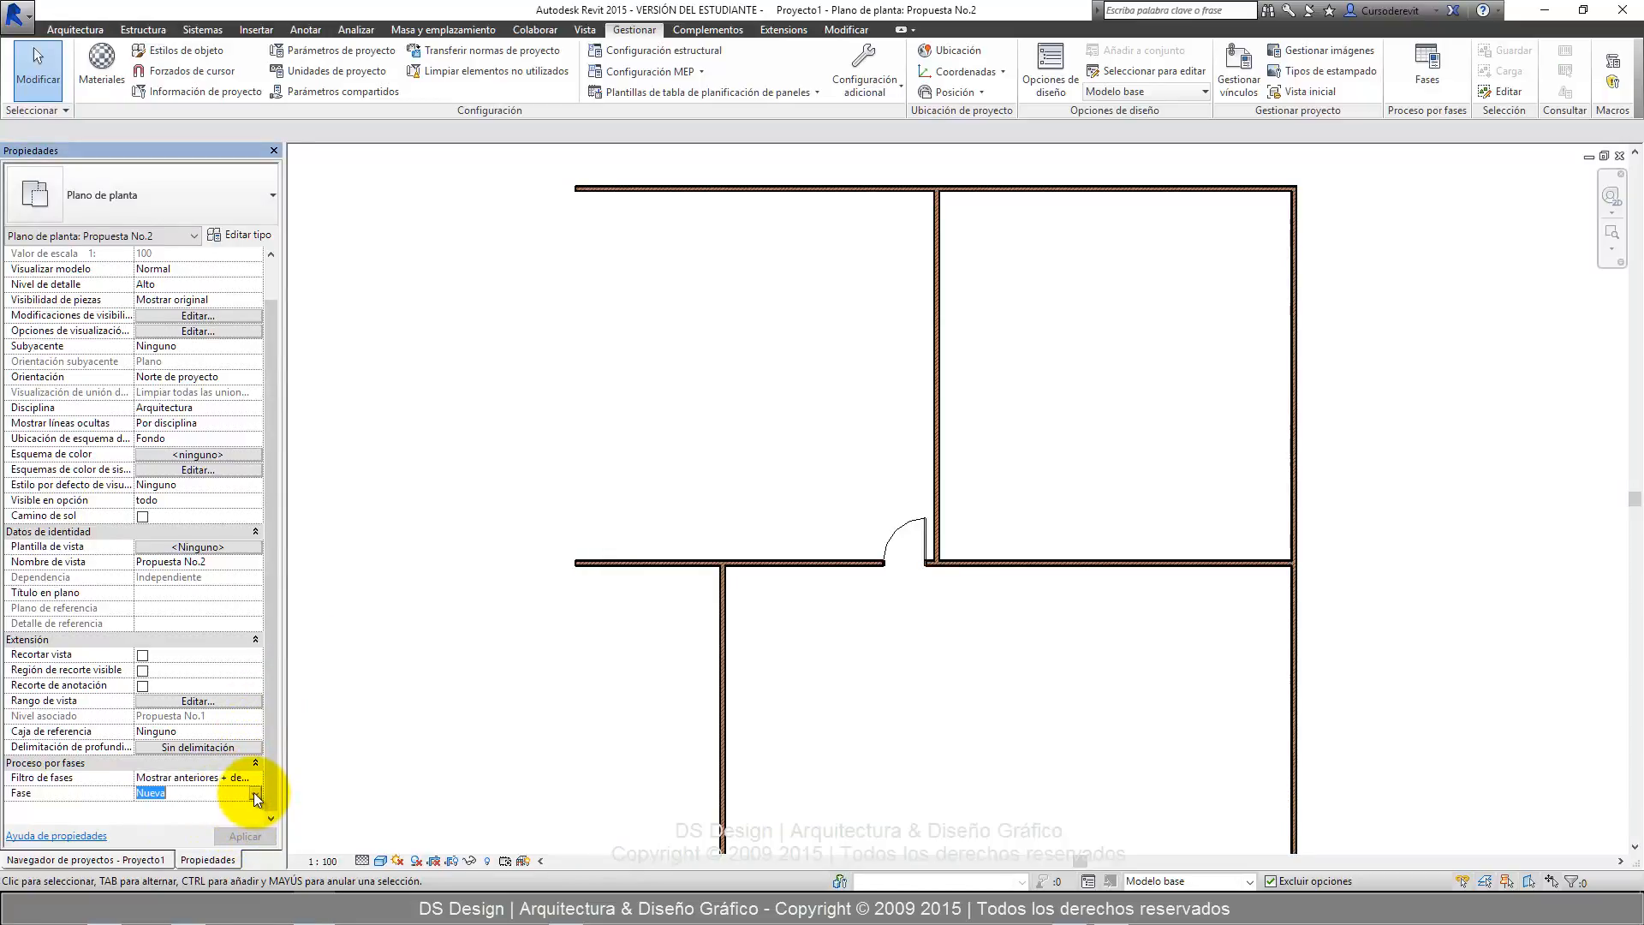
Switch the floor plan view's phase to Derribos and then to Temporal, applying each one.
left_click(254, 794)
left_click(208, 823)
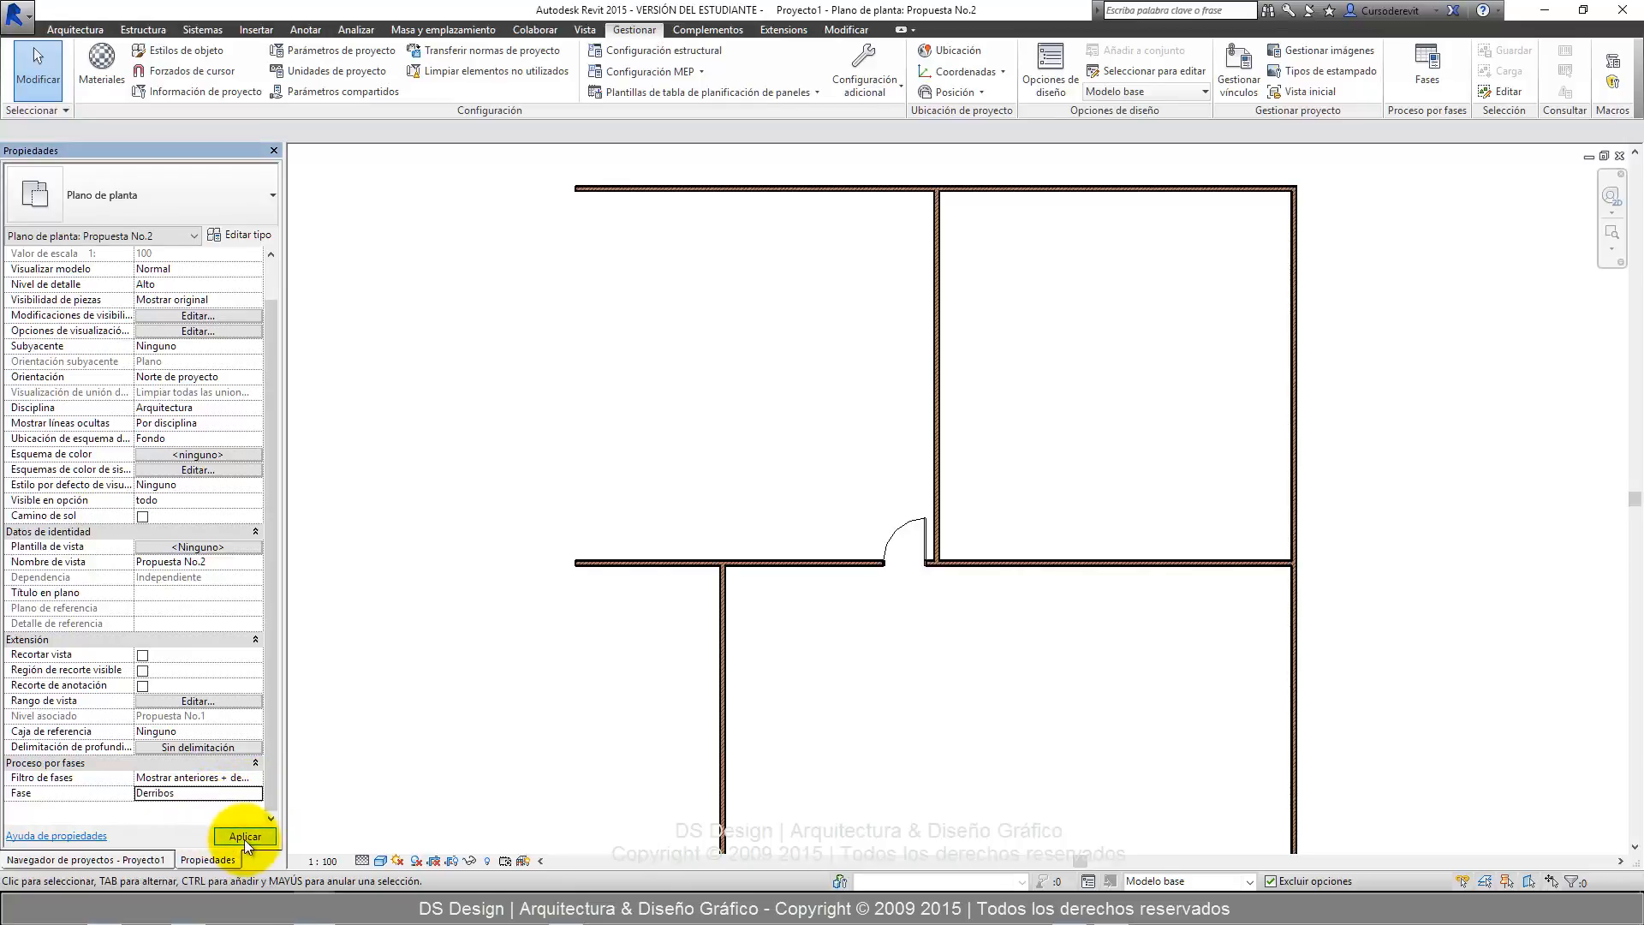
left_click(244, 838)
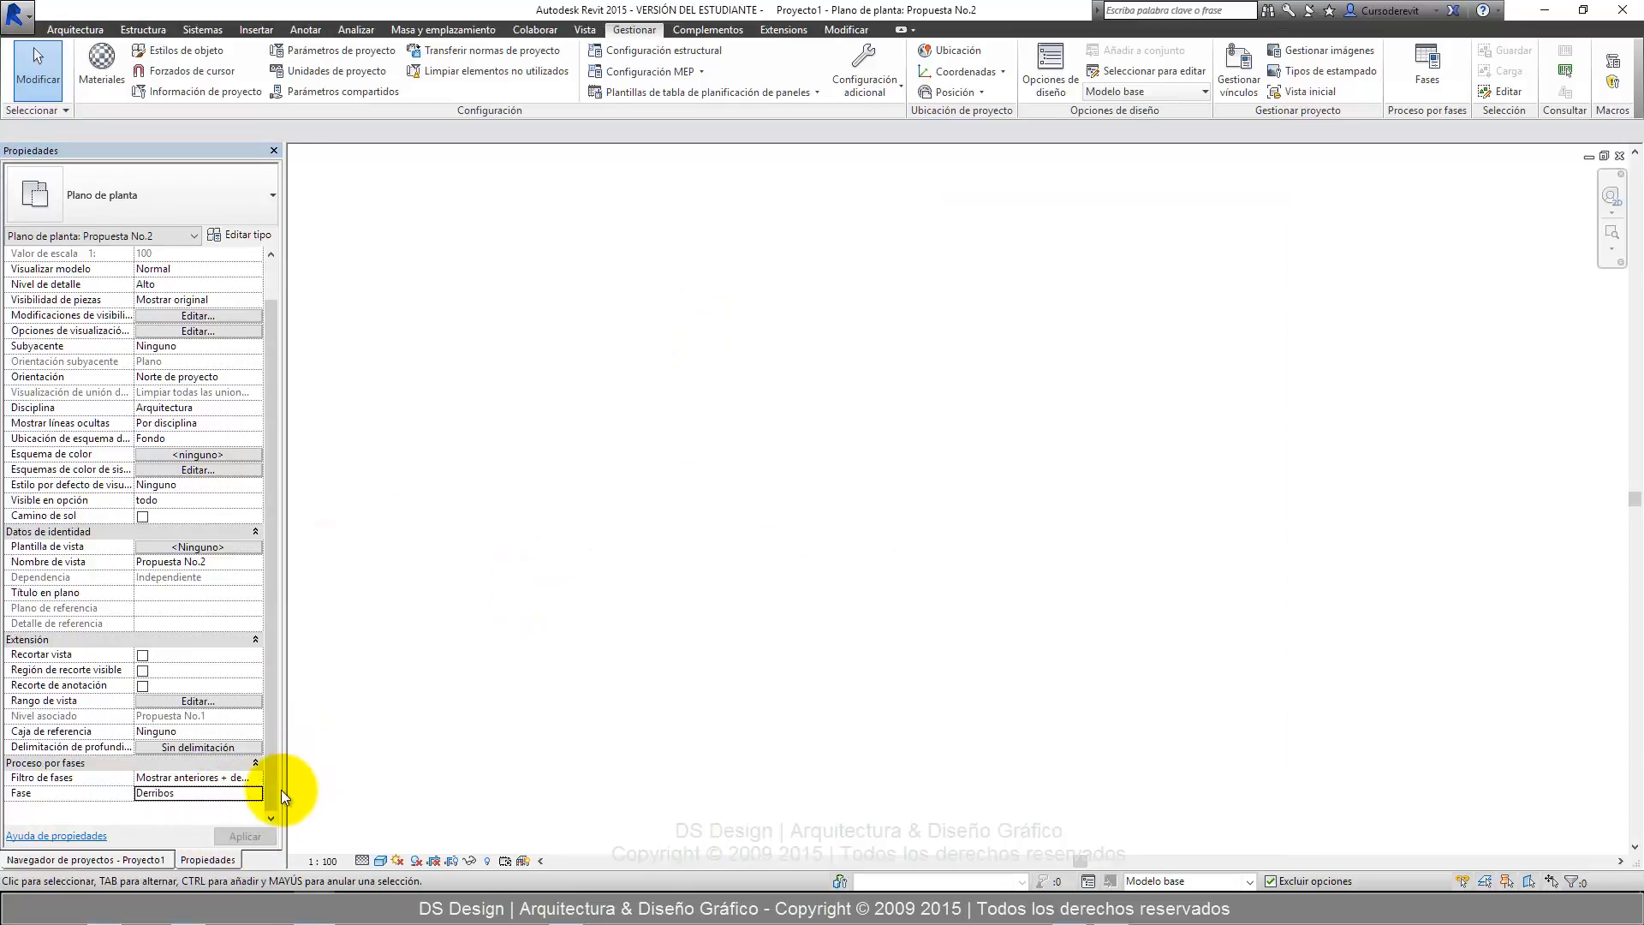
left_click(234, 793)
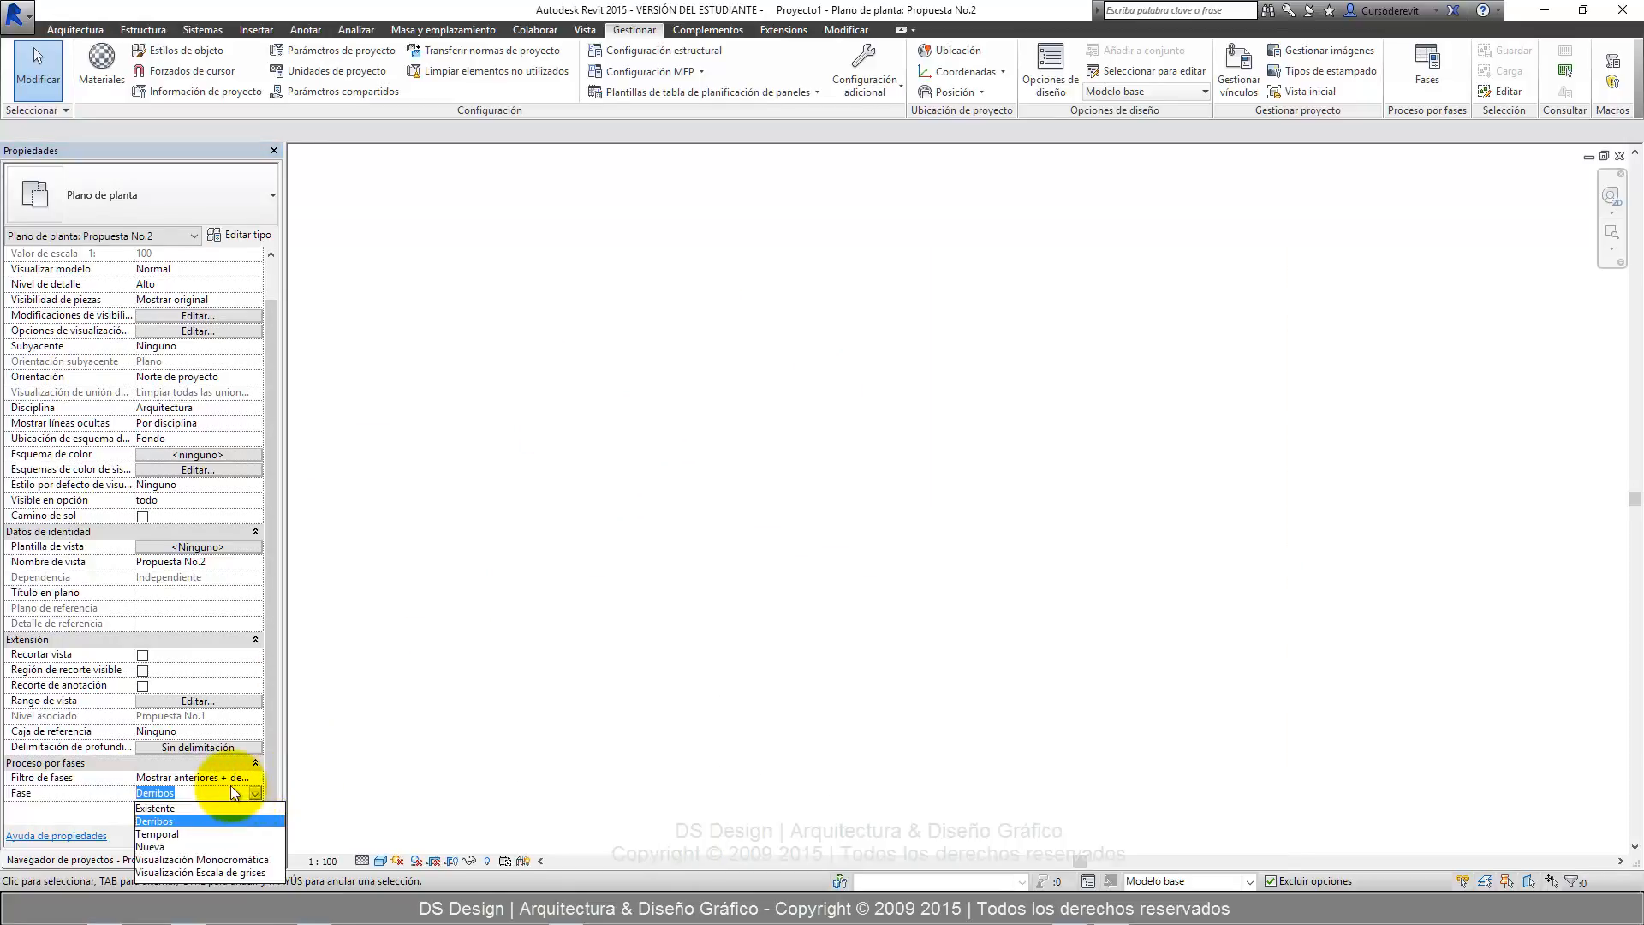
left_click(187, 832)
left_click(259, 833)
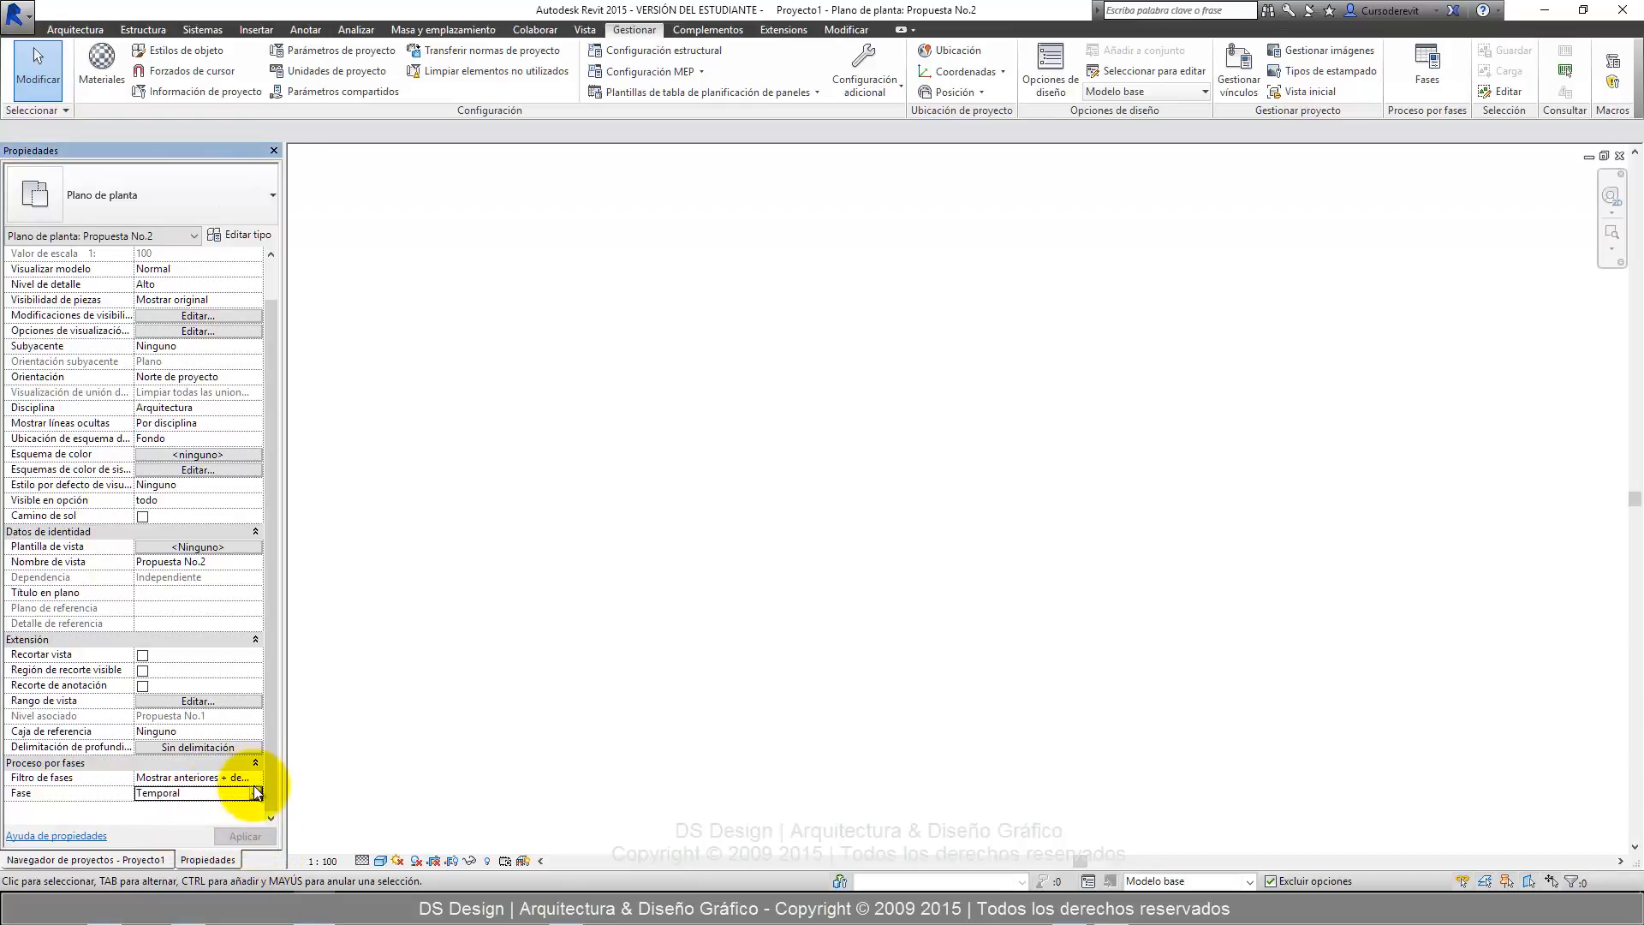
Set the floor plan view's phase back to Nueva, apply it and inspect the walls around the interior door.
left_click(257, 792)
left_click(158, 848)
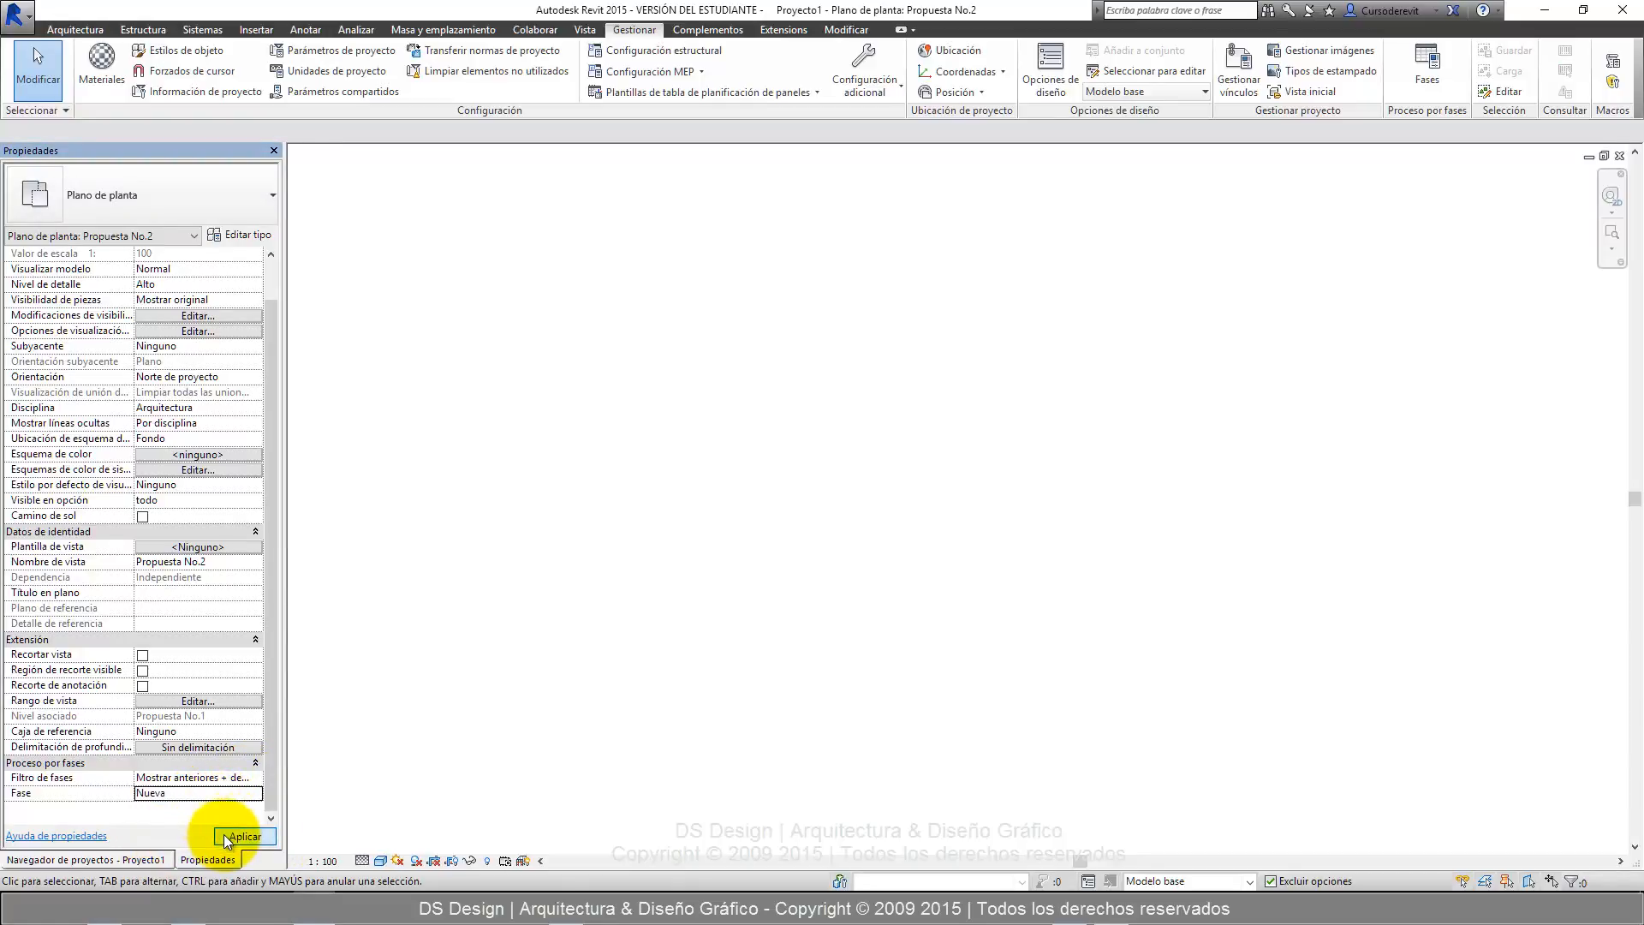
left_click(223, 834)
scroll(725, 414, "up", 5)
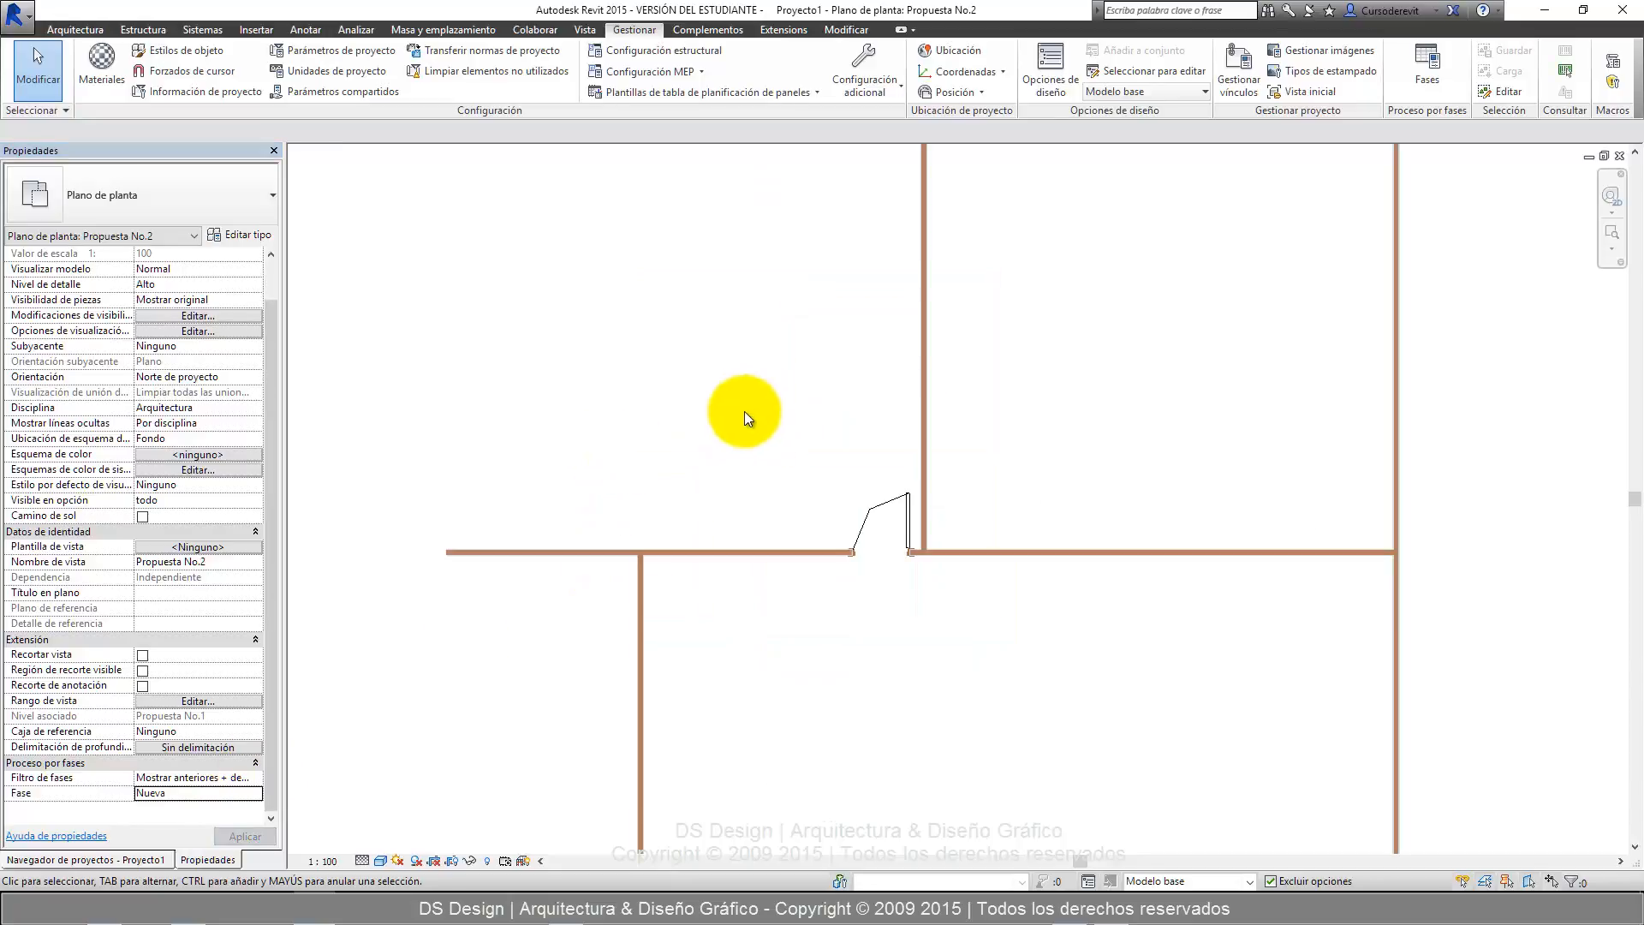
Set the floor plan view's phase filter to Mostrar fase anterior and apply it.
left_click(257, 777)
scroll(204, 825, "down", 1)
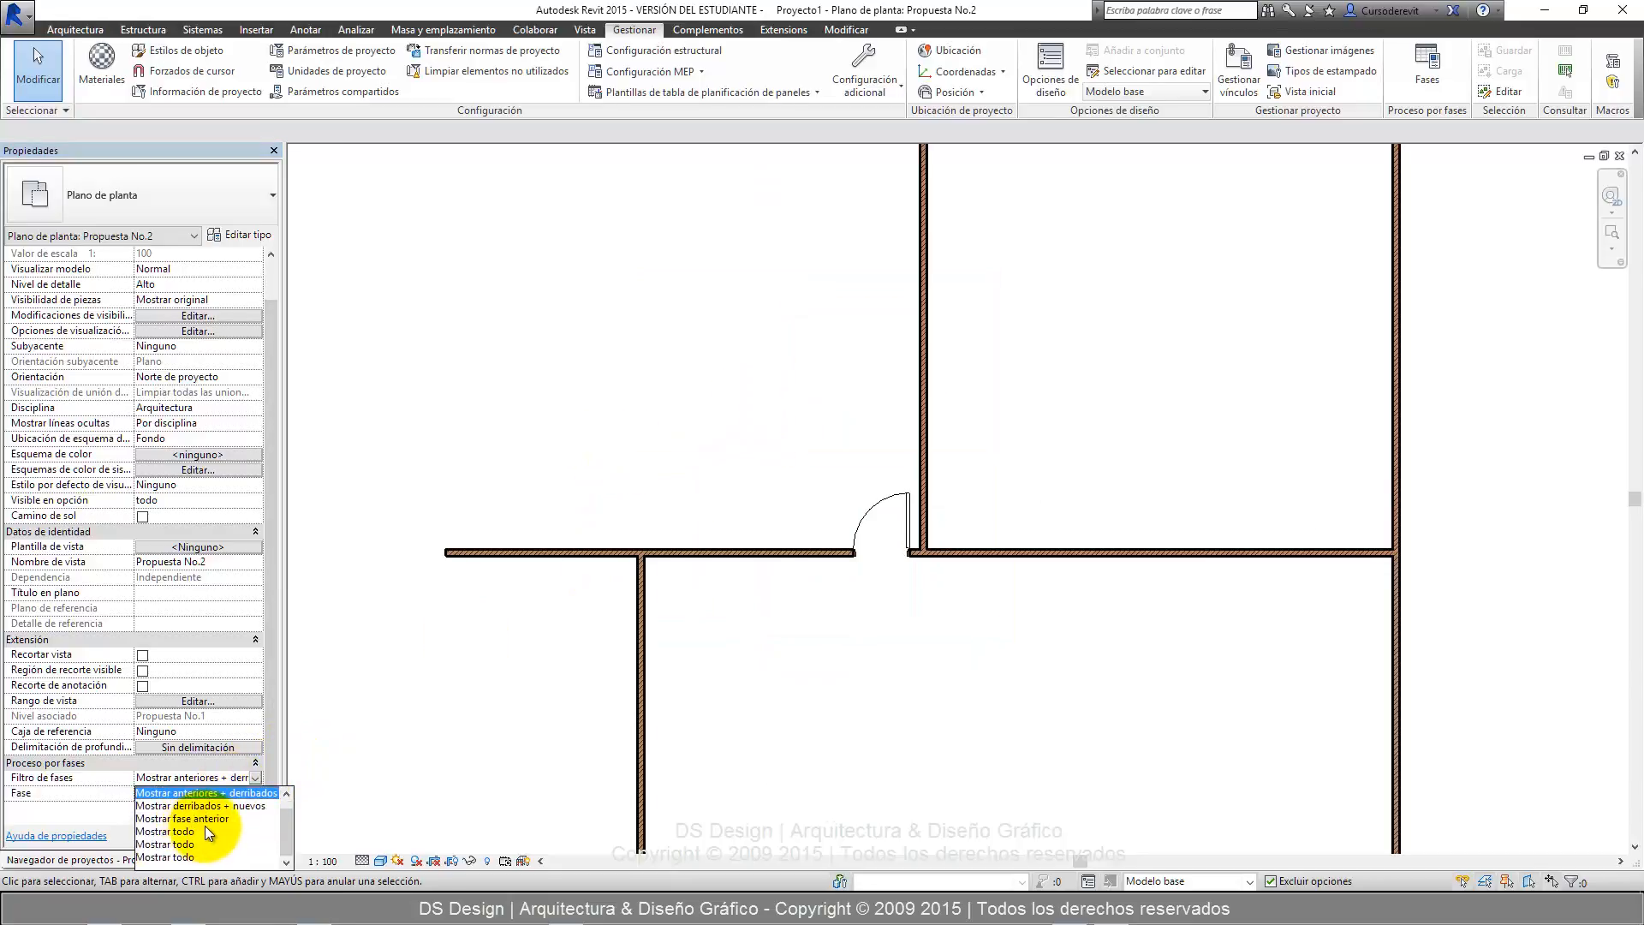
left_click(214, 819)
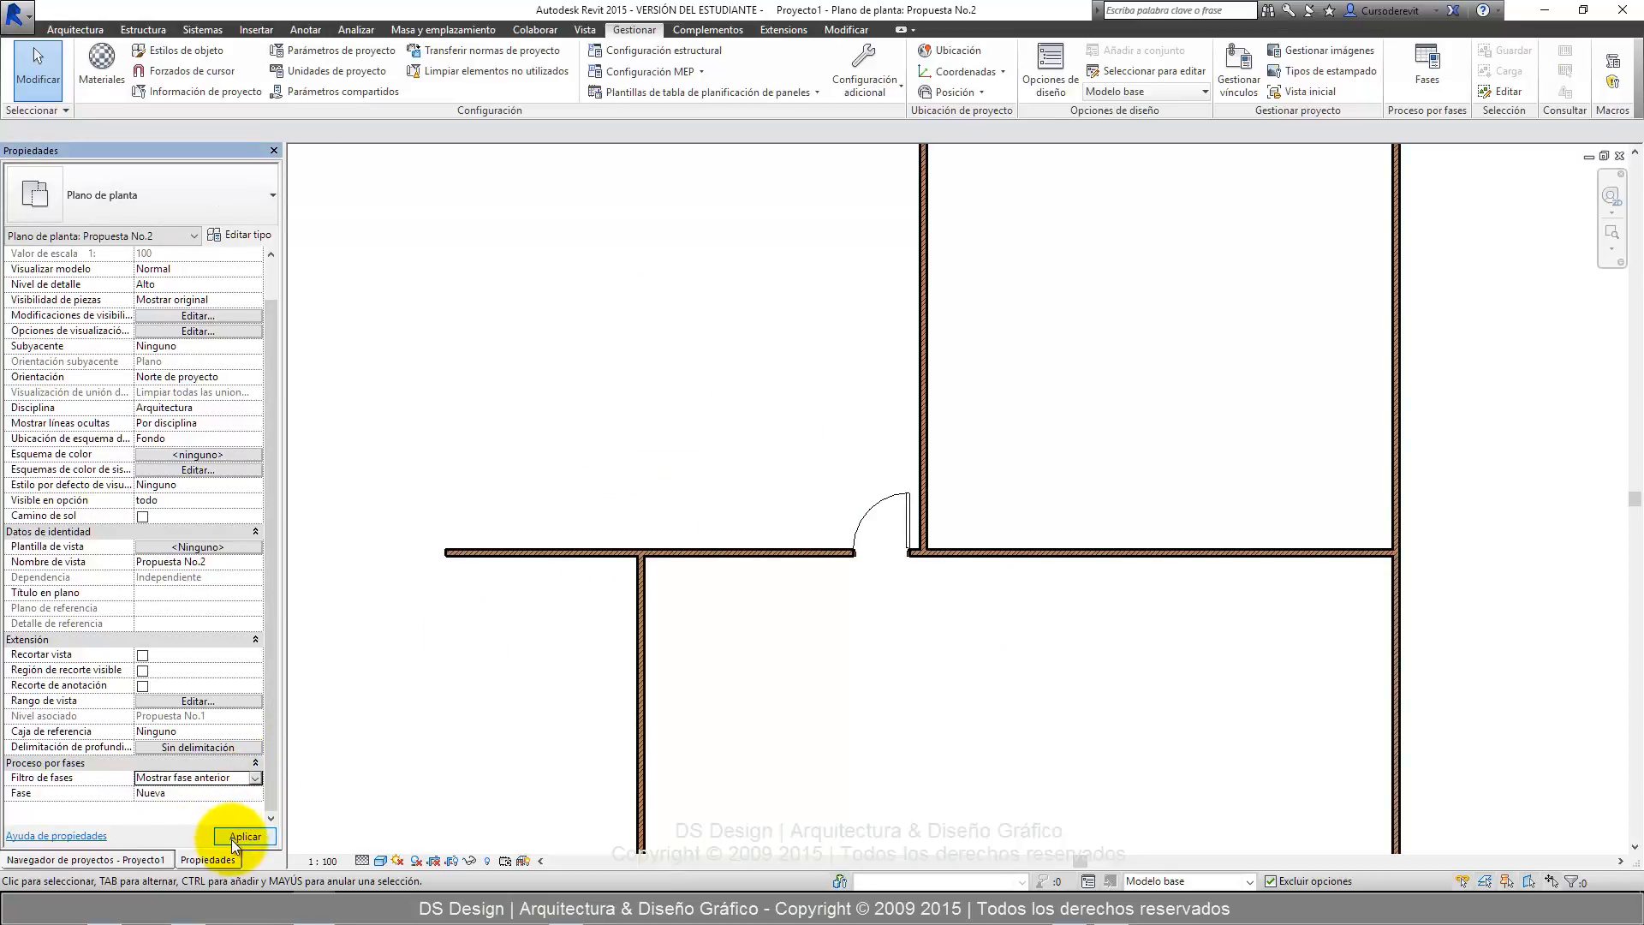
left_click(231, 839)
Change the view's phase filter to Mostrar derribados + nuevos, apply it and inspect the whole floor plan.
left_click(256, 778)
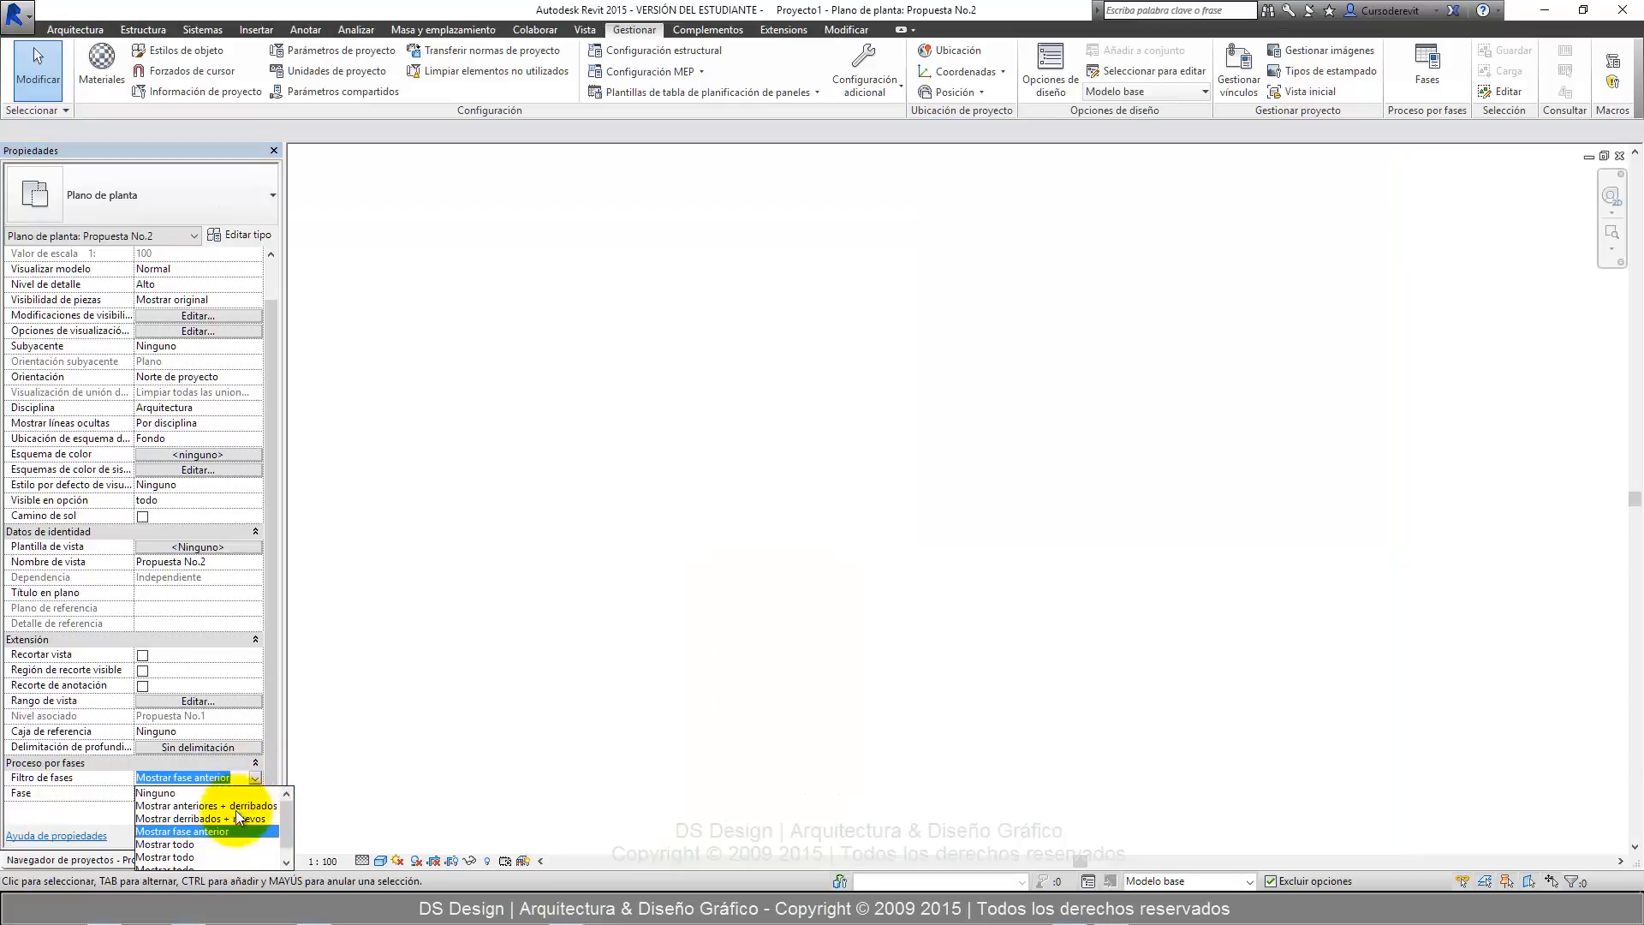
scroll(214, 844, "down", 1)
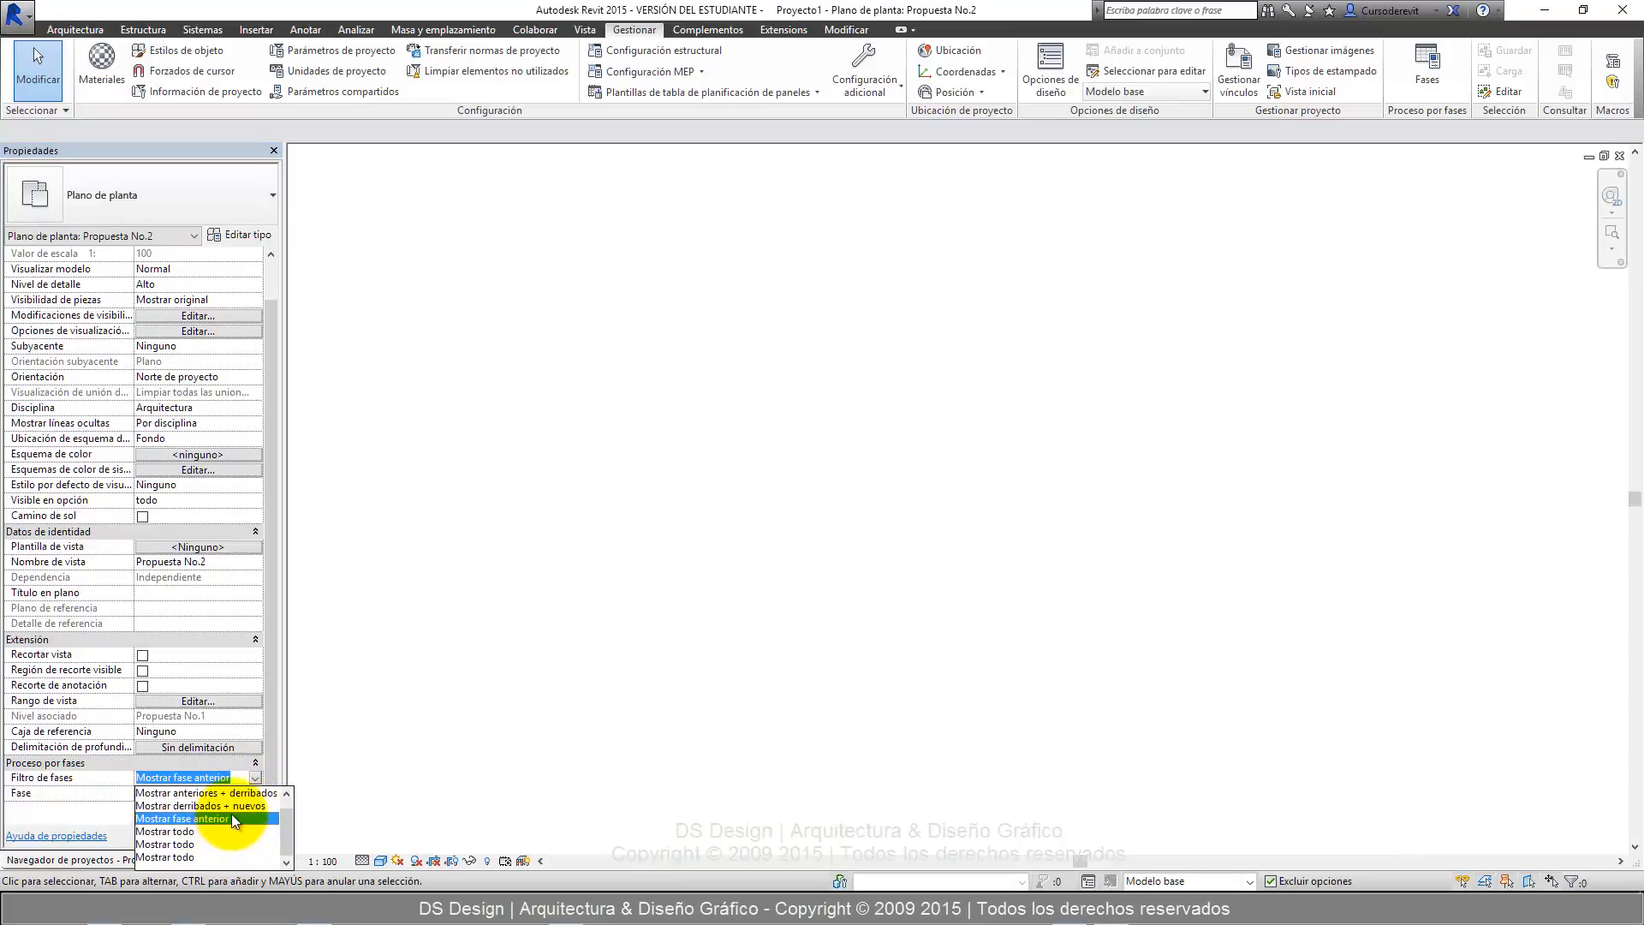
left_click(231, 805)
left_click(239, 836)
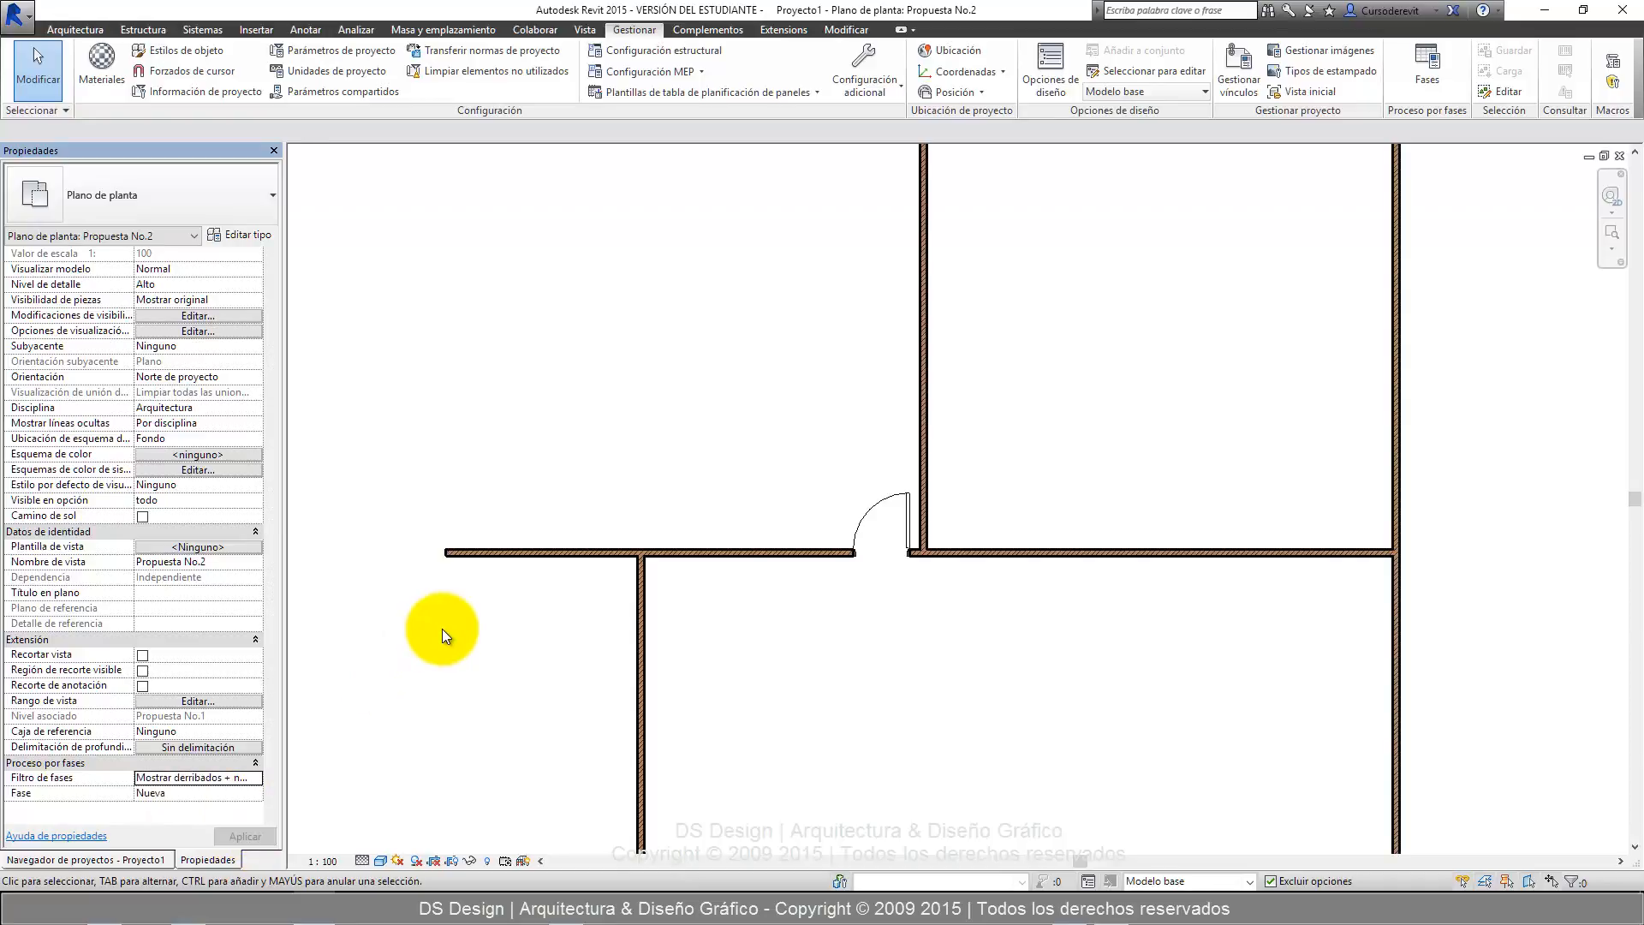
scroll(442, 630, "down", 3)
middle_click_drag(605, 455, 653, 427)
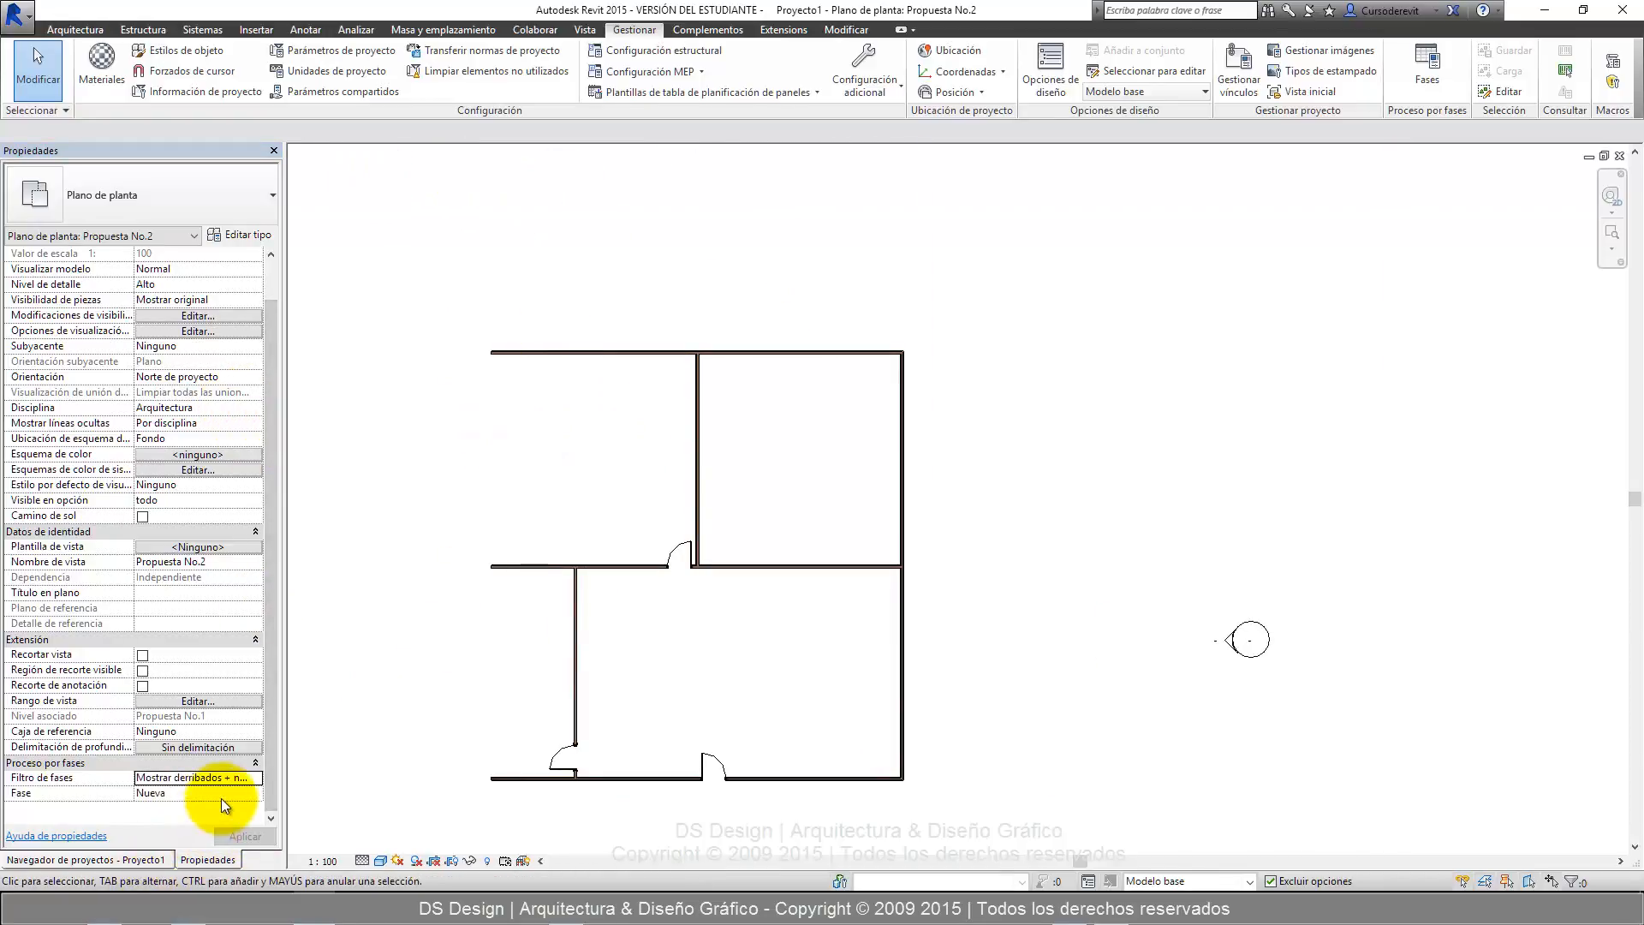
Restore the floor plan view's phase filter to Ninguno and check the displayed walls.
left_click(248, 779)
left_click(254, 777)
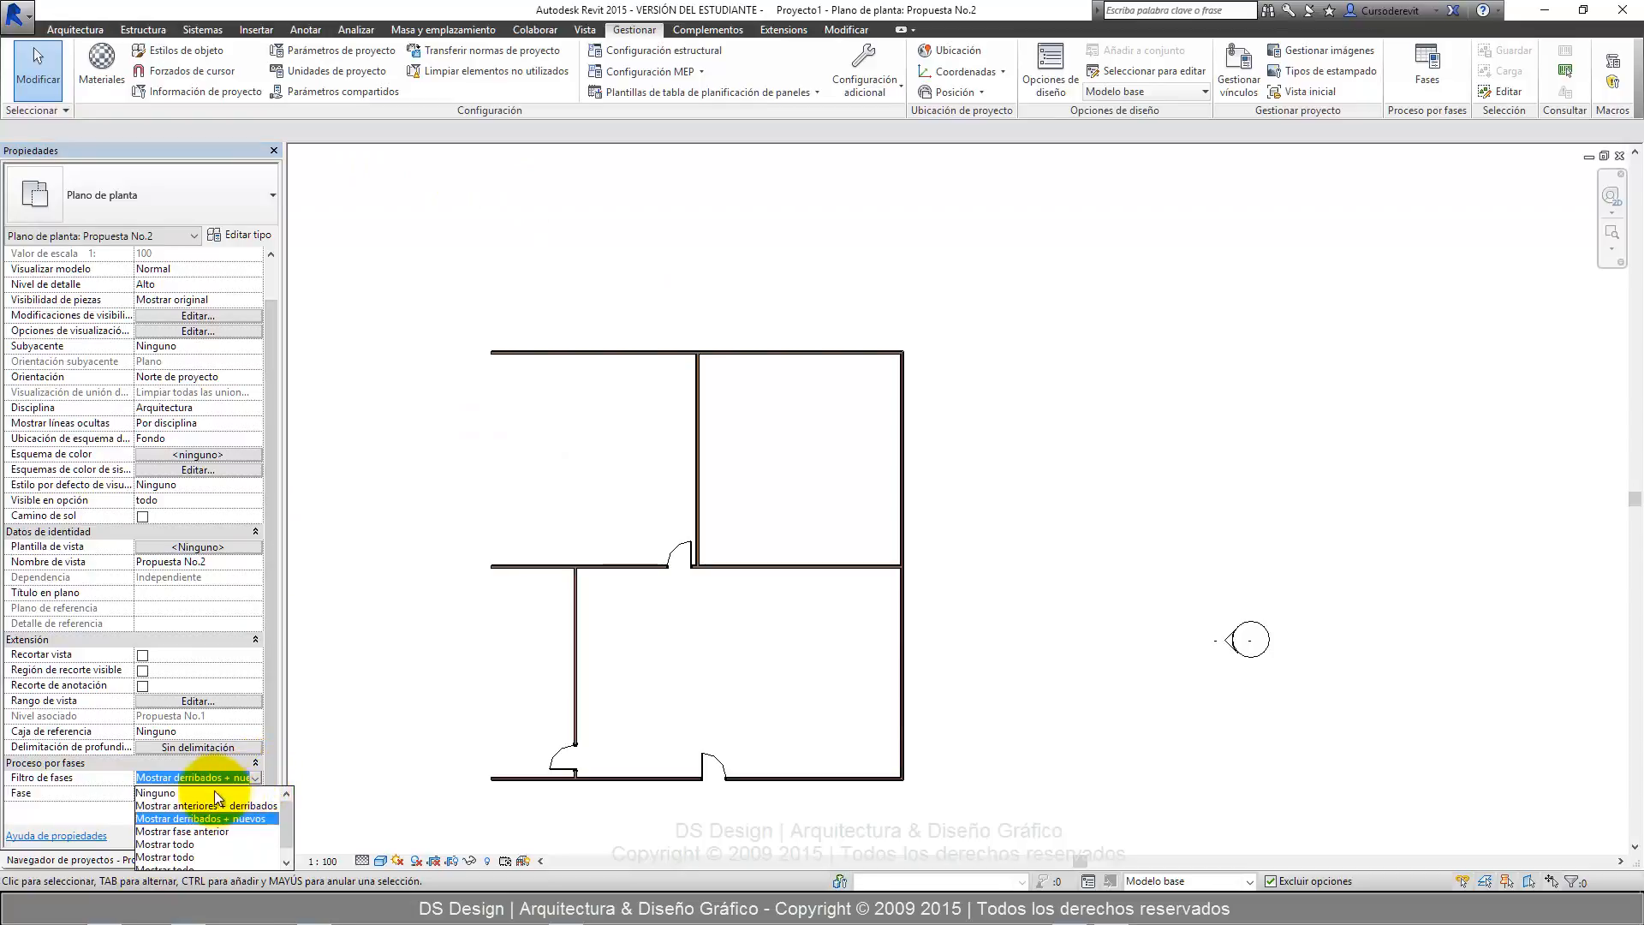
left_click(197, 793)
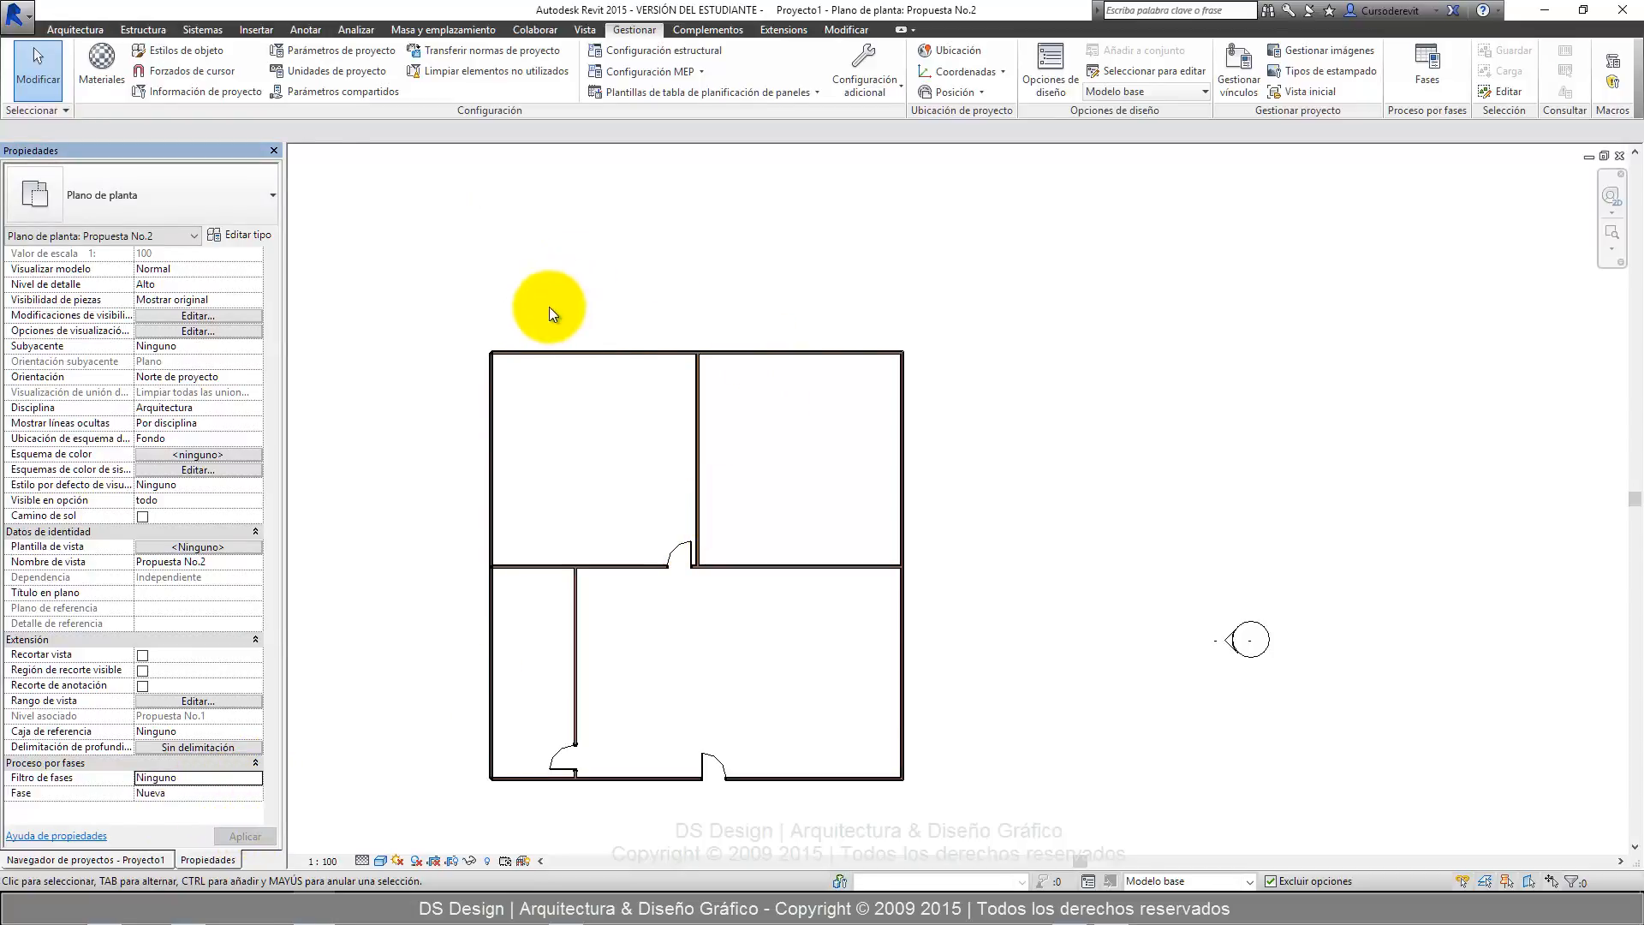
scroll(490, 347, "up", 2)
scroll(661, 246, "down", 4)
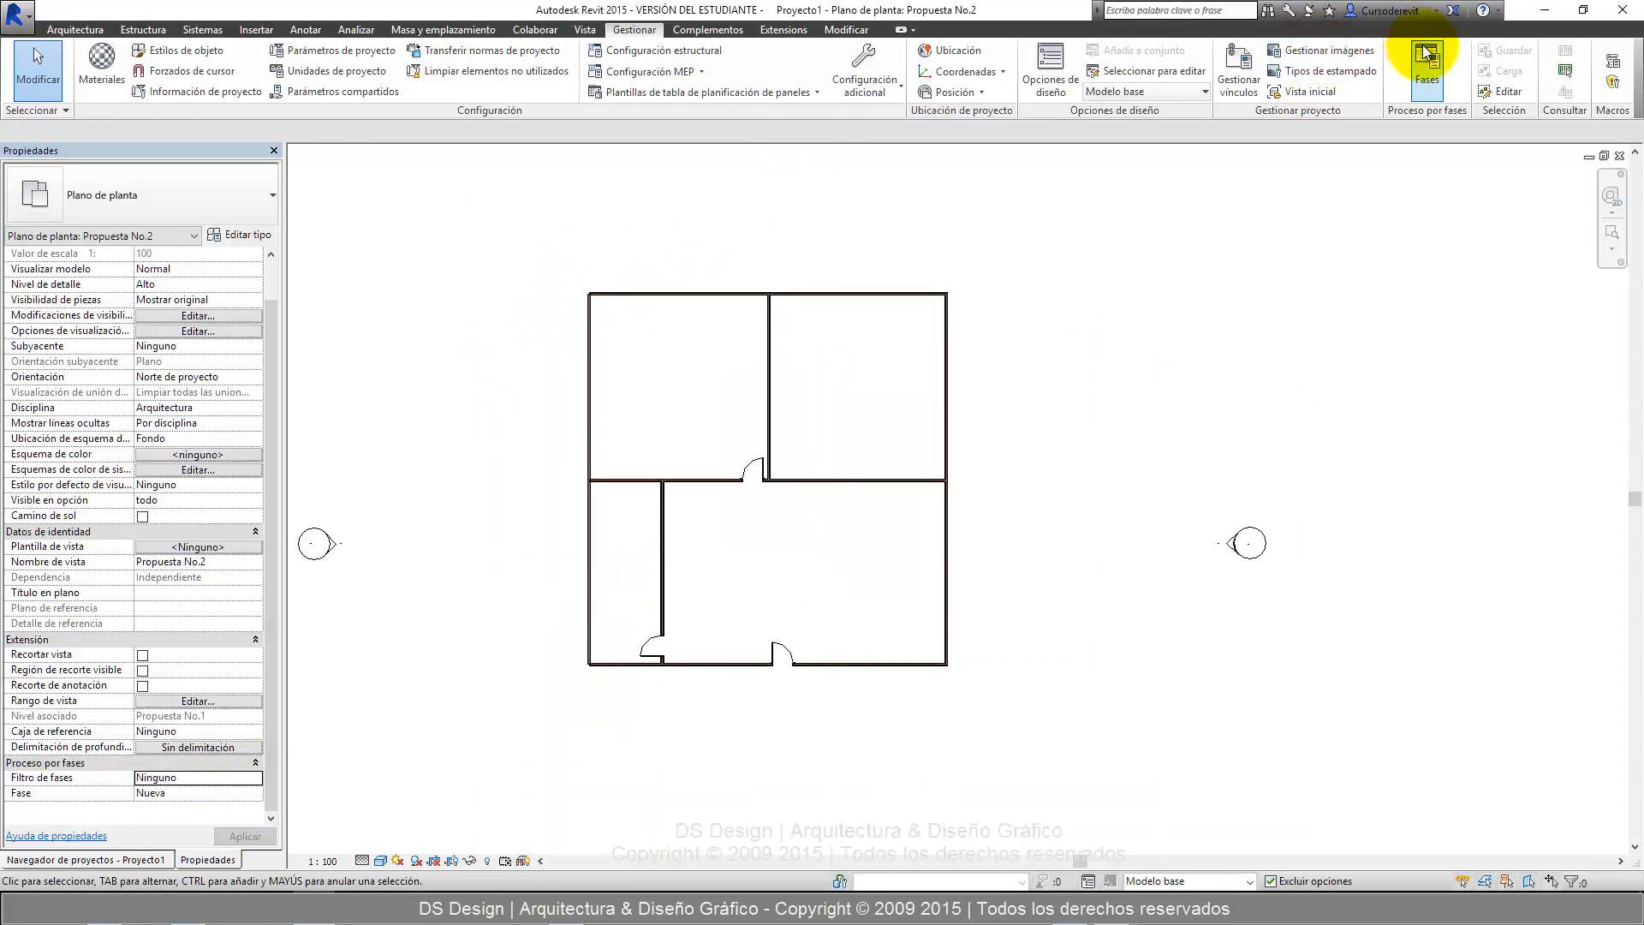
Review the list of project phases in the phasing settings, close it unchanged and return to the floor plan walls.
left_click(1425, 53)
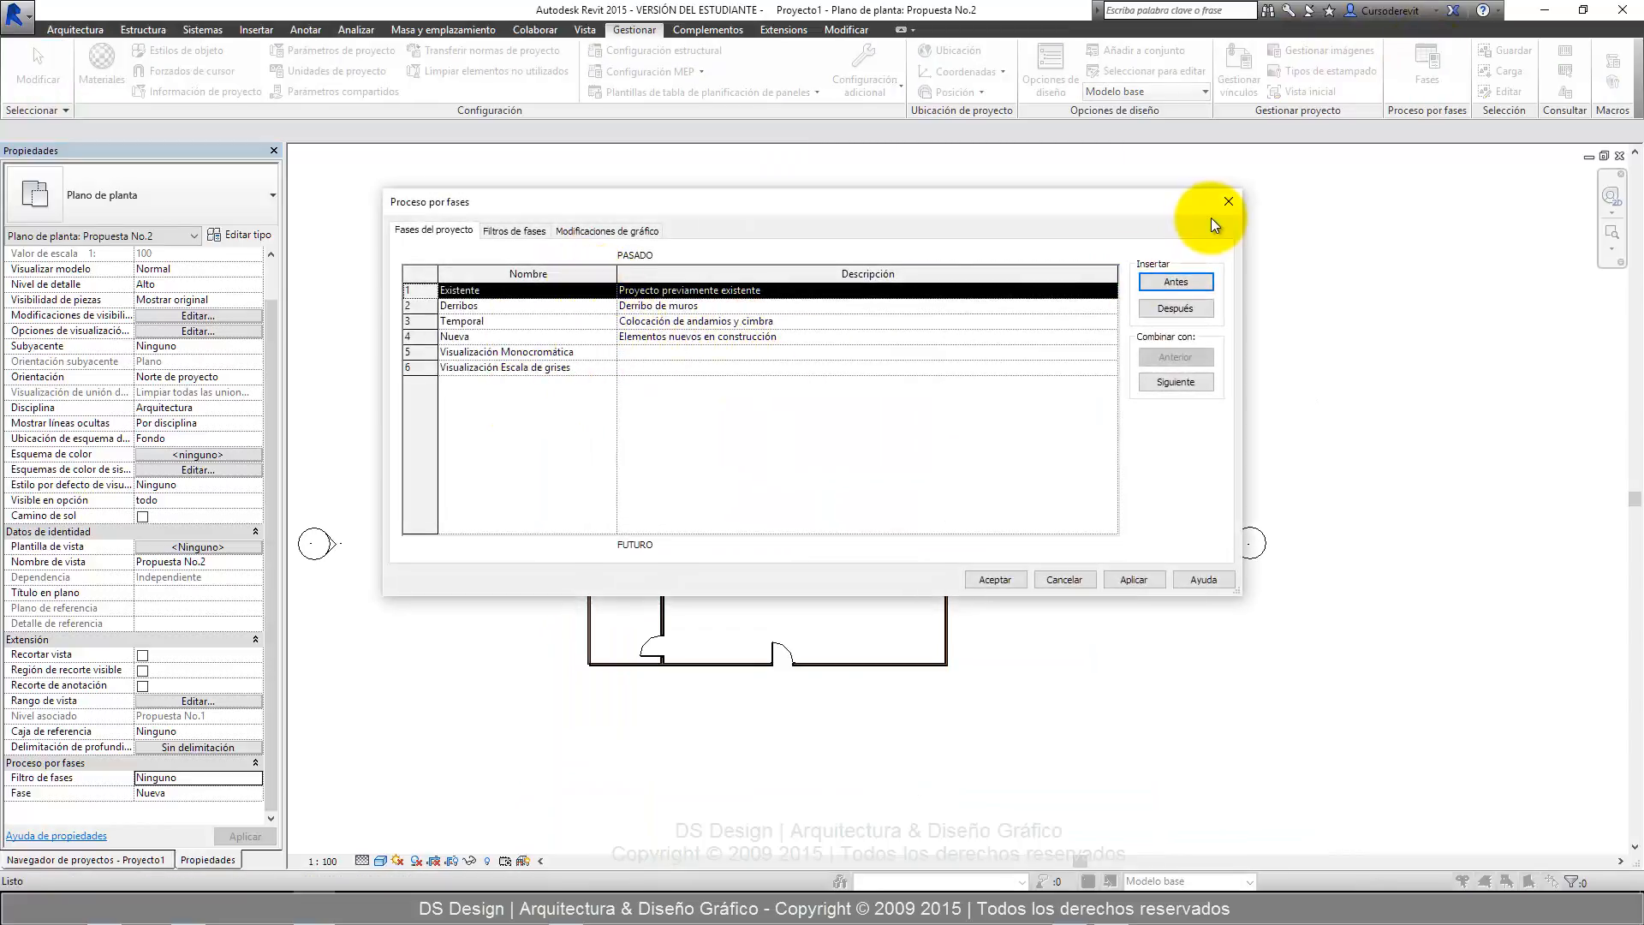
left_click(1229, 199)
middle_click_drag(762, 396, 793, 400)
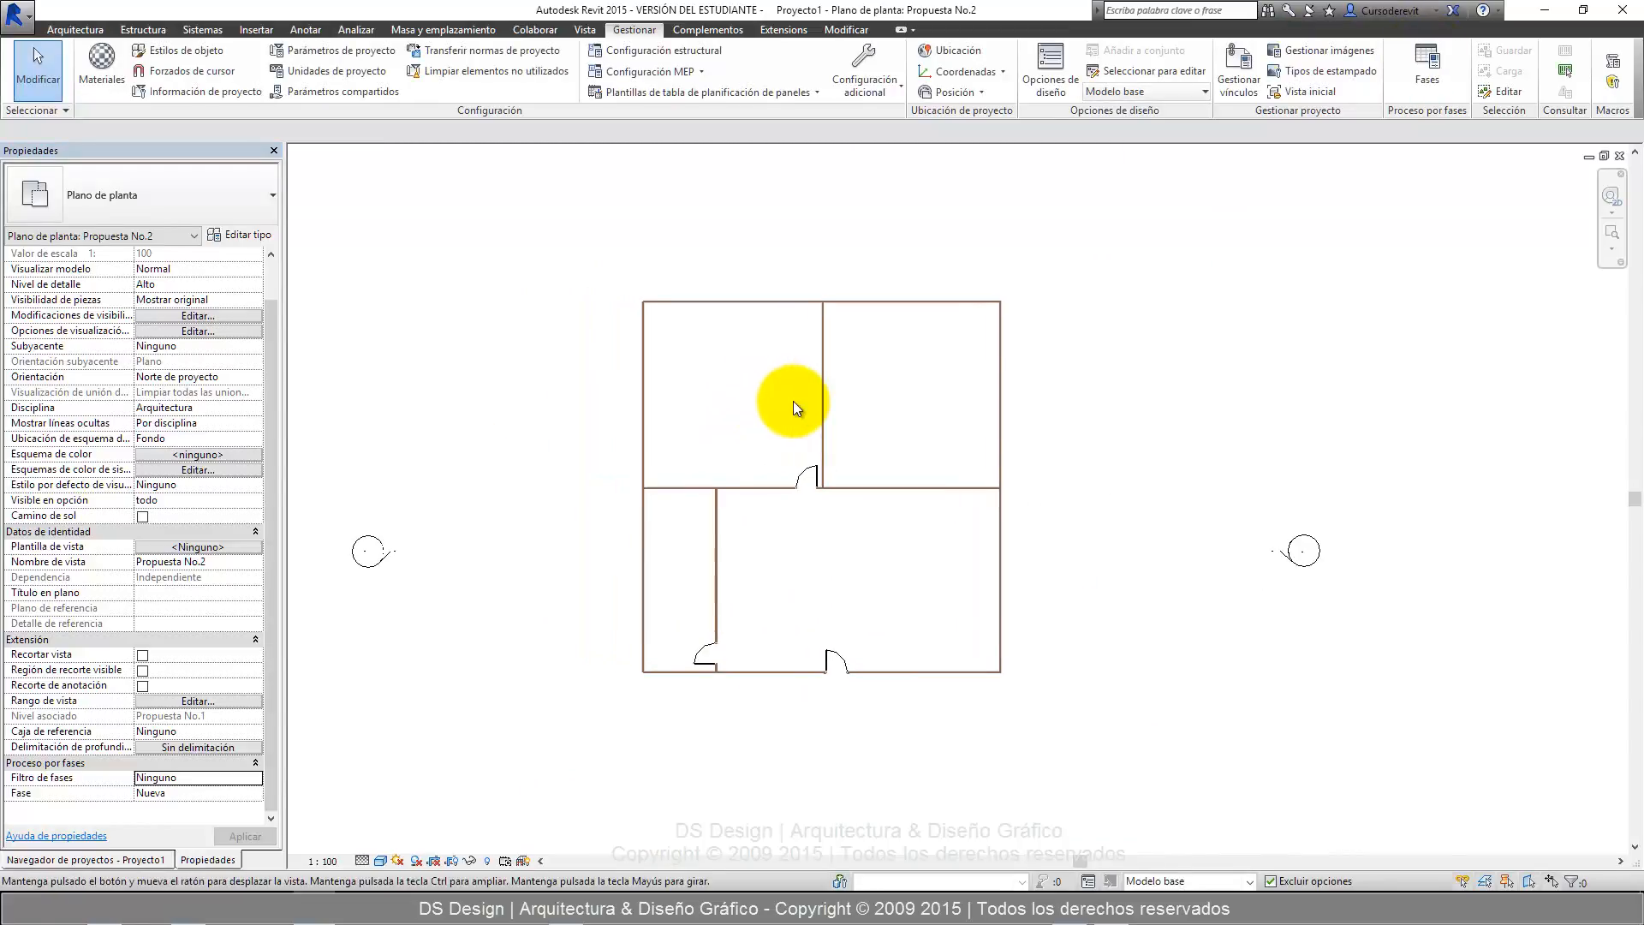
scroll(793, 400, "up", 1)
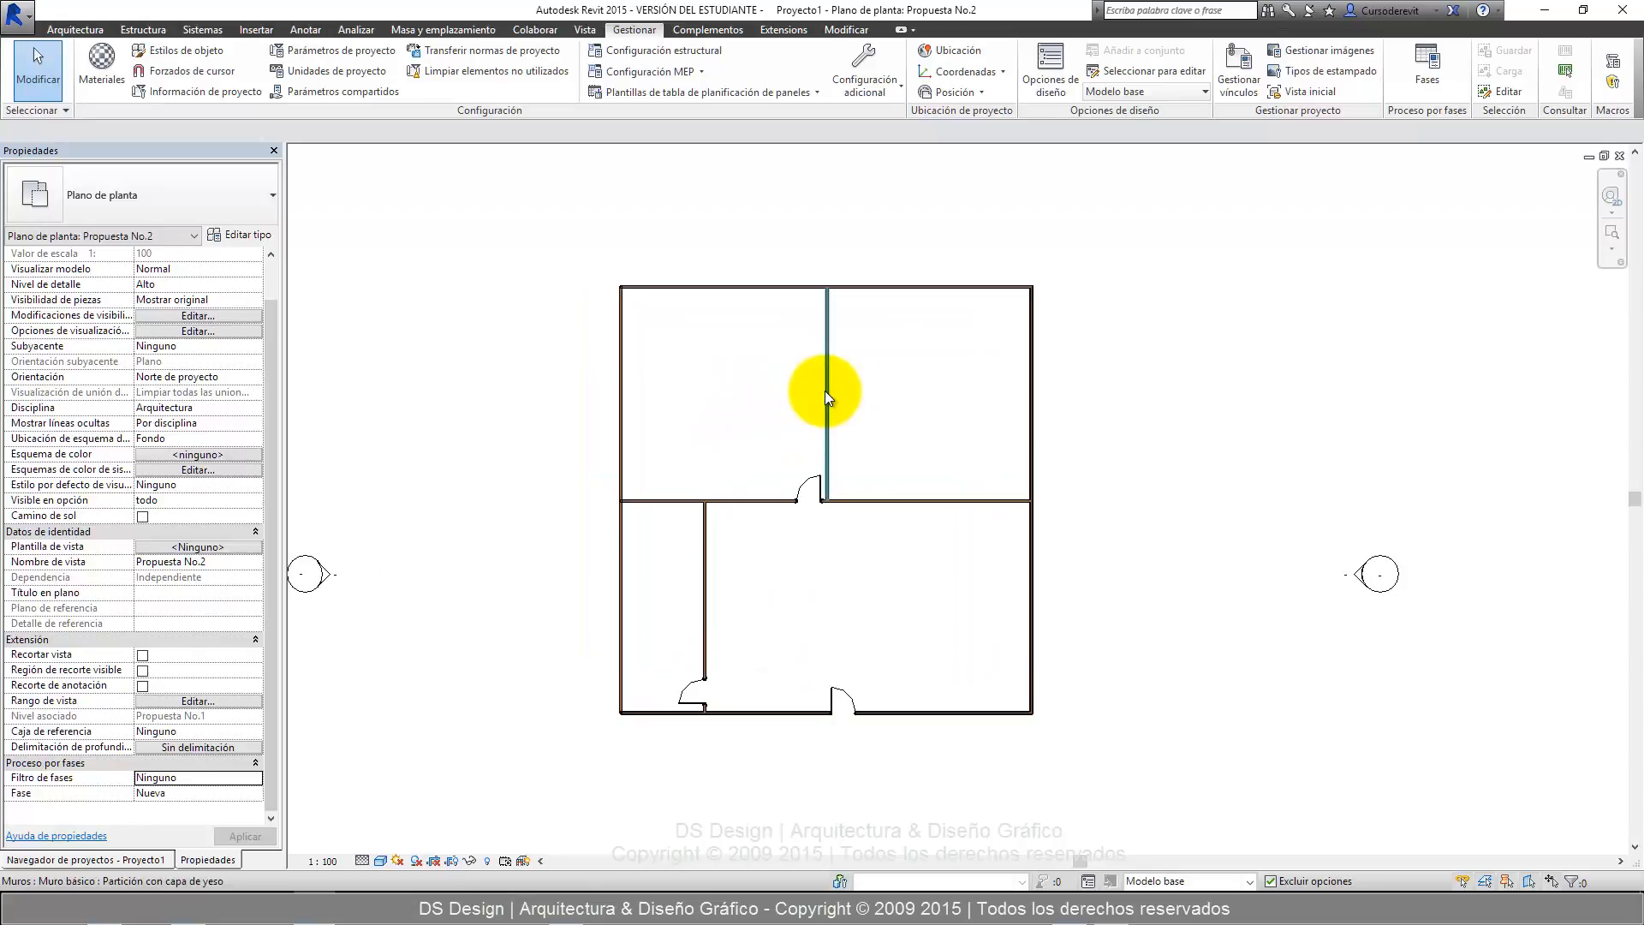